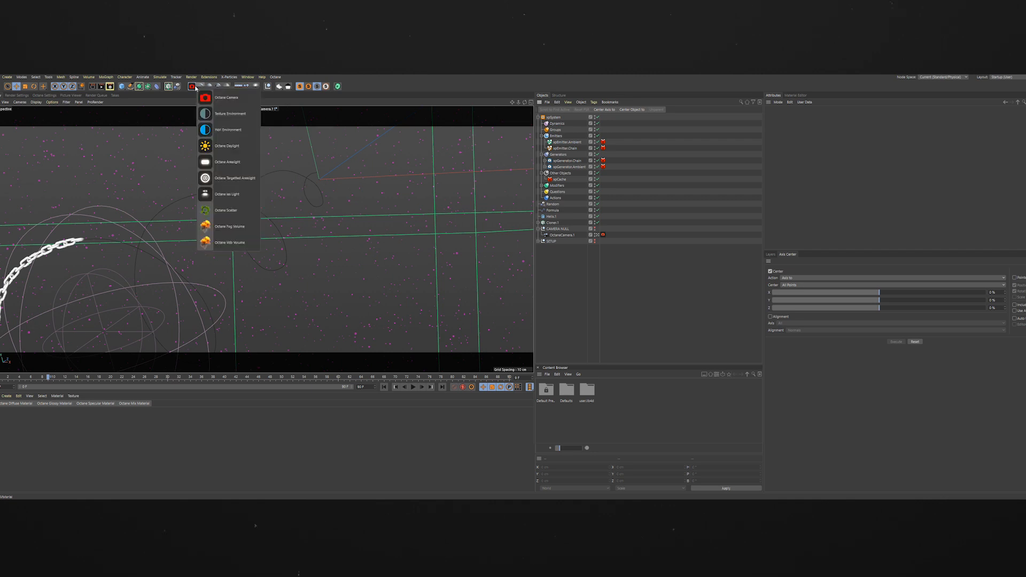
Step: Open the Octane Live Viewer over the viewport and start a live render of the chain scene
{"action": "left_click", "coordinate": [276, 77]}
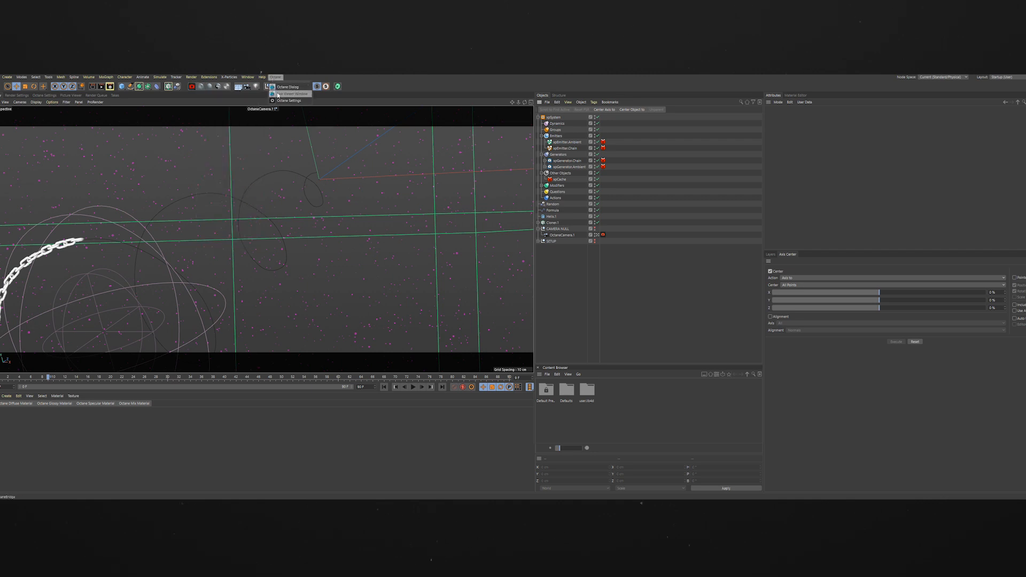
{"action": "left_click", "coordinate": [277, 94]}
{"action": "left_click_drag", "start_coordinate": [176, 189], "coordinate": [220, 114]}
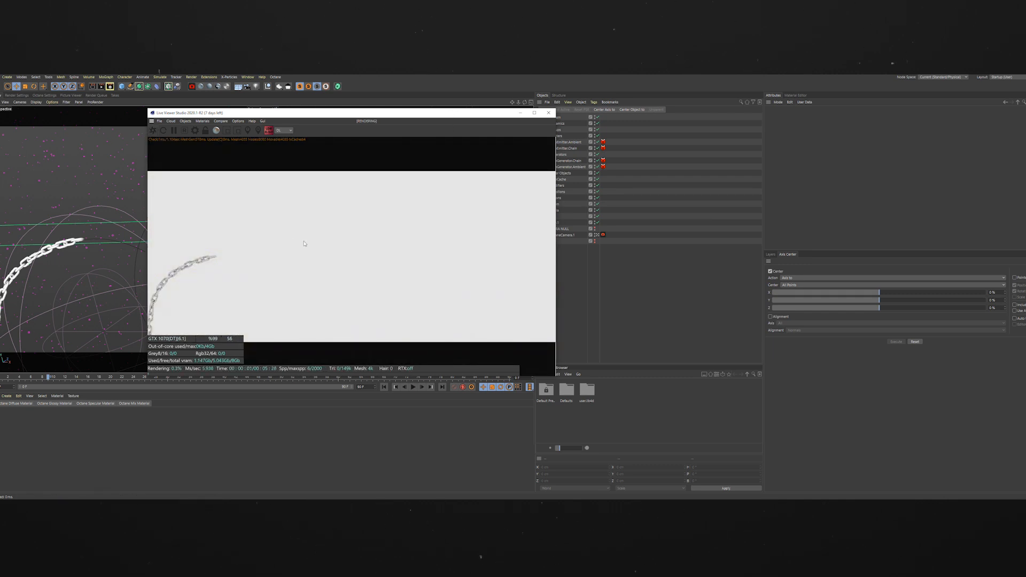
Step: Set the default environment colour to black in the Octane environment settings and restart the live render
{"action": "left_click", "coordinate": [45, 95]}
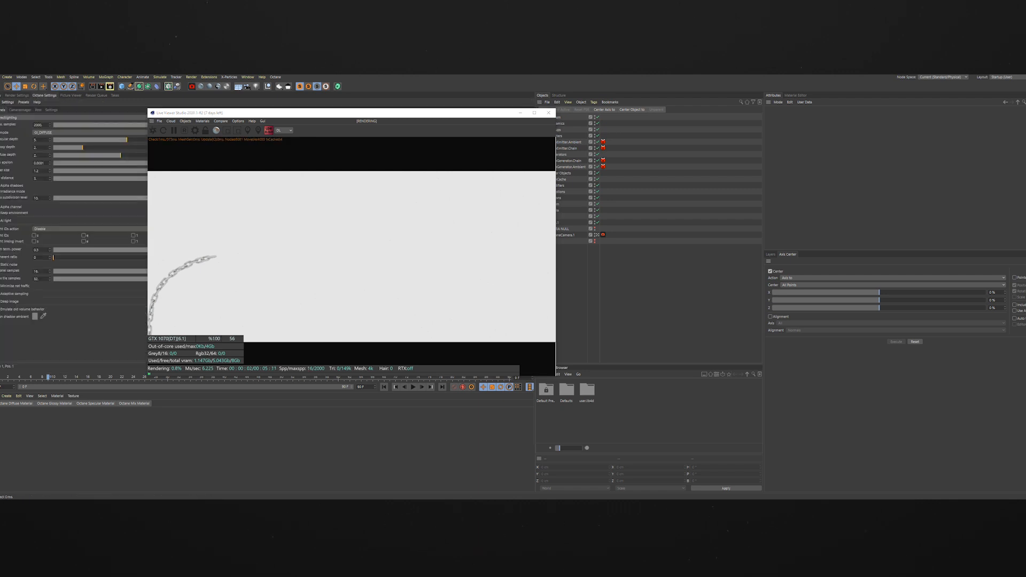
{"action": "left_click_drag", "start_coordinate": [302, 115], "coordinate": [590, 138]}
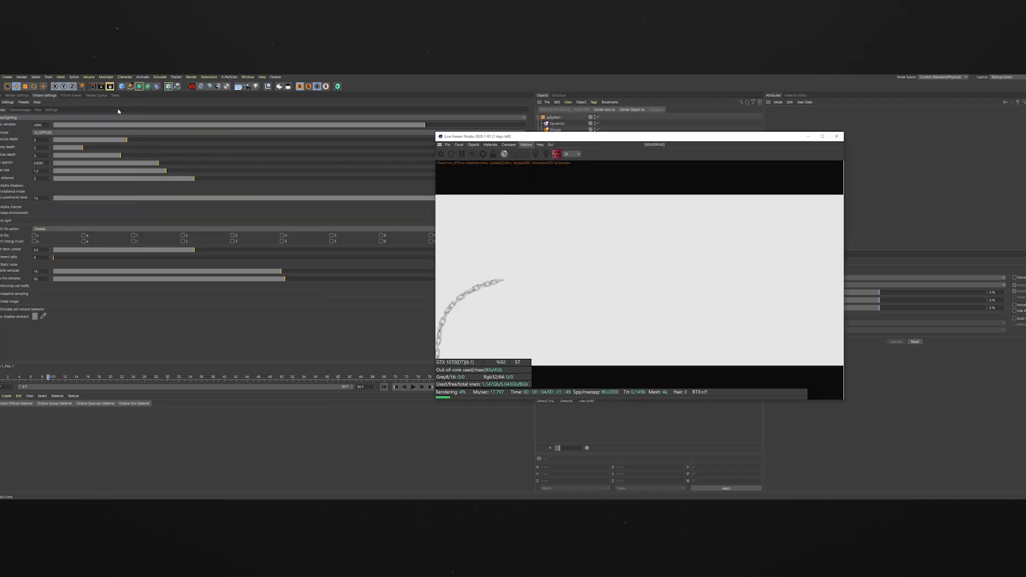
{"action": "left_click", "coordinate": [51, 110]}
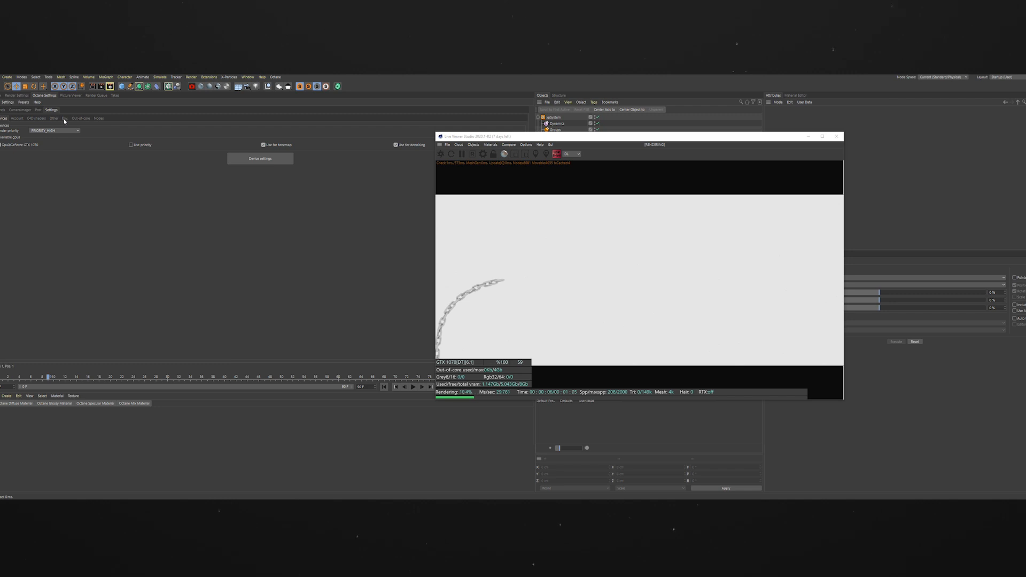
{"action": "left_click", "coordinate": [65, 119]}
{"action": "left_click", "coordinate": [37, 133]}
{"action": "left_click_drag", "start_coordinate": [56, 147], "coordinate": [3, 151]}
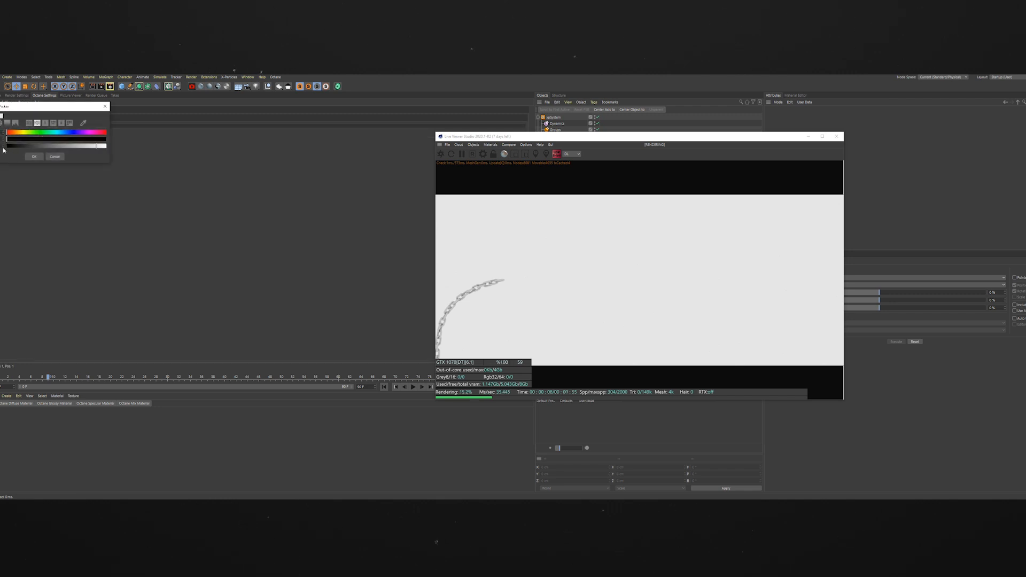
{"action": "left_click", "coordinate": [34, 156]}
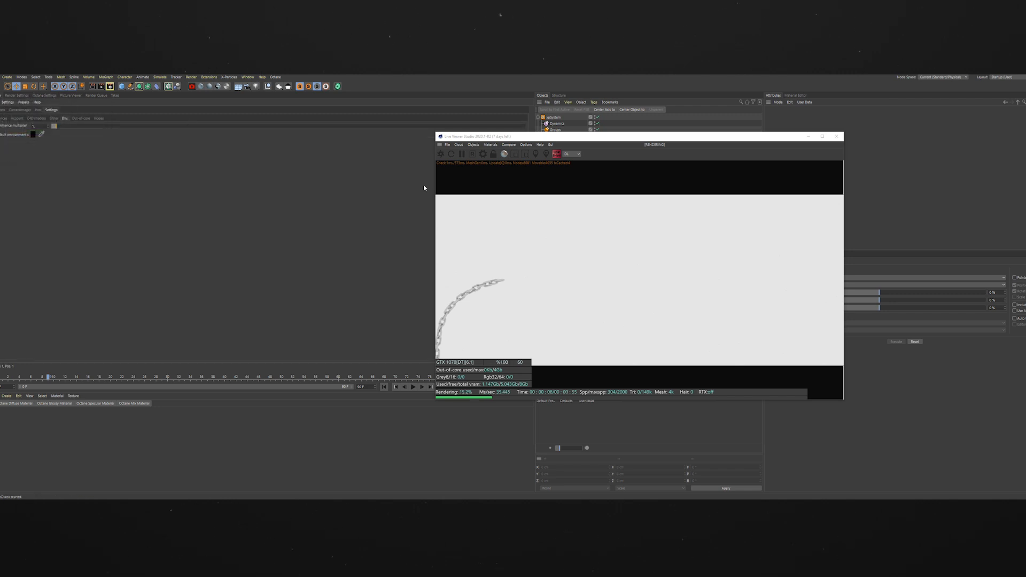
{"action": "left_click", "coordinate": [440, 155]}
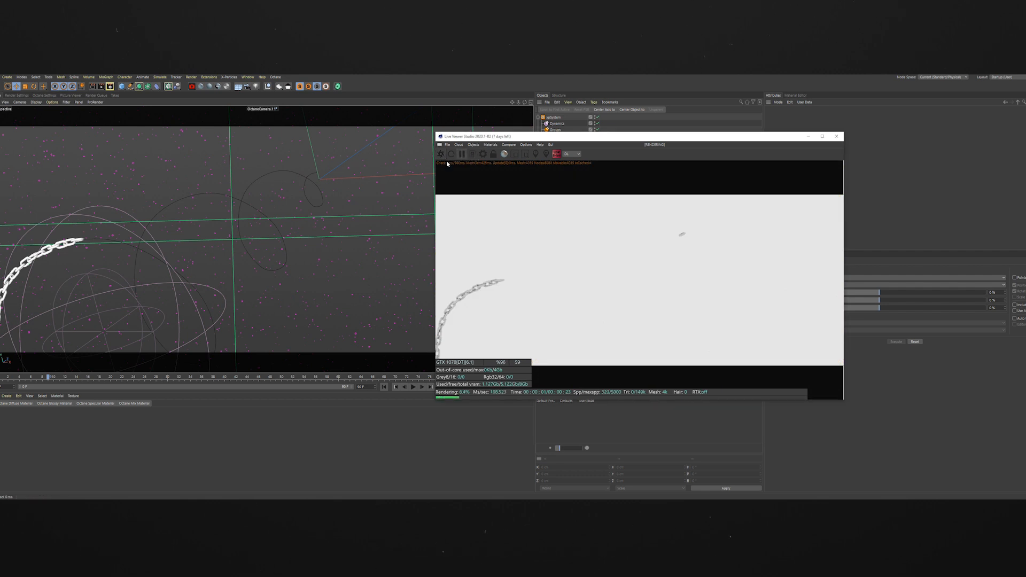
Step: Disable the helix, cloner and random effector inside the SETUP null, and collapse the SETUP and CAMERA NULL groups
{"action": "left_click_drag", "start_coordinate": [583, 134], "coordinate": [803, 178]}
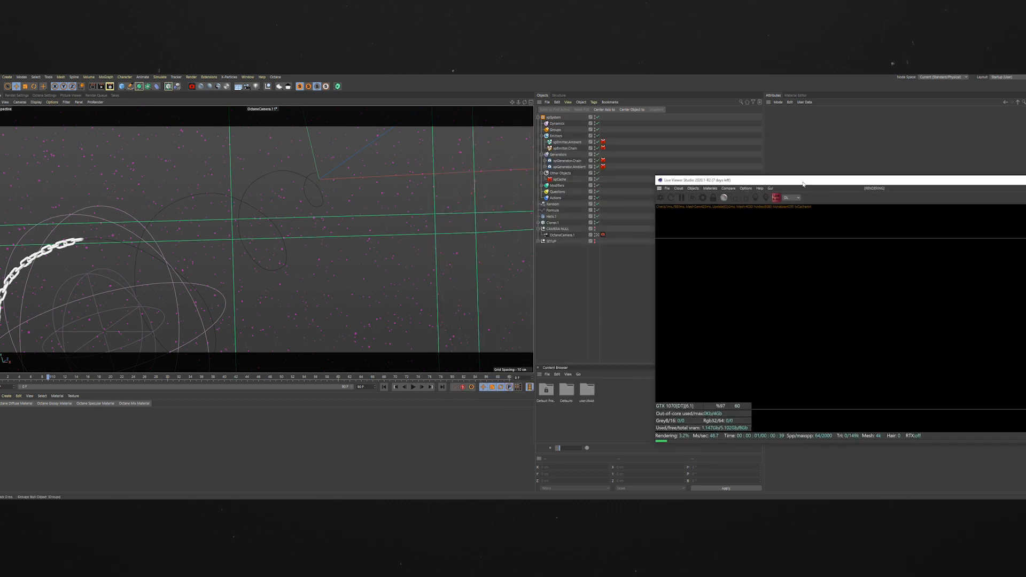
{"action": "left_click", "coordinate": [539, 242]}
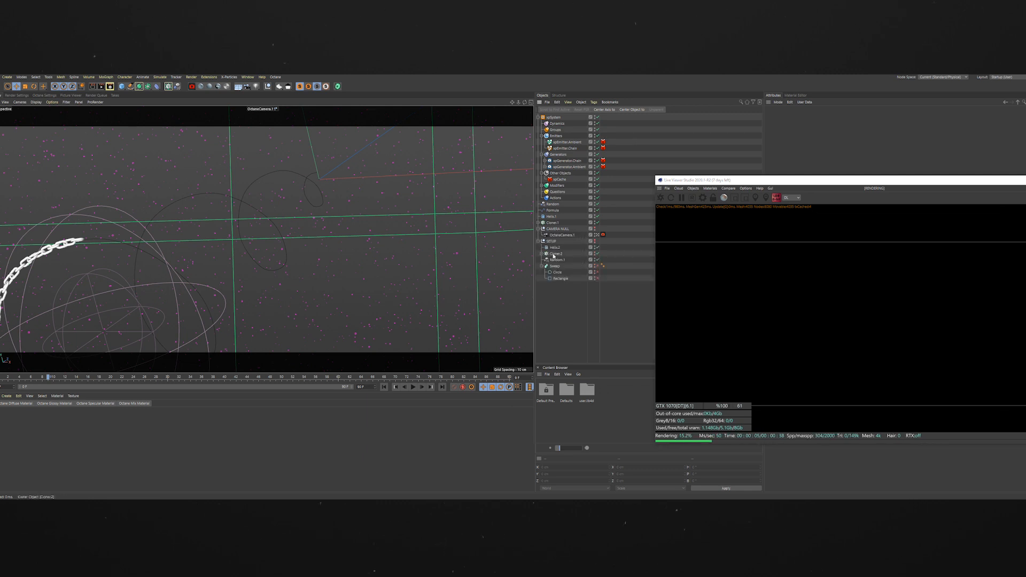
{"action": "left_click_drag", "start_coordinate": [597, 247], "coordinate": [599, 260]}
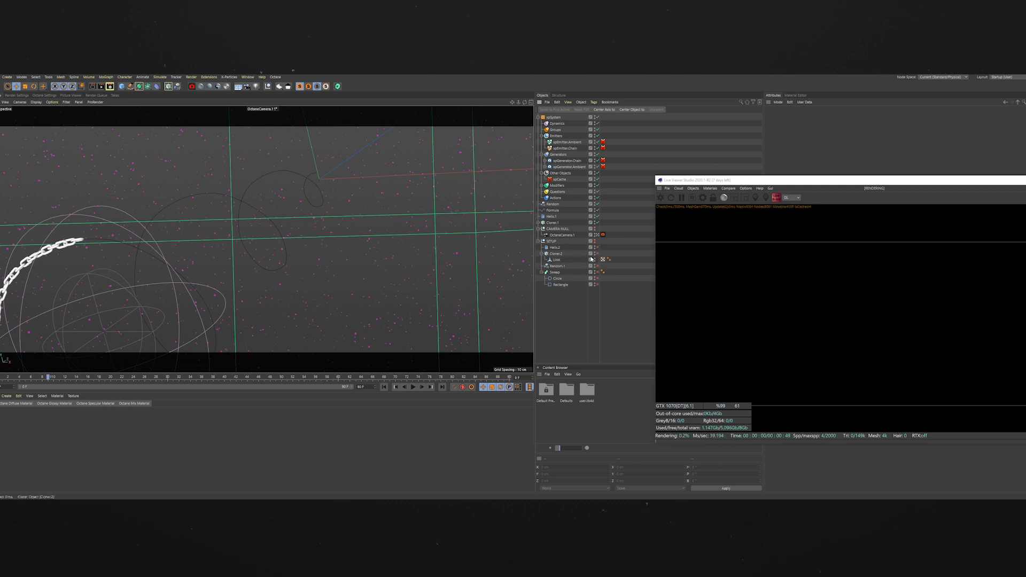
{"action": "left_click", "coordinate": [539, 241]}
{"action": "left_click", "coordinate": [539, 229]}
Step: Add an Octane Arealight to the scene
{"action": "left_click_drag", "start_coordinate": [748, 181], "coordinate": [523, 231]}
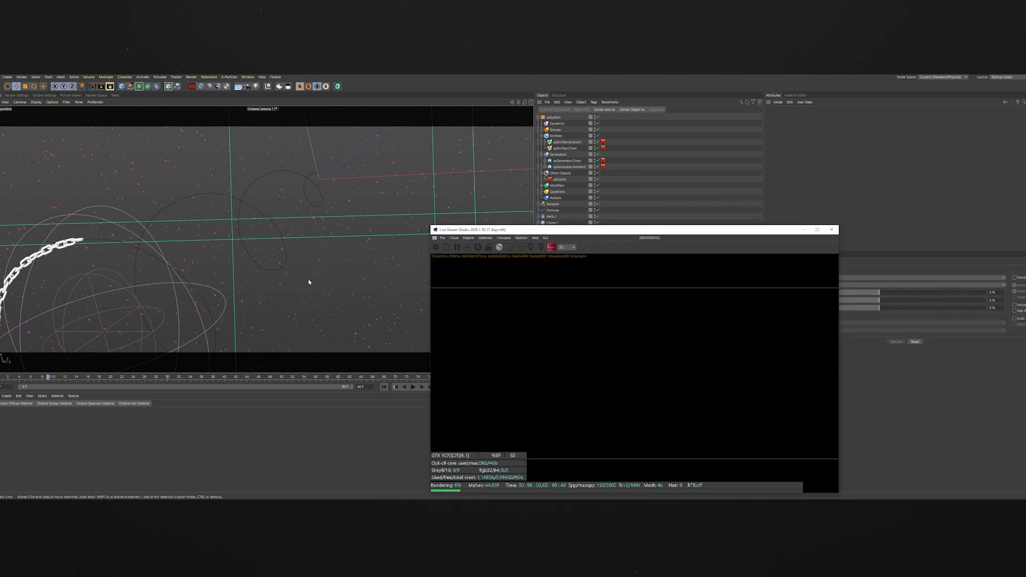
{"action": "left_click_drag", "start_coordinate": [611, 232], "coordinate": [712, 174]}
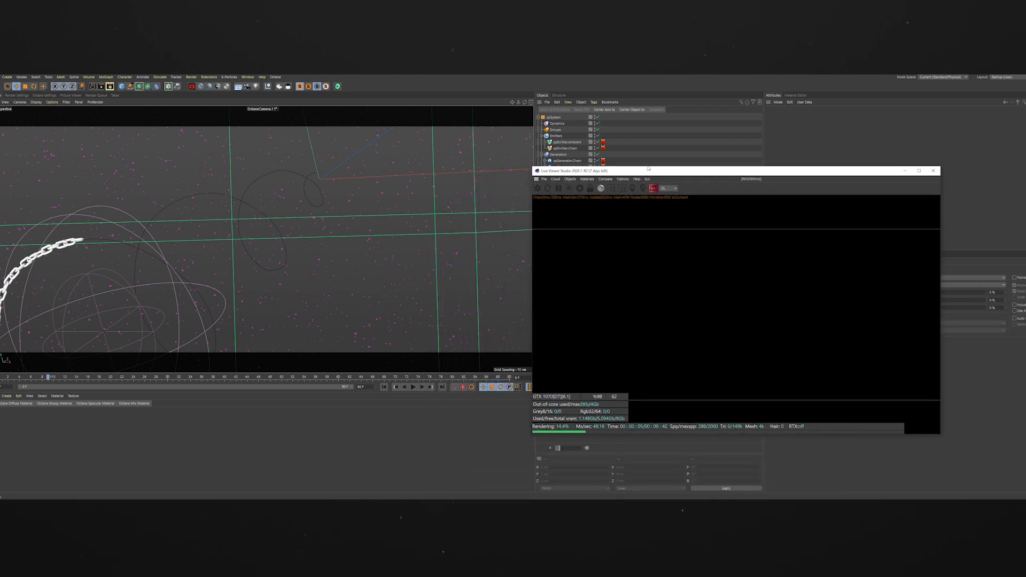
{"action": "left_click_drag", "start_coordinate": [192, 86], "coordinate": [221, 163]}
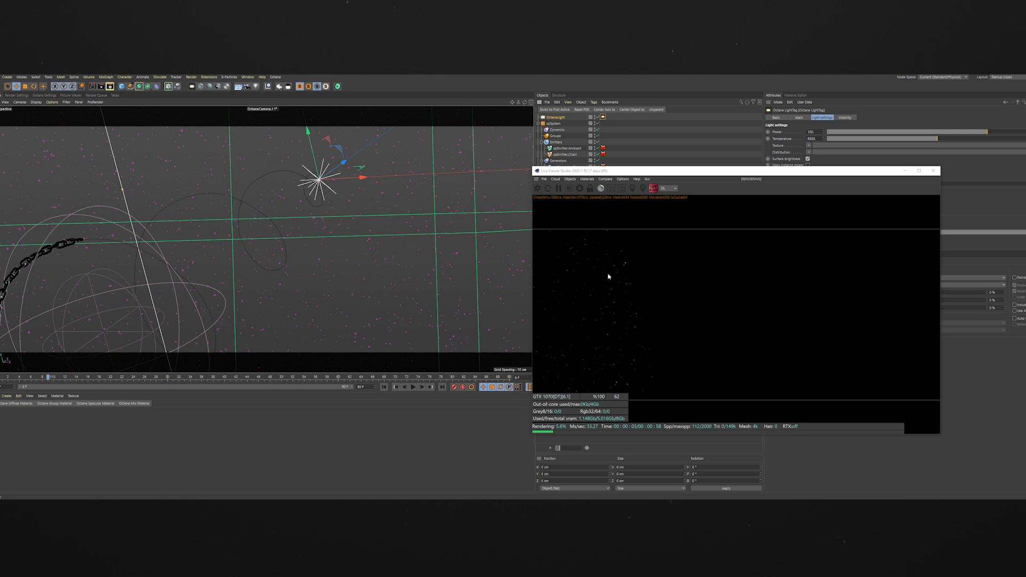
Step: Raise the area light in the side view to just above the particle volume, roughly 2 m up on Y
{"action": "left_click", "coordinate": [531, 102]}
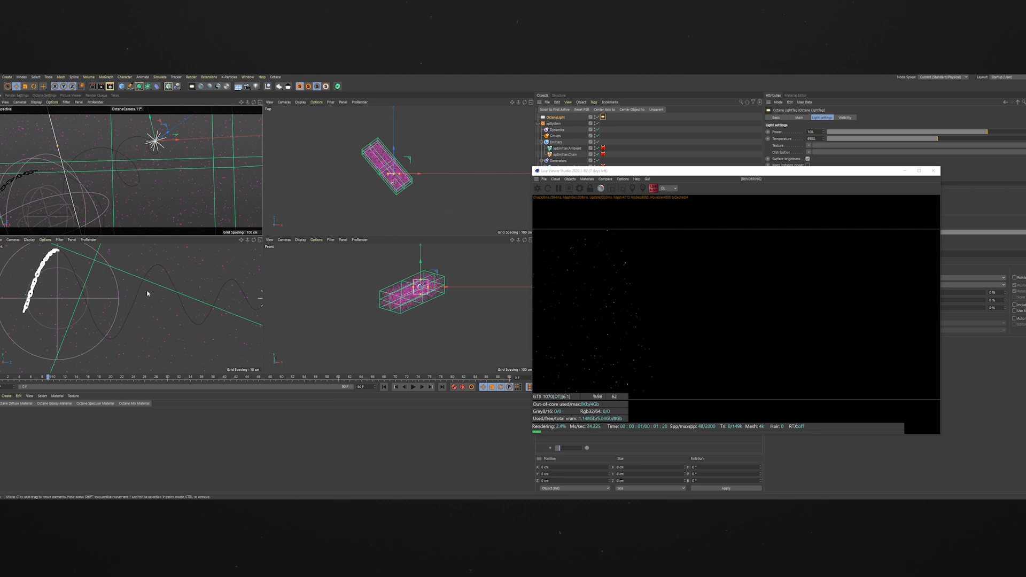
{"action": "right_click_drag", "start_coordinate": [143, 288], "coordinate": [140, 364], "text": "alt"}
{"action": "left_click_drag", "start_coordinate": [156, 262], "coordinate": [157, 228]}
{"action": "right_click_drag", "start_coordinate": [154, 268], "coordinate": [153, 274], "text": "alt"}
{"action": "middle_click_drag", "start_coordinate": [153, 274], "coordinate": [153, 298], "text": "alt"}
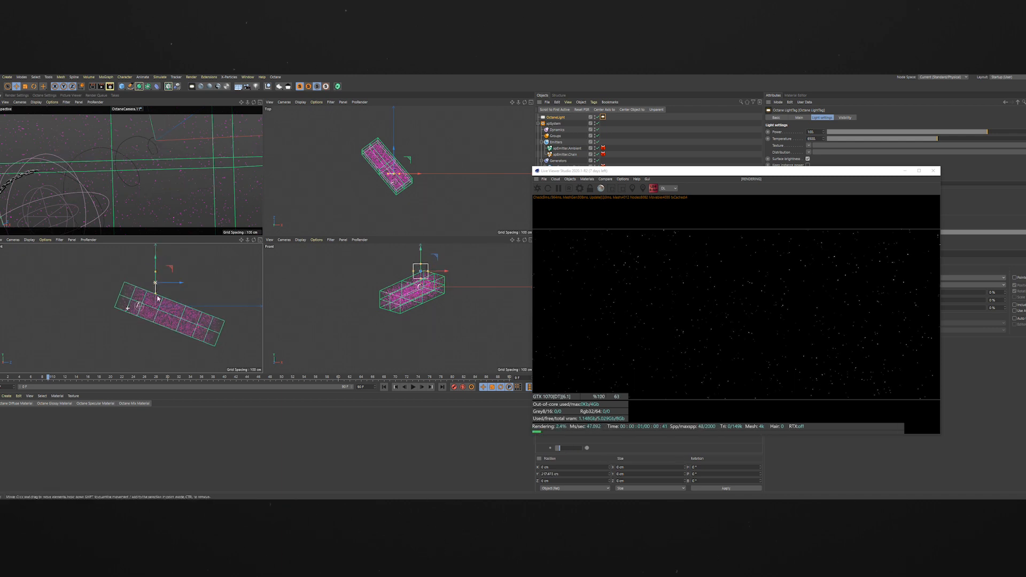
{"action": "left_click_drag", "start_coordinate": [156, 260], "coordinate": [156, 261]}
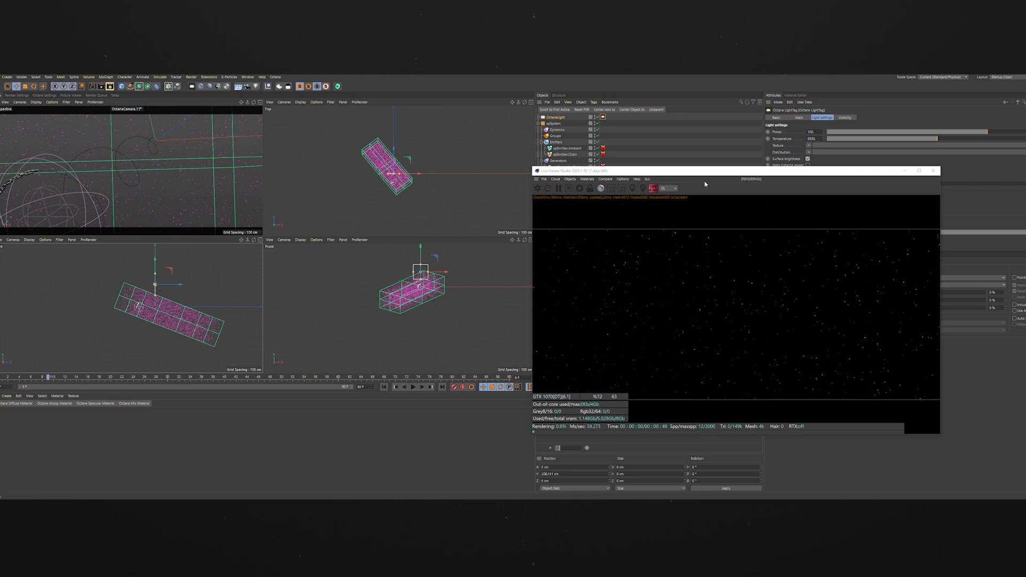
Step: Change the Octane light's area shape to Sphere
{"action": "left_click_drag", "start_coordinate": [599, 171], "coordinate": [159, 118]}
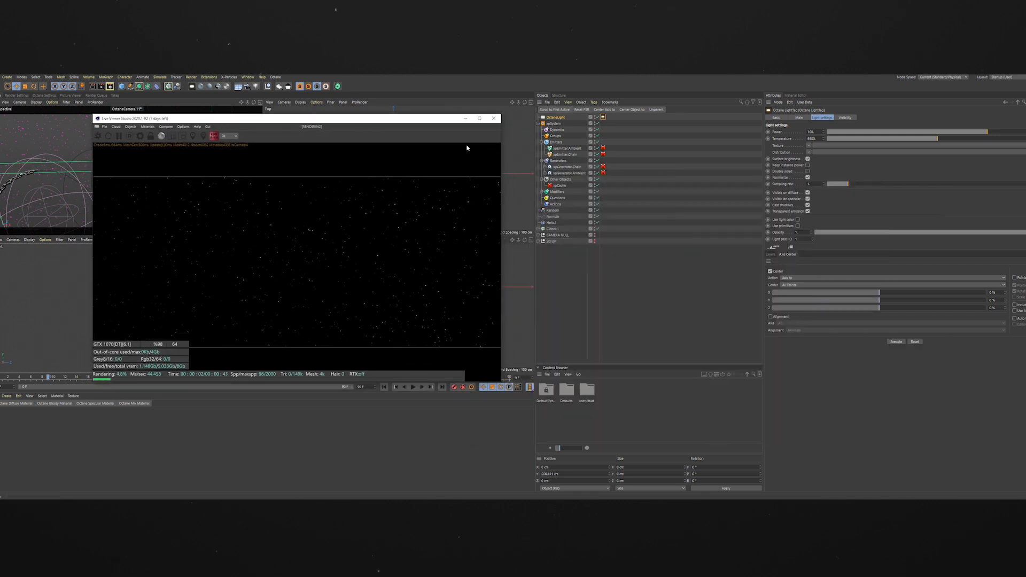
{"action": "left_click", "coordinate": [559, 119]}
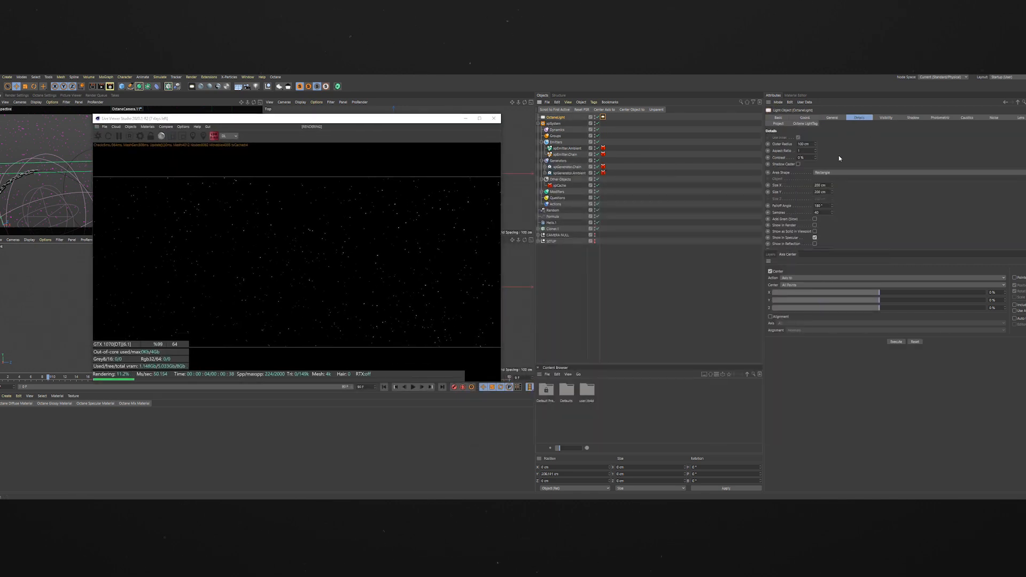
{"action": "left_click", "coordinate": [838, 173]}
{"action": "left_click", "coordinate": [822, 199]}
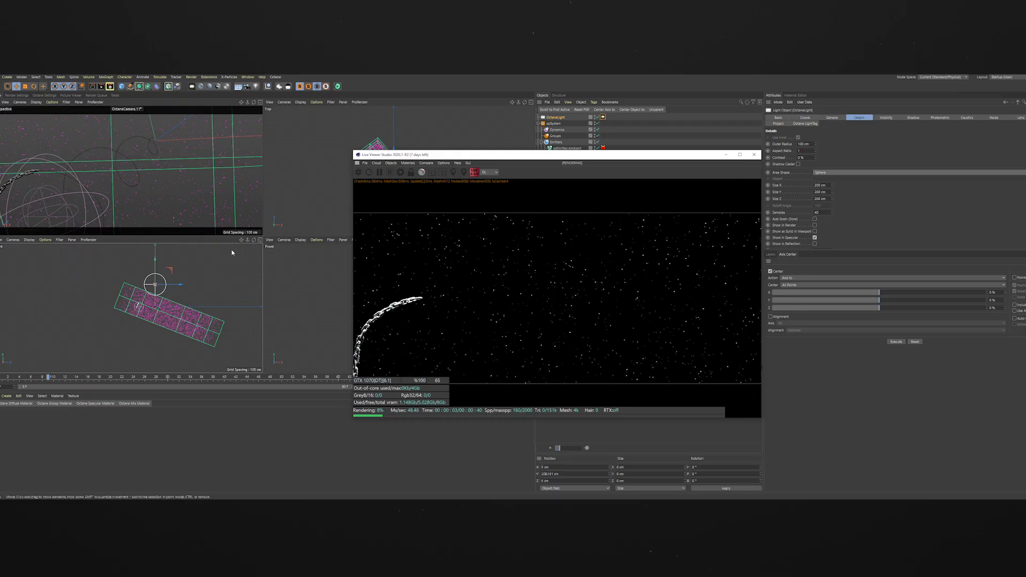
Step: Maximise the camera view and go to the animation's last frame to see the lit chain in the live render
{"action": "left_click", "coordinate": [261, 103]}
{"action": "left_click_drag", "start_coordinate": [460, 155], "coordinate": [736, 147]}
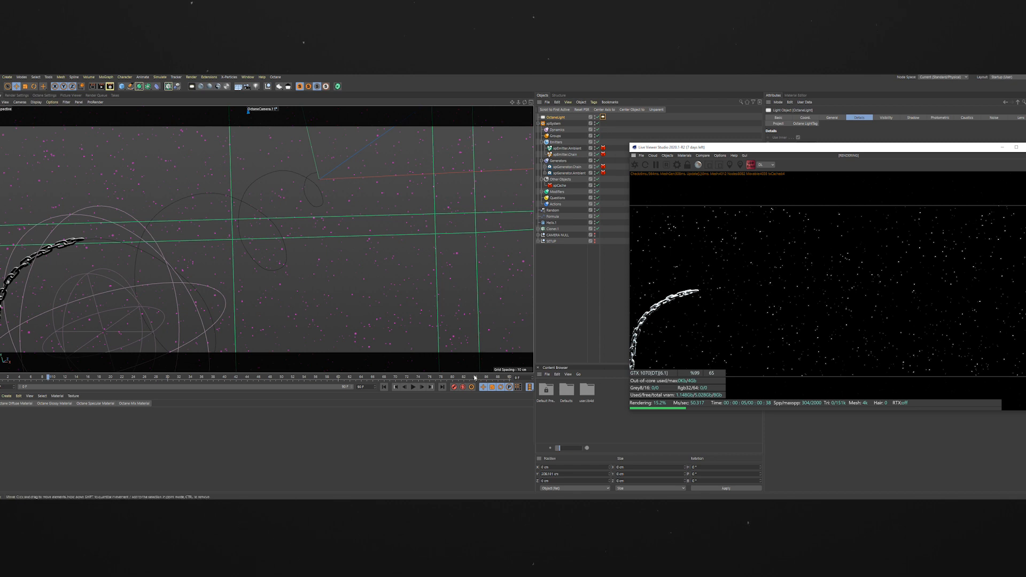
{"action": "left_click", "coordinate": [444, 387]}
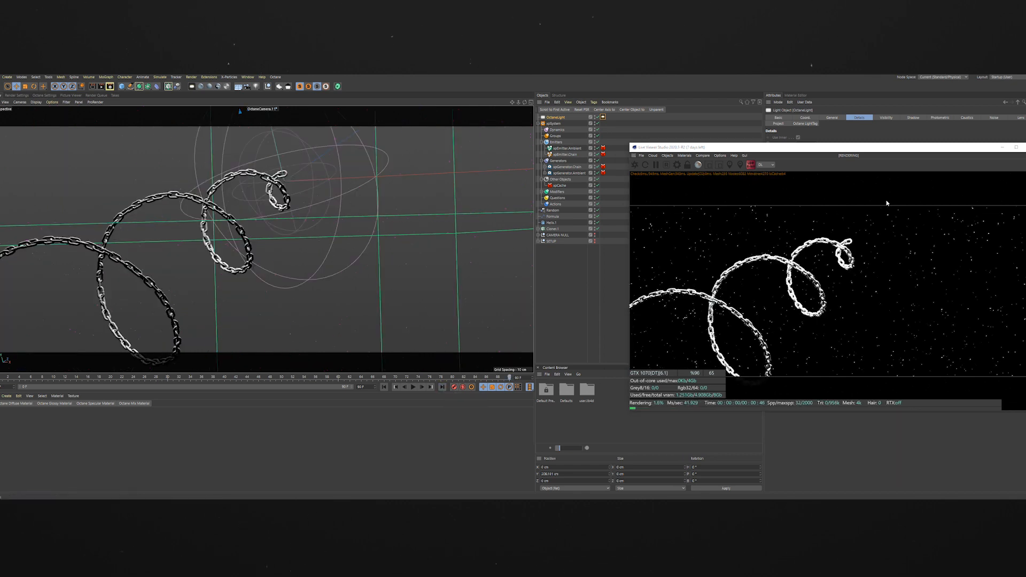
{"action": "left_click_drag", "start_coordinate": [816, 151], "coordinate": [442, 142]}
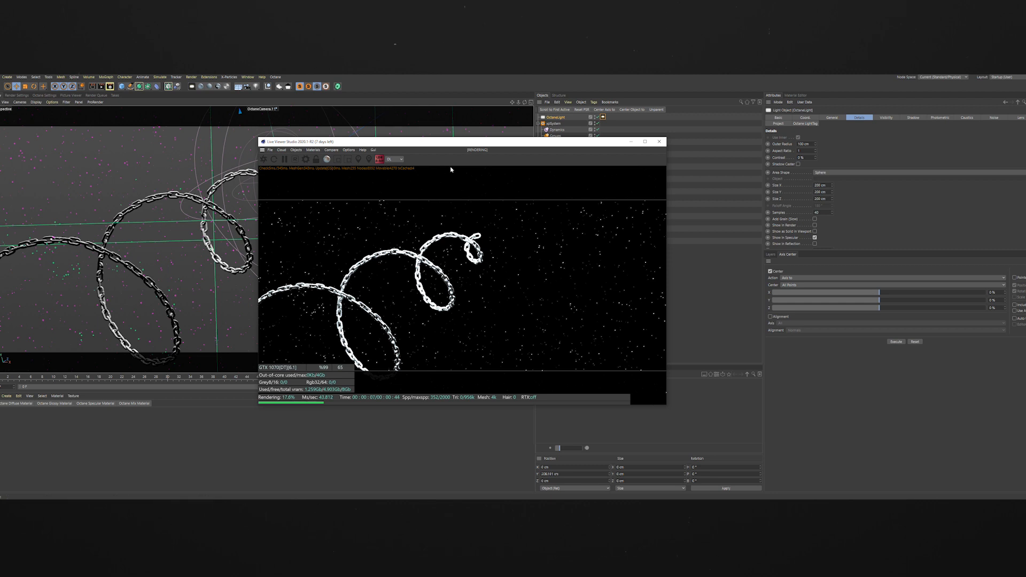
{"action": "left_click_drag", "start_coordinate": [466, 144], "coordinate": [504, 160]}
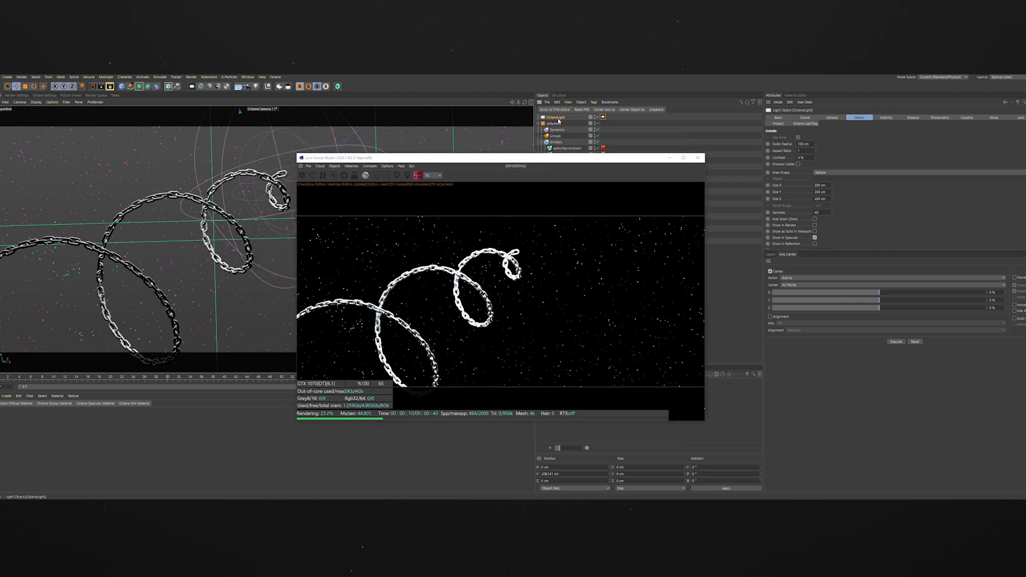
Step: Assign an Octane FalloffMap shader to the distribution of the area light's tag
{"action": "left_click", "coordinate": [603, 117]}
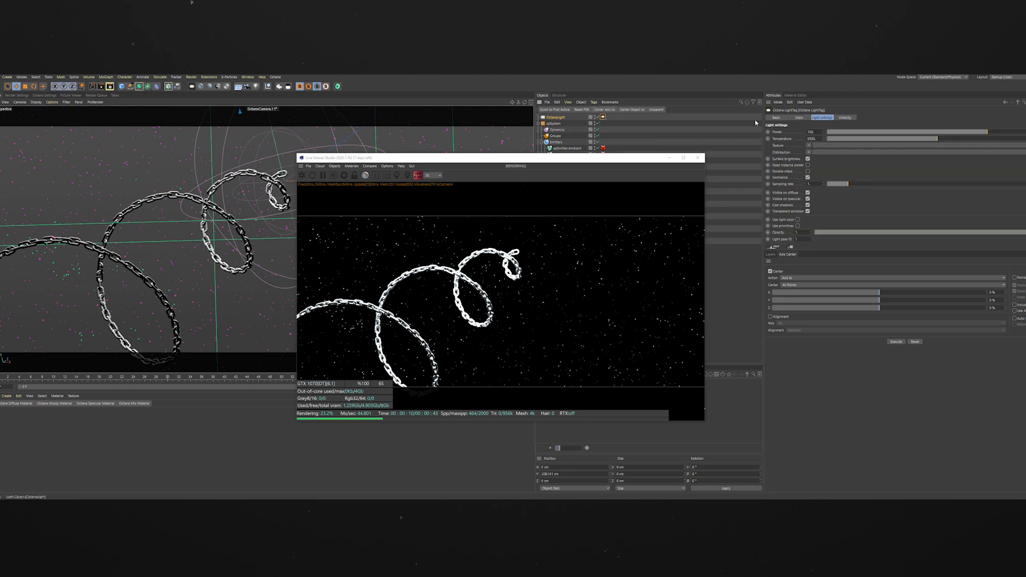
{"action": "left_click", "coordinate": [810, 153]}
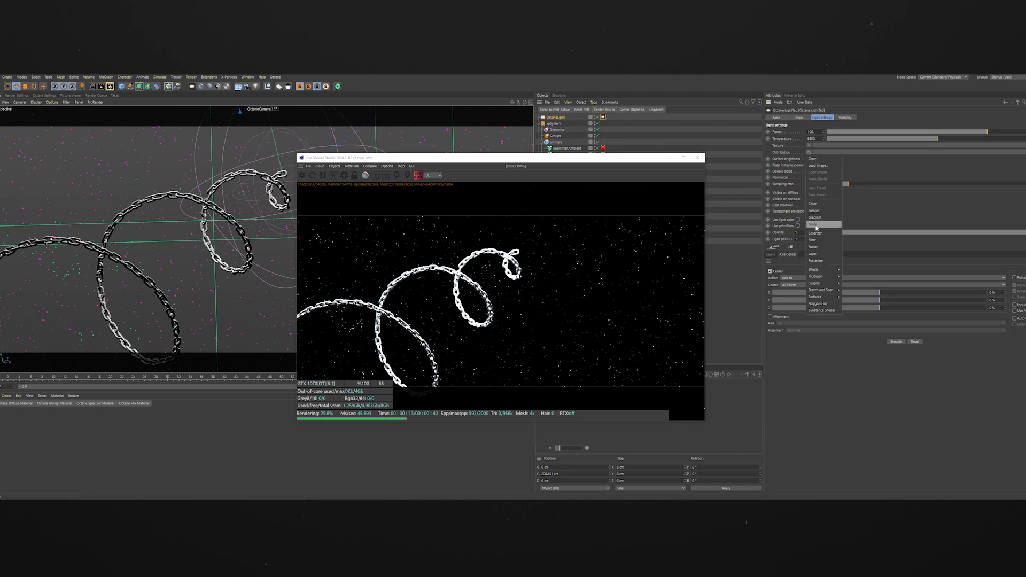
{"action": "mouse_move", "coordinate": [822, 284]}
{"action": "mouse_move", "coordinate": [854, 284]}
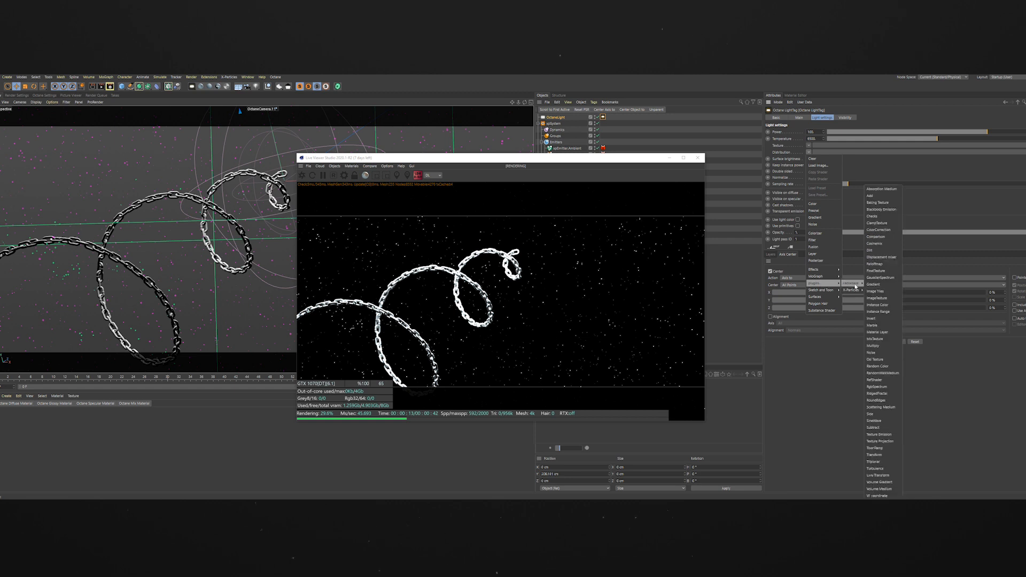
{"action": "left_click", "coordinate": [881, 264]}
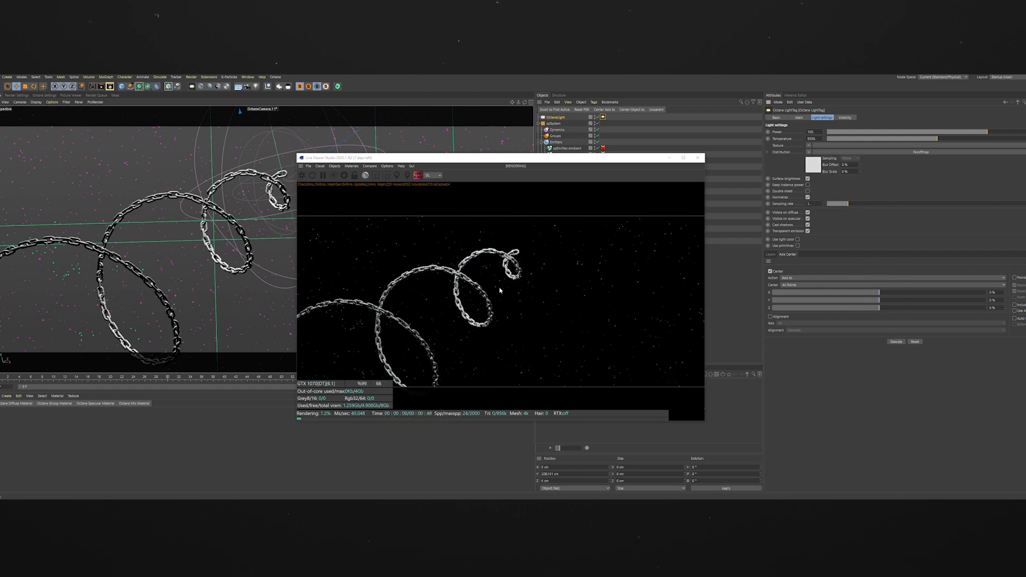
Step: Examine the spherical light and its falloff from outside through the default camera, and return to the Octane camera
{"action": "left_click_drag", "start_coordinate": [459, 163], "coordinate": [663, 273]}
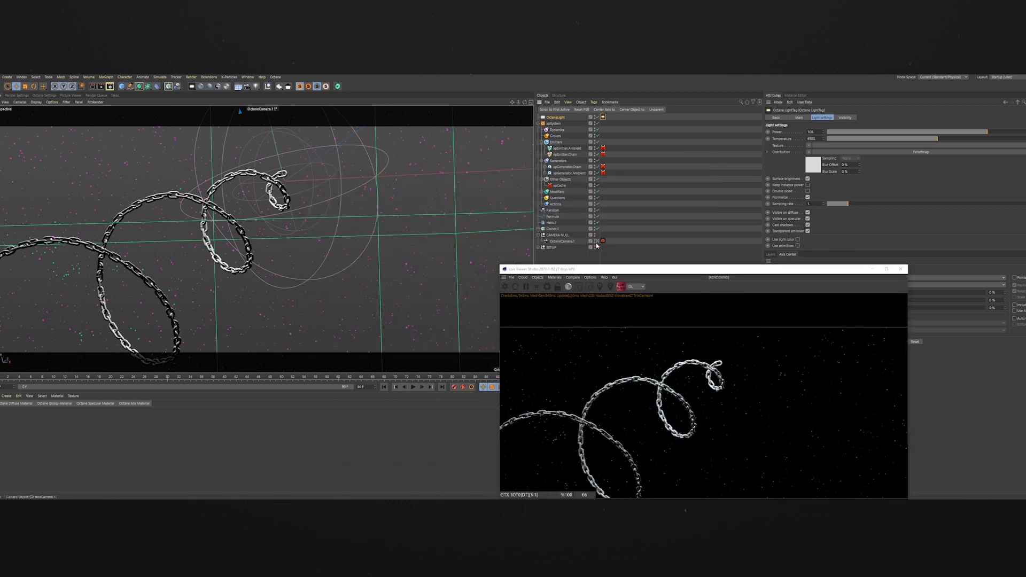
{"action": "left_click", "coordinate": [597, 241]}
{"action": "right_click_drag", "start_coordinate": [326, 180], "coordinate": [258, 180], "text": "alt"}
{"action": "left_click", "coordinate": [5, 102]}
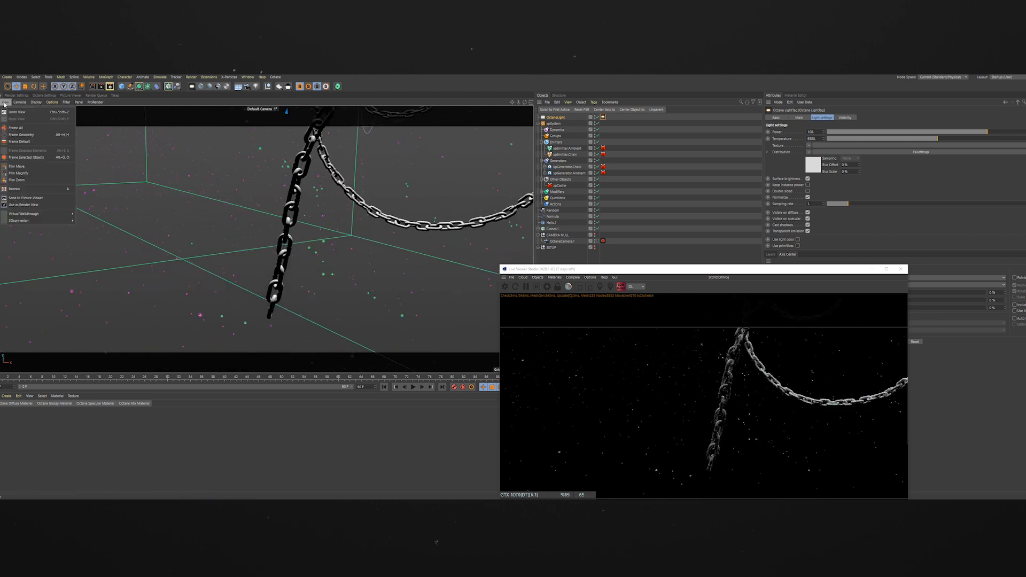
{"action": "left_click", "coordinate": [19, 143]}
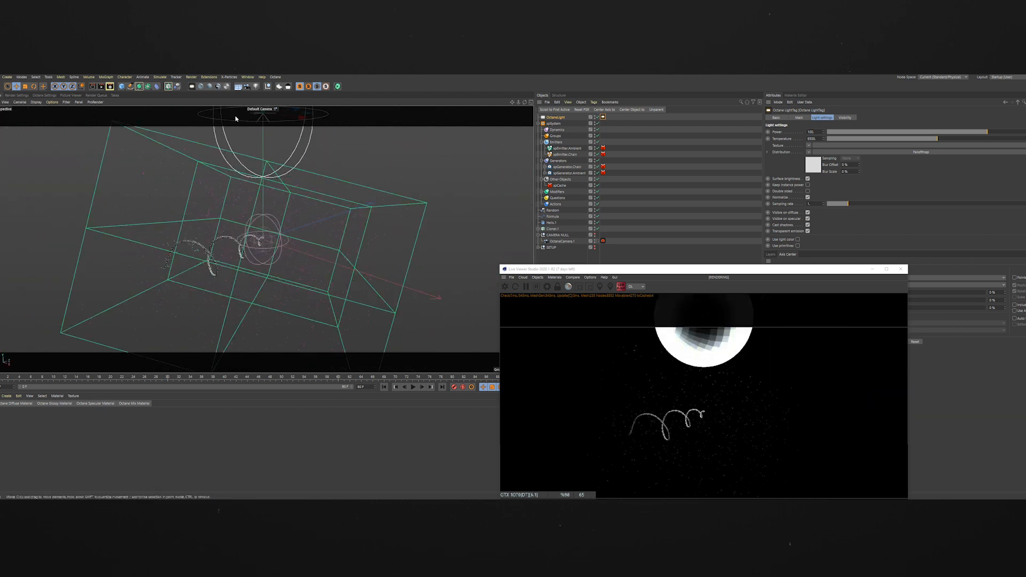
{"action": "left_click_drag", "start_coordinate": [257, 167], "coordinate": [239, 194], "text": "alt"}
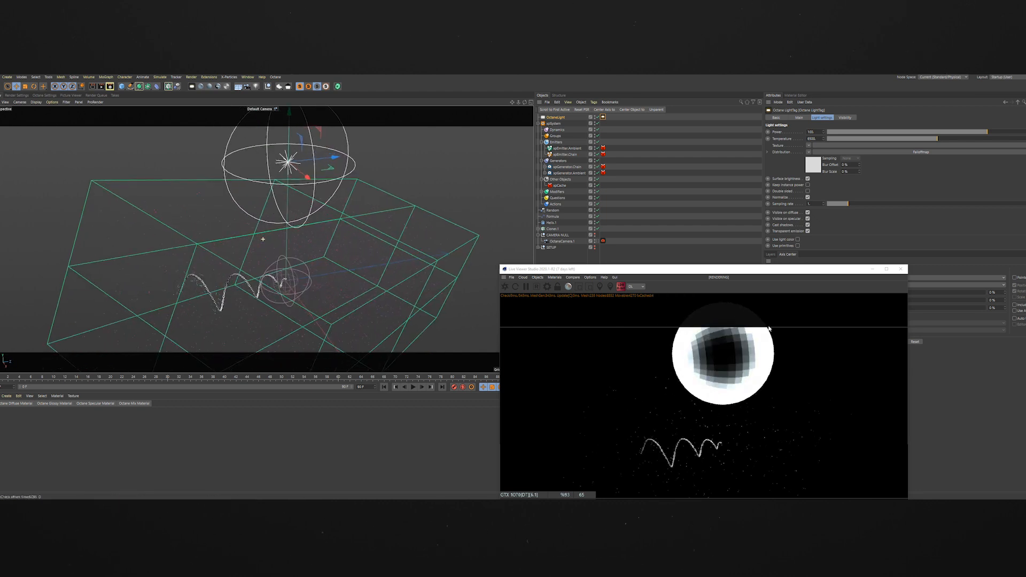
{"action": "left_click", "coordinate": [597, 241]}
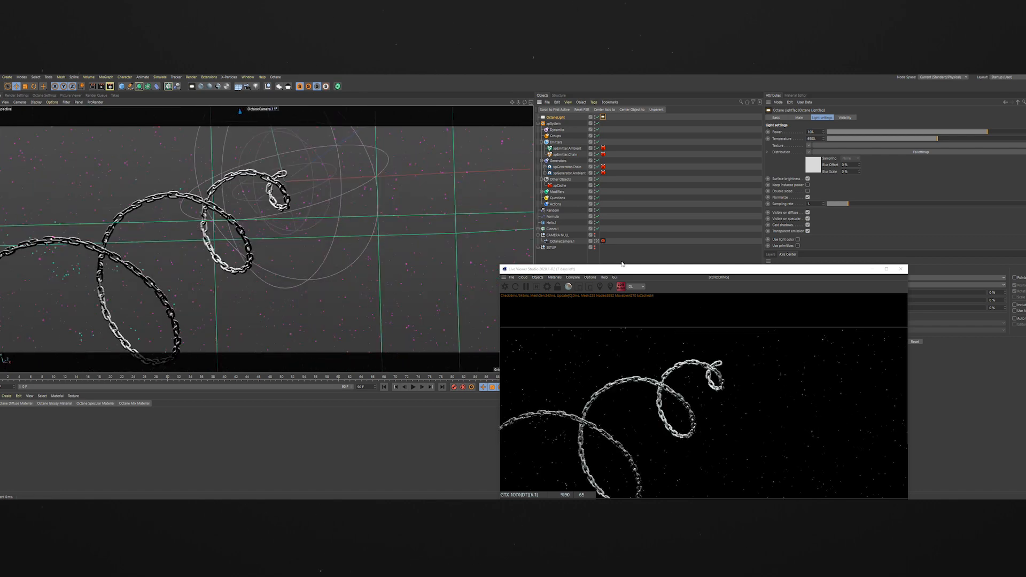
Step: Clear the area light's distribution shader to compare the live render without the falloff, and undo the removal
{"action": "left_click_drag", "start_coordinate": [666, 274], "coordinate": [280, 144]}
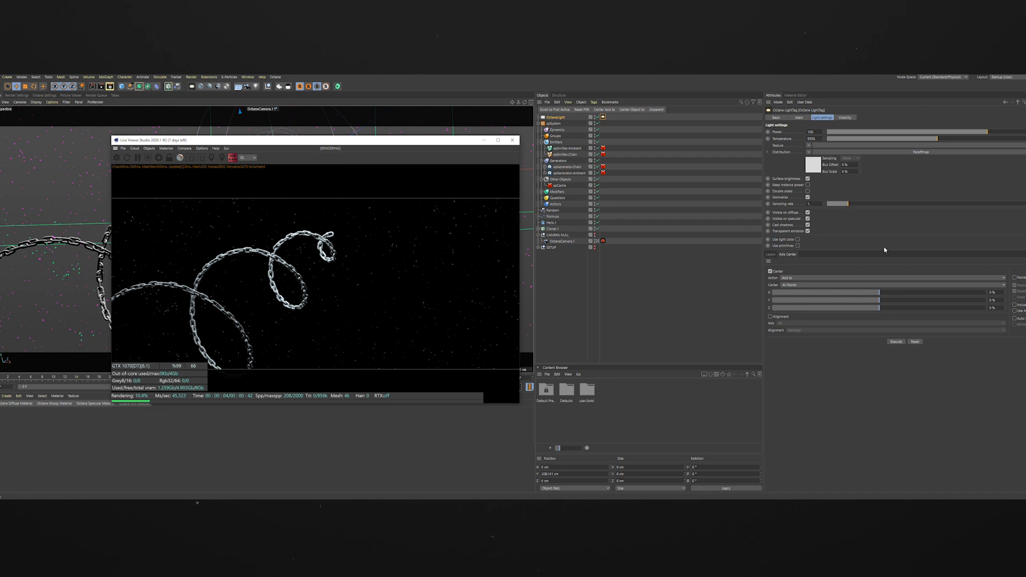
{"action": "left_click", "coordinate": [810, 153]}
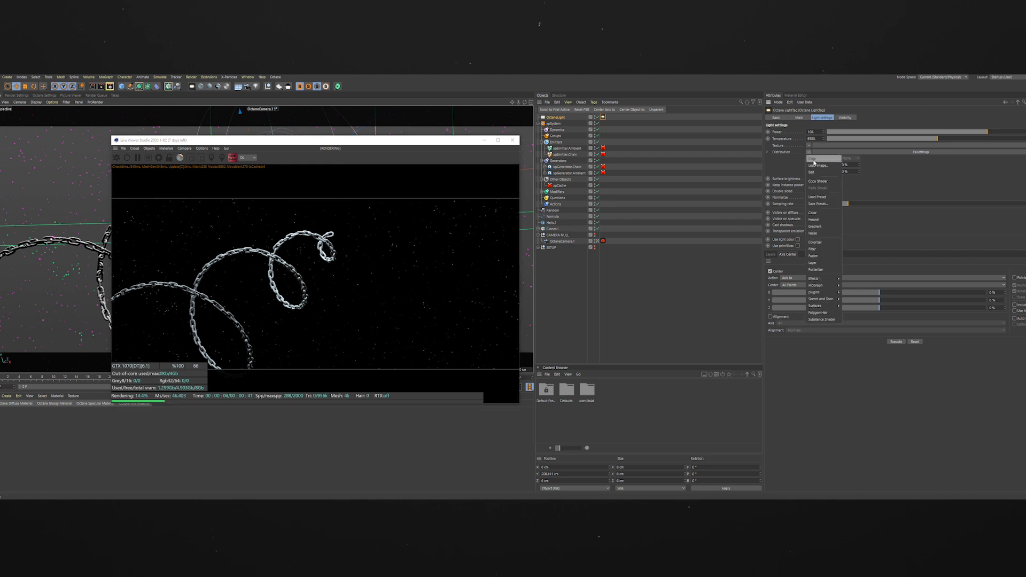
{"action": "left_click", "coordinate": [814, 161]}
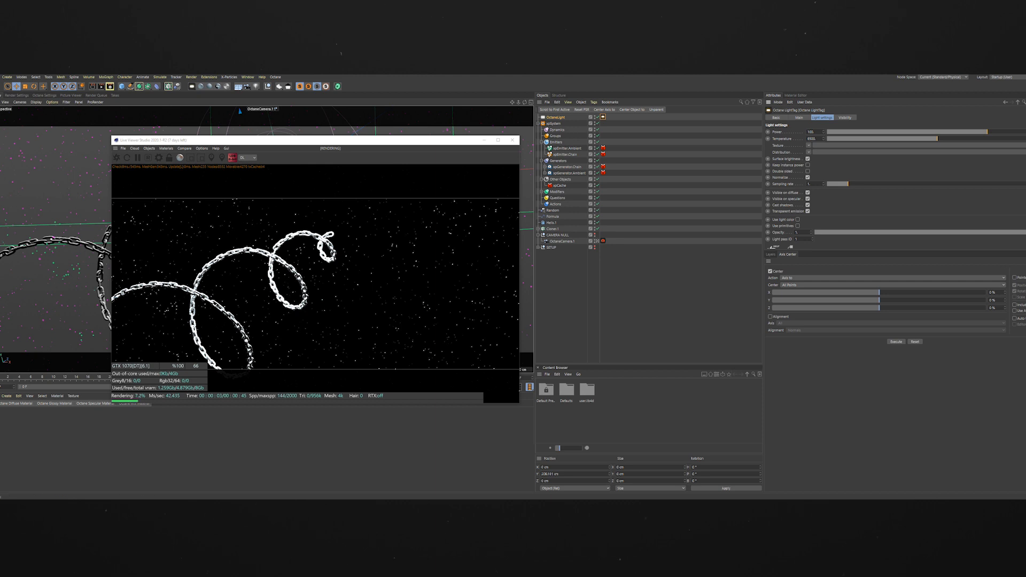
{"action": "key", "text": "ctrl+z"}
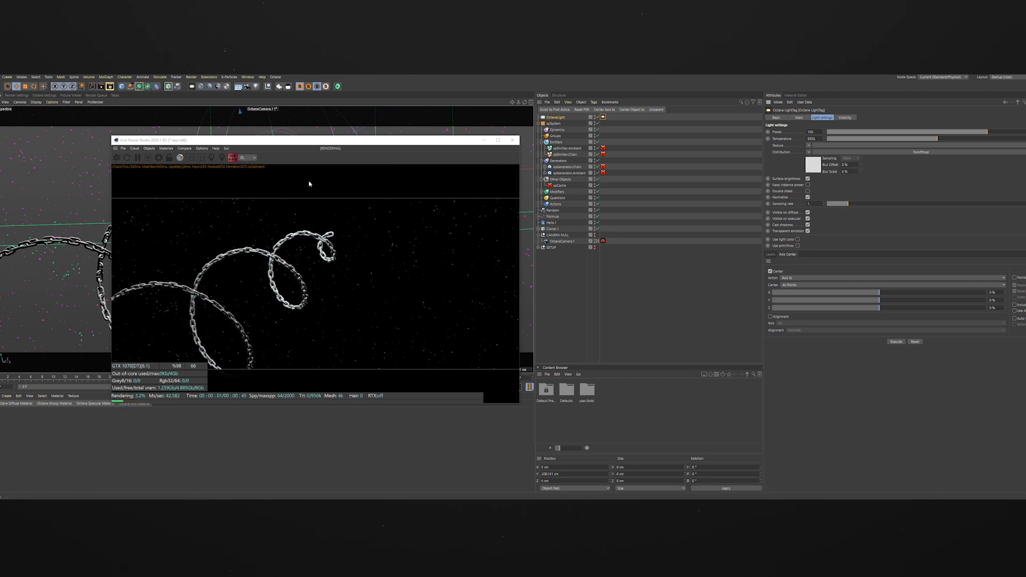
{"action": "left_click_drag", "start_coordinate": [326, 143], "coordinate": [761, 129]}
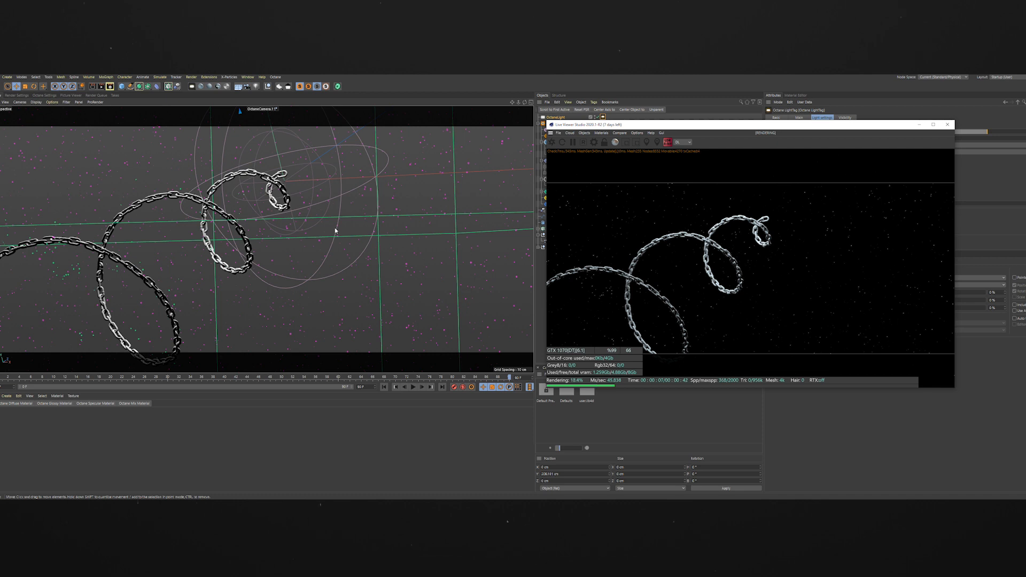
Step: Create an Octane Glossy material and name it Dust
{"action": "left_click", "coordinate": [210, 473]}
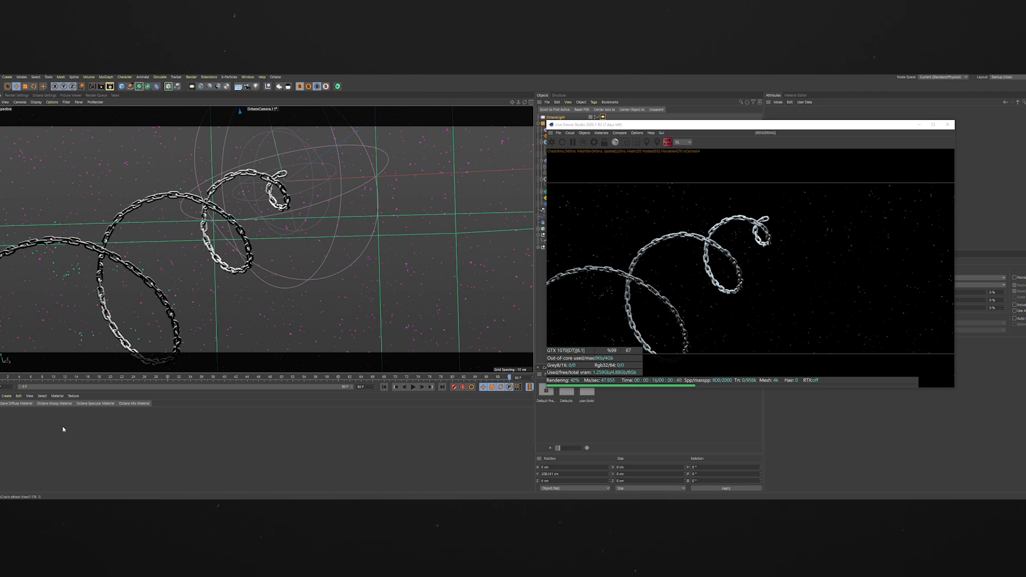
{"action": "left_click", "coordinate": [60, 407]}
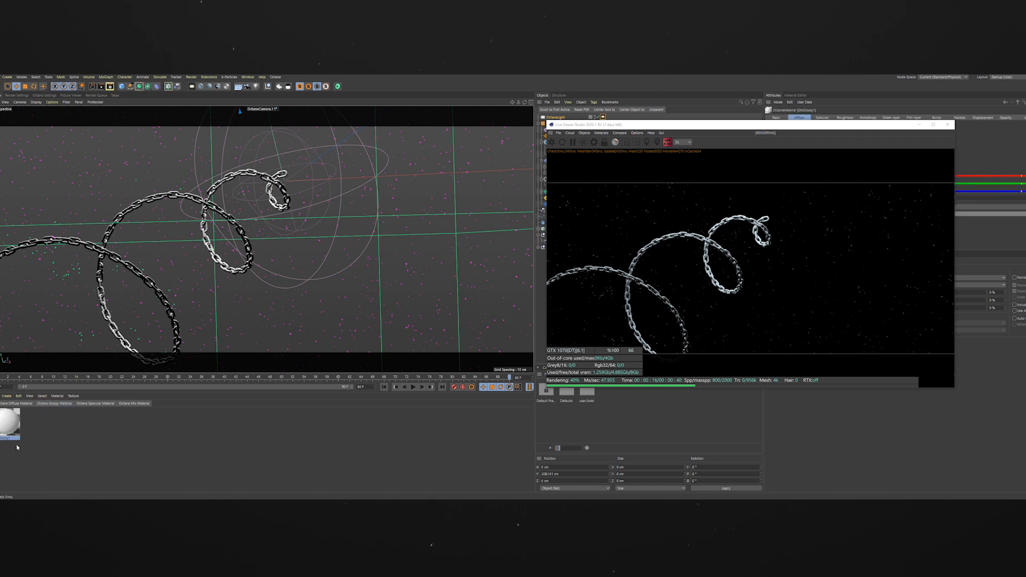
{"action": "double_click", "coordinate": [11, 440]}
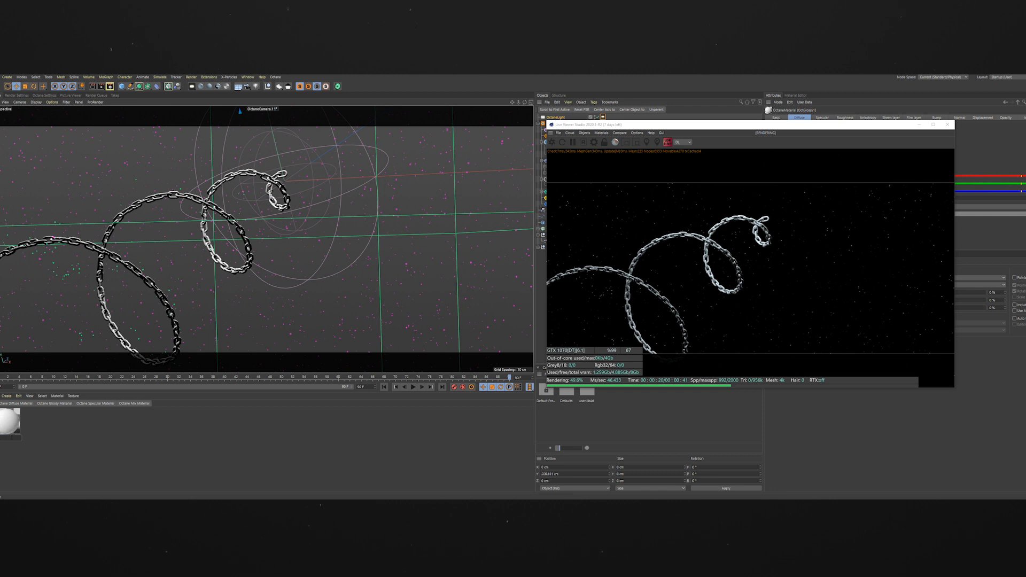
Step: Apply the Dust material to the Dust objects under both the chain and the ambient particle generators
{"action": "left_click_drag", "start_coordinate": [721, 129], "coordinate": [273, 140]}
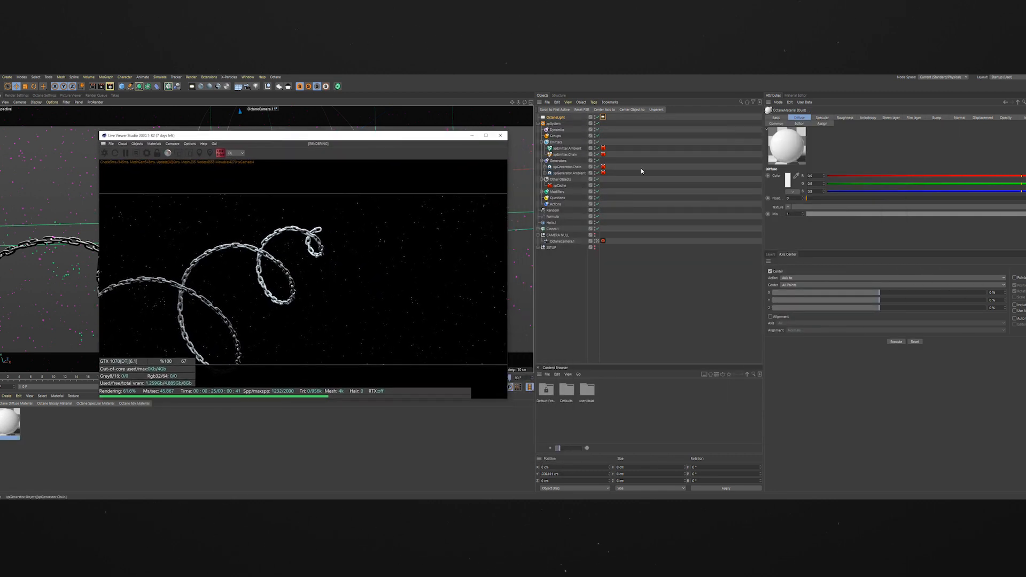
{"action": "left_click", "coordinate": [545, 167]}
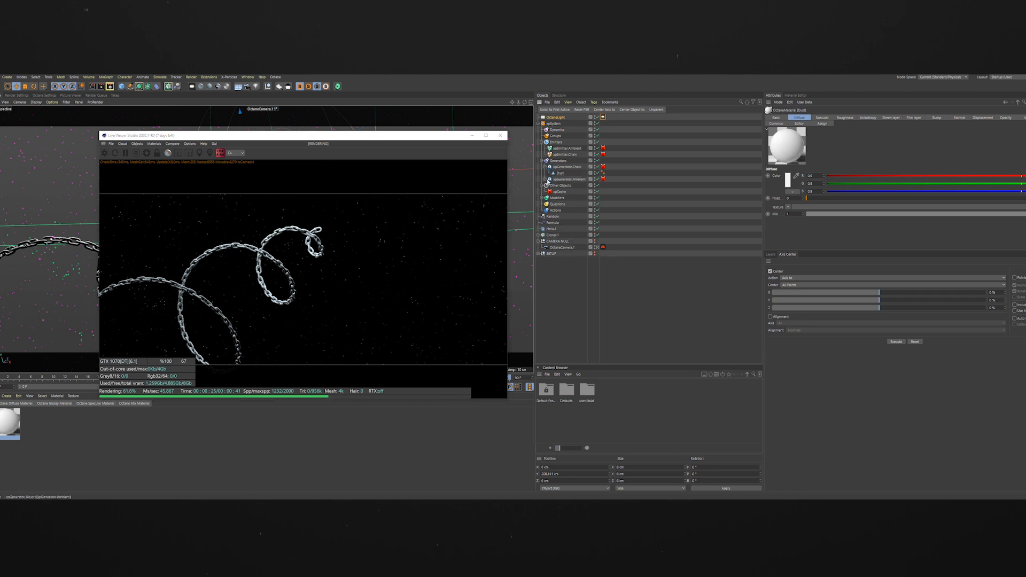
{"action": "left_click", "coordinate": [545, 179]}
{"action": "left_click_drag", "start_coordinate": [527, 173], "coordinate": [560, 173]}
{"action": "left_click_drag", "start_coordinate": [515, 215], "coordinate": [608, 185]}
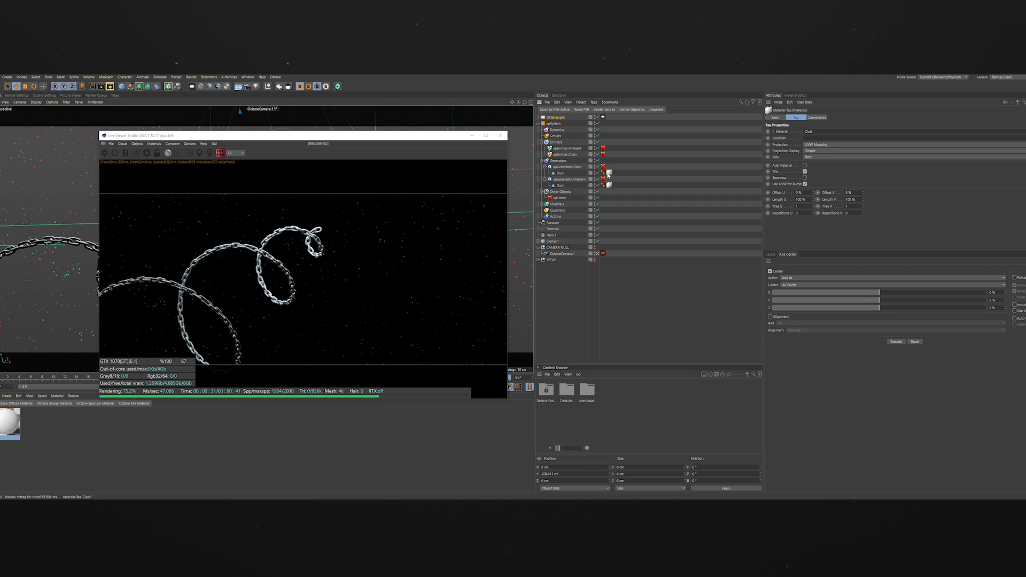
Step: Open the Dust material in the Octane Node Editor and connect a Float texture to its Opacity
{"action": "left_click", "coordinate": [795, 95]}
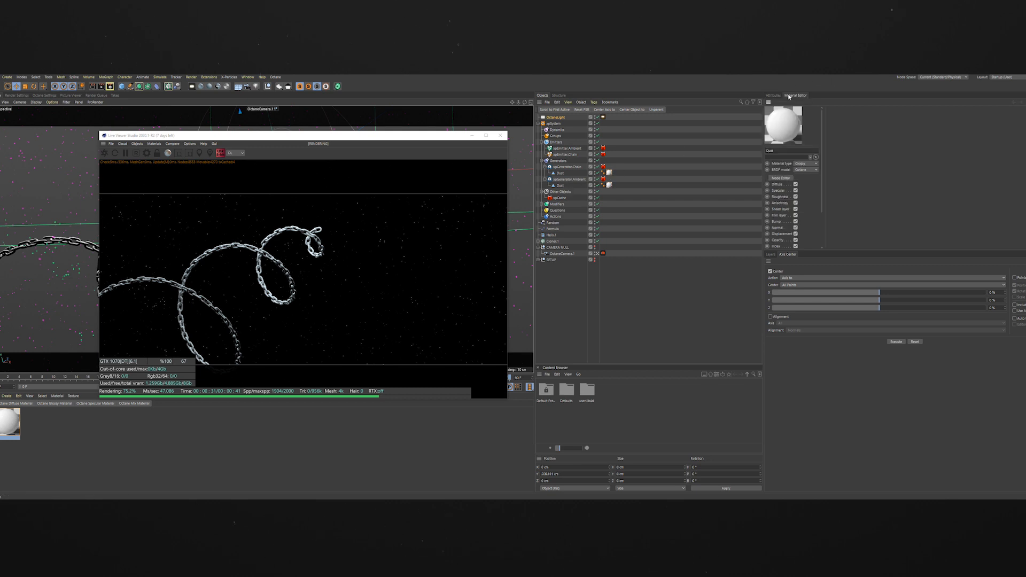
{"action": "left_click", "coordinate": [779, 178]}
{"action": "left_click_drag", "start_coordinate": [270, 193], "coordinate": [803, 145]}
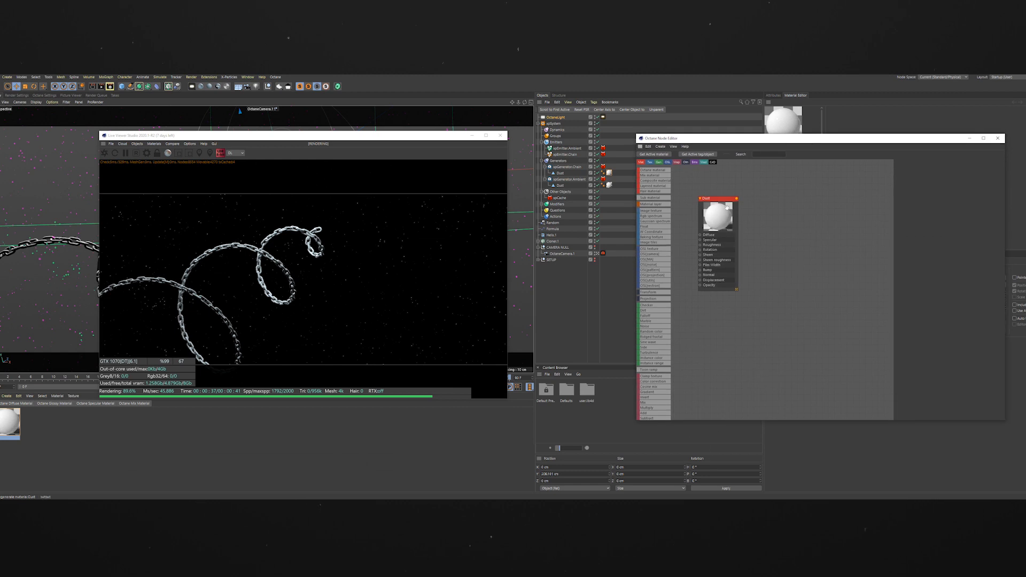
{"action": "left_click", "coordinate": [809, 199]}
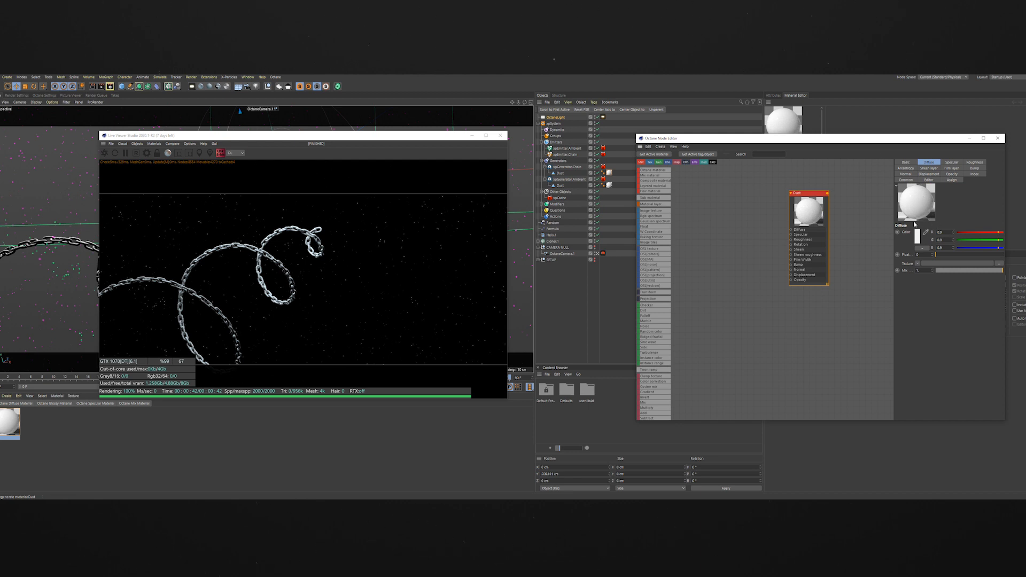
{"action": "left_click_drag", "start_coordinate": [818, 223], "coordinate": [791, 212]}
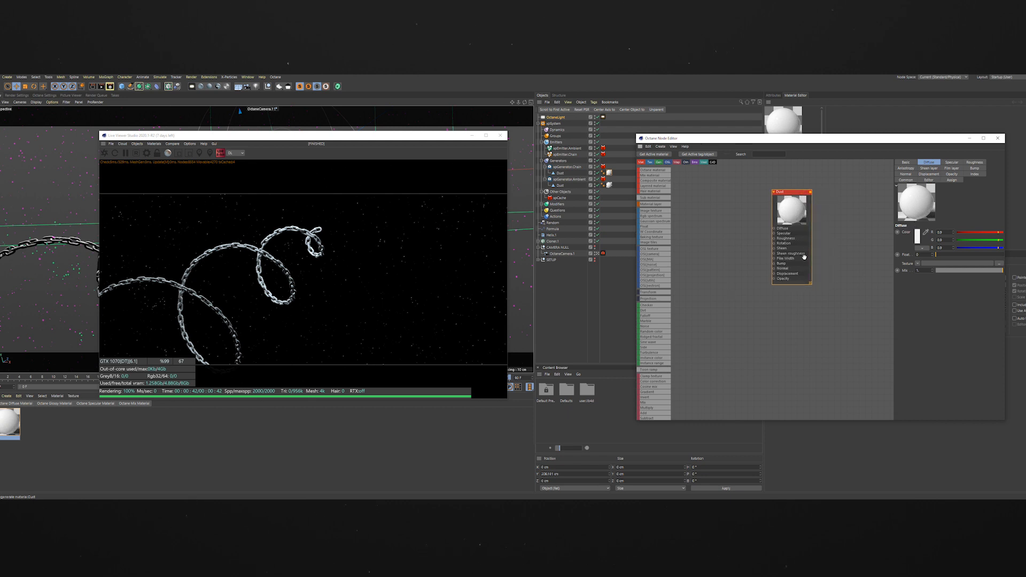
{"action": "left_click_drag", "start_coordinate": [655, 227], "coordinate": [774, 278]}
Step: Set the Float texture that drives the Dust material's opacity to 0.6
{"action": "left_click", "coordinate": [711, 259]}
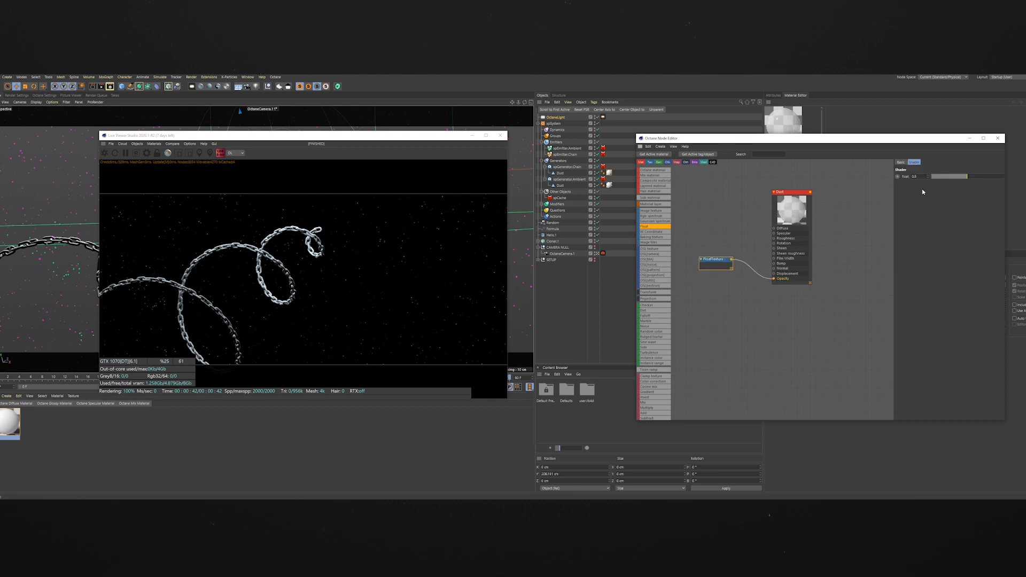
{"action": "type", "text": "0.7"}
{"action": "key", "text": "Return"}
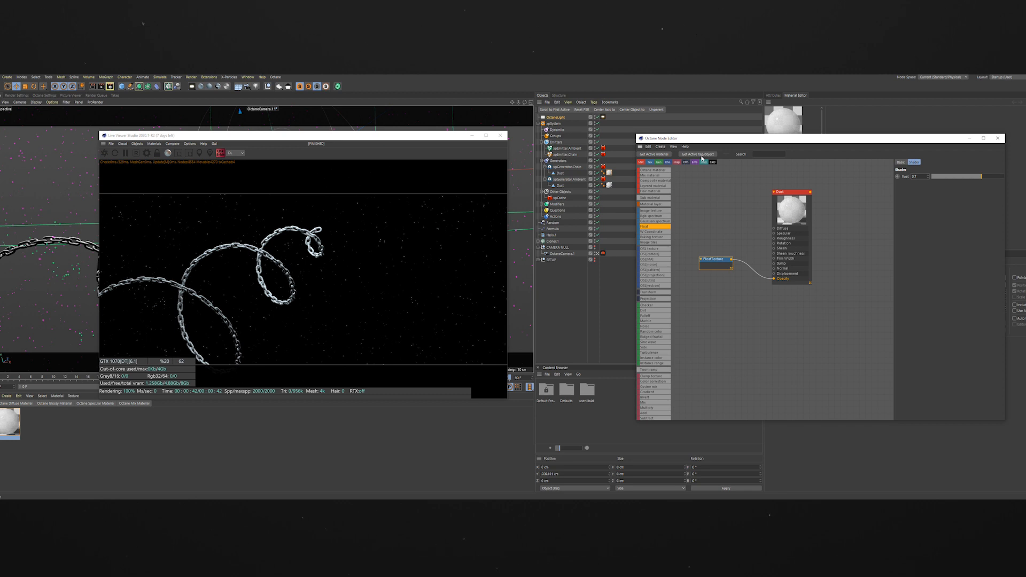
{"action": "key", "text": "Return"}
{"action": "key", "text": "Return"}
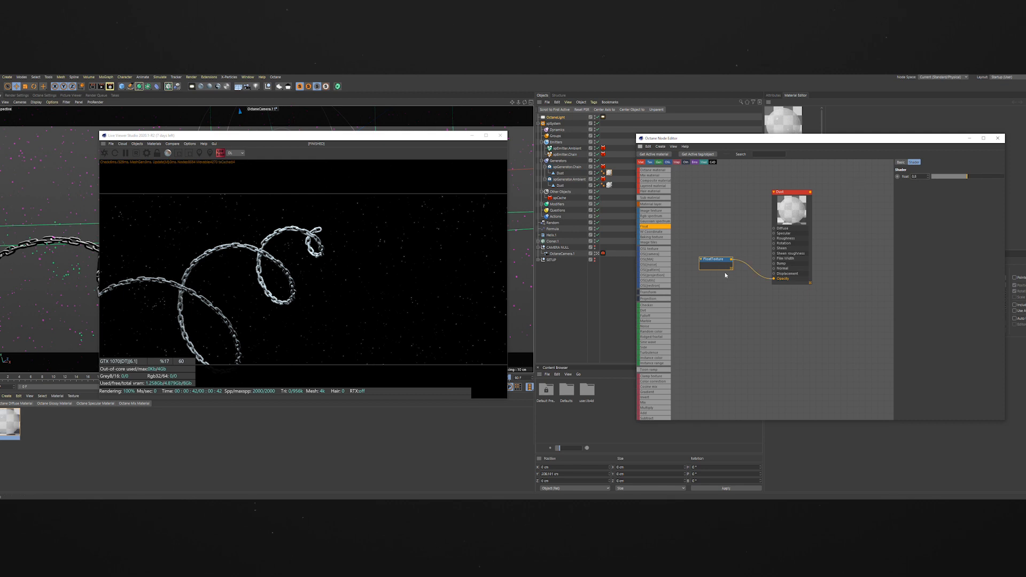
{"action": "left_click", "coordinate": [943, 177]}
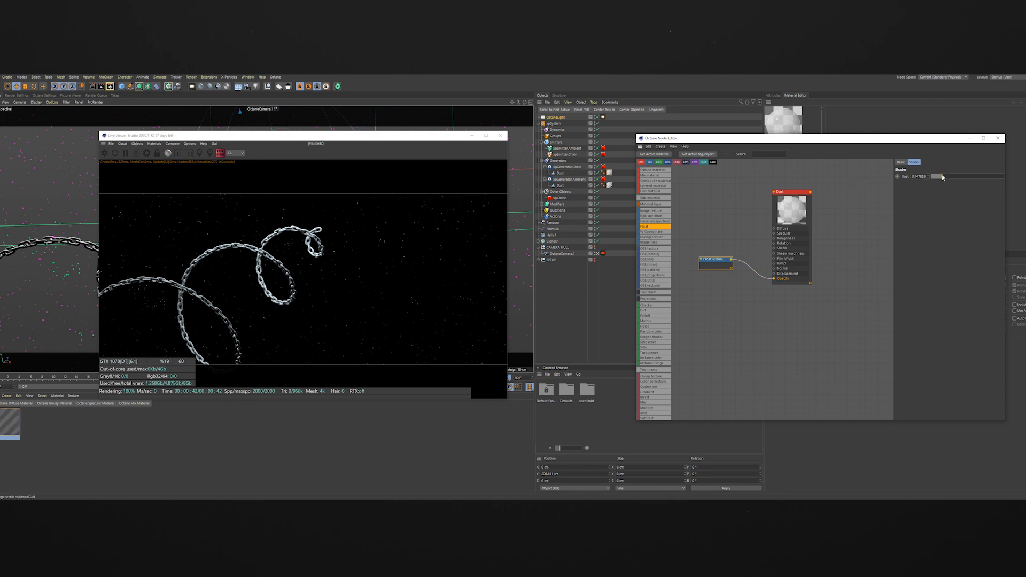
{"action": "double_click", "coordinate": [919, 177]}
{"action": "key", "text": "BackSpace"}
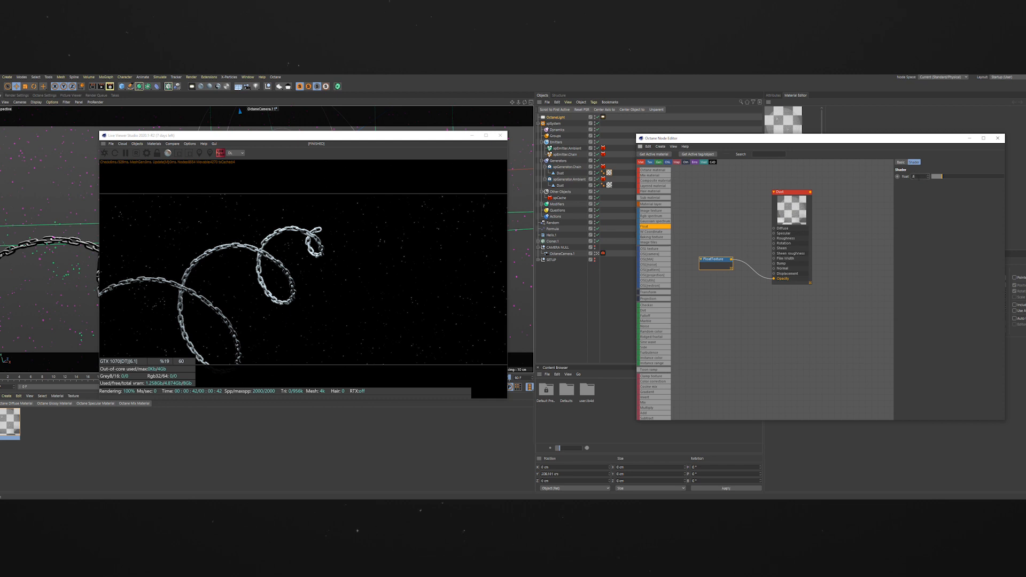
{"action": "type", "text": ".8"}
{"action": "key", "text": "Return"}
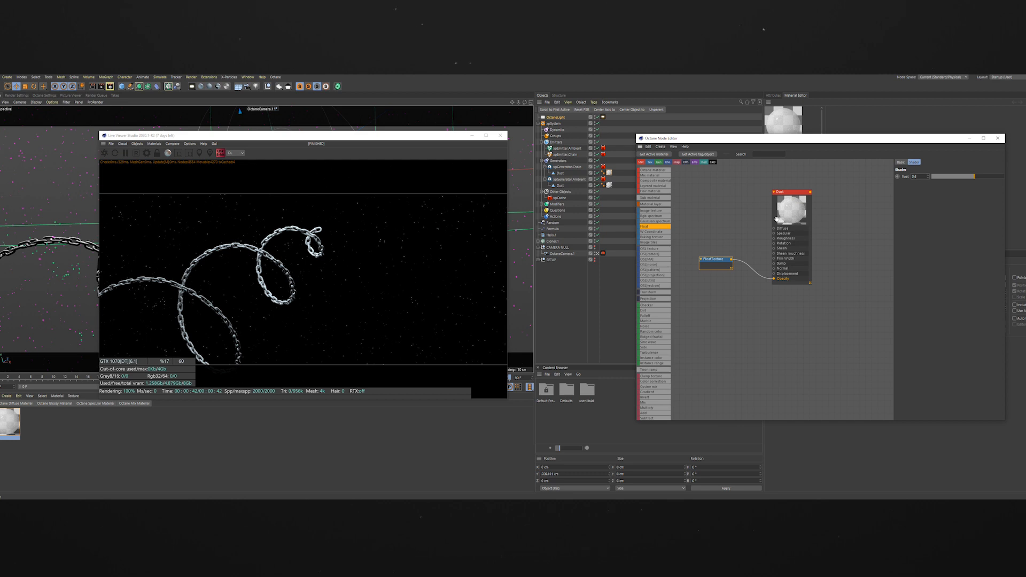
Step: Create an Octane Glossy material named Chain and apply it to the chain's cloner
{"action": "left_click", "coordinate": [53, 404]}
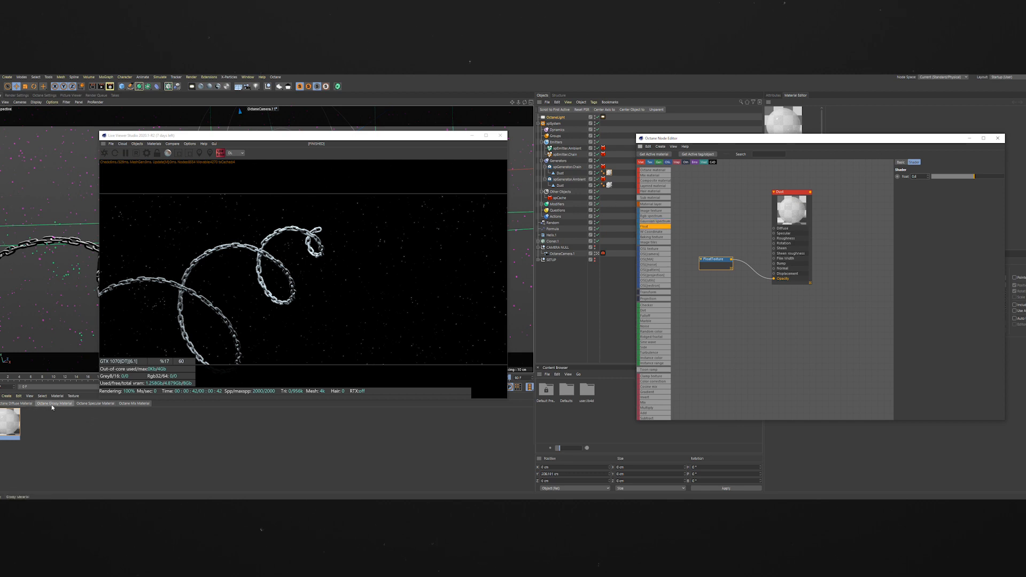
{"action": "left_click", "coordinate": [3, 434]}
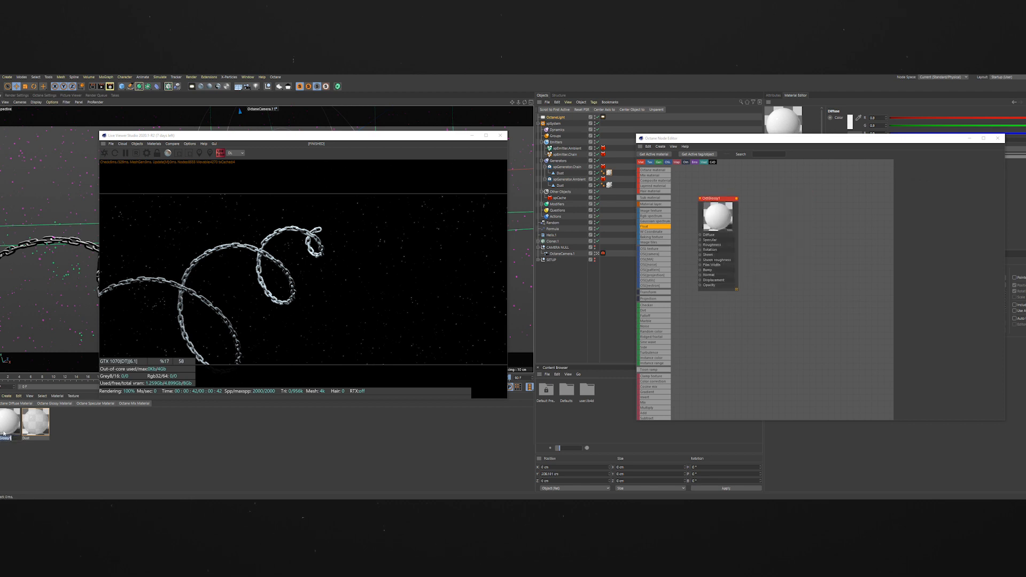
{"action": "type", "text": "Chain"}
{"action": "key", "text": "Return"}
{"action": "left_click_drag", "start_coordinate": [531, 323], "coordinate": [554, 242]}
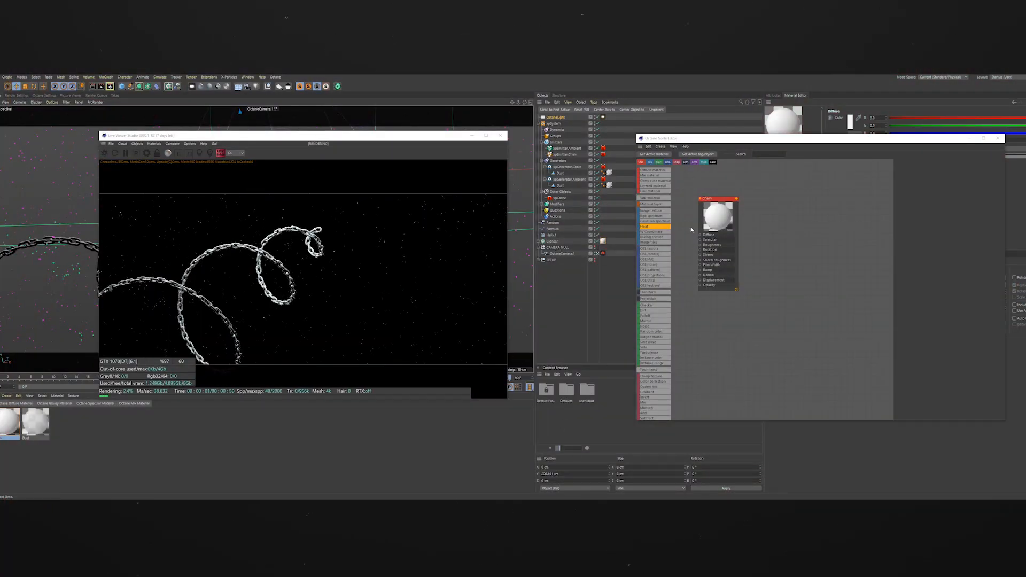
Step: Try a saturated red as the Chain material's diffuse colour, and undo the colour change
{"action": "left_click_drag", "start_coordinate": [725, 219], "coordinate": [805, 216]}
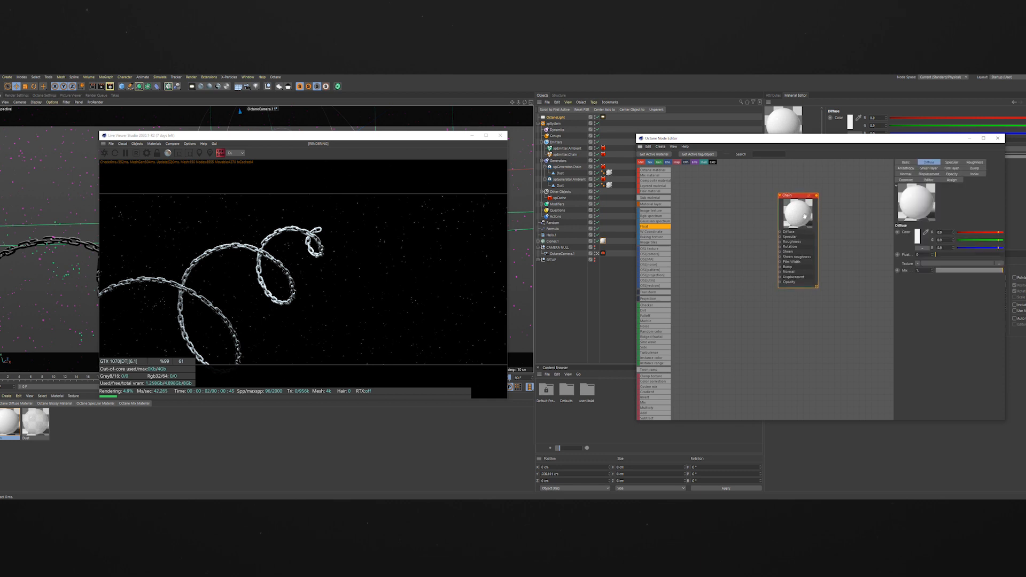
{"action": "left_click", "coordinate": [919, 237]}
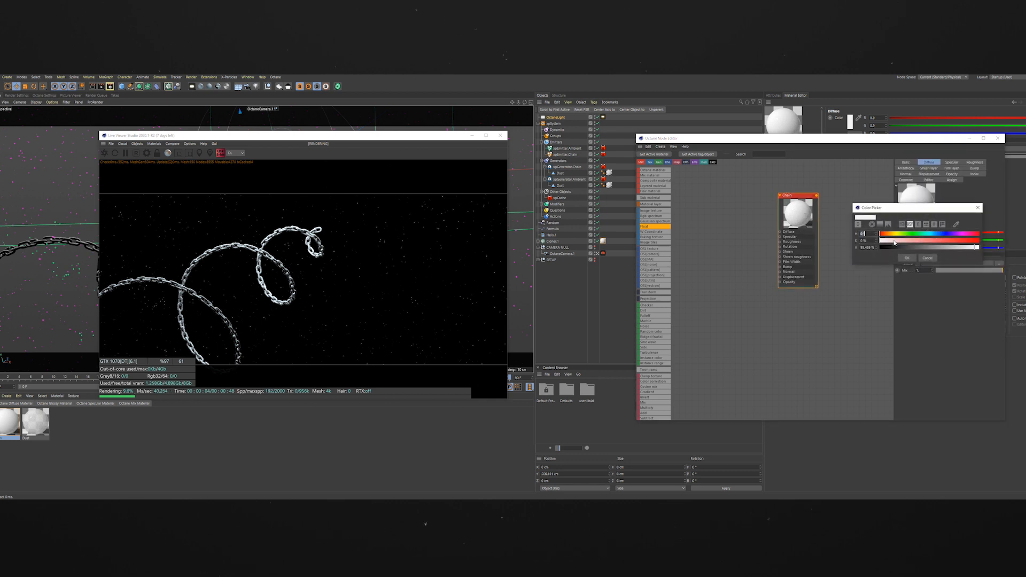
{"action": "left_click_drag", "start_coordinate": [892, 241], "coordinate": [973, 242]}
{"action": "left_click", "coordinate": [907, 258]}
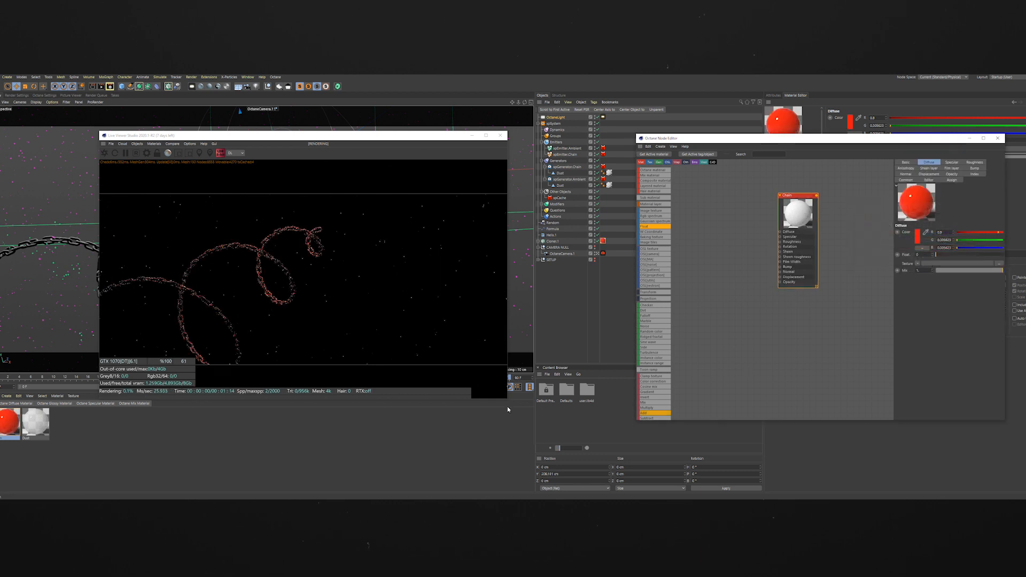
{"action": "key", "text": "ctrl+z"}
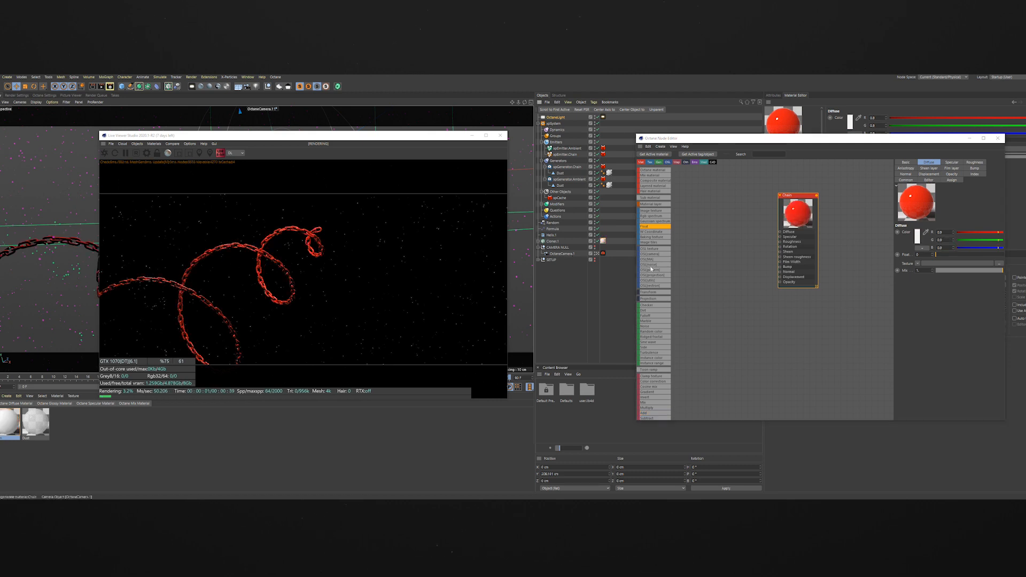
Step: Connect an RgbSpectrum node to the Chain material's Diffuse and set its colour to a mid grey
{"action": "left_click_drag", "start_coordinate": [799, 196], "coordinate": [814, 201]}
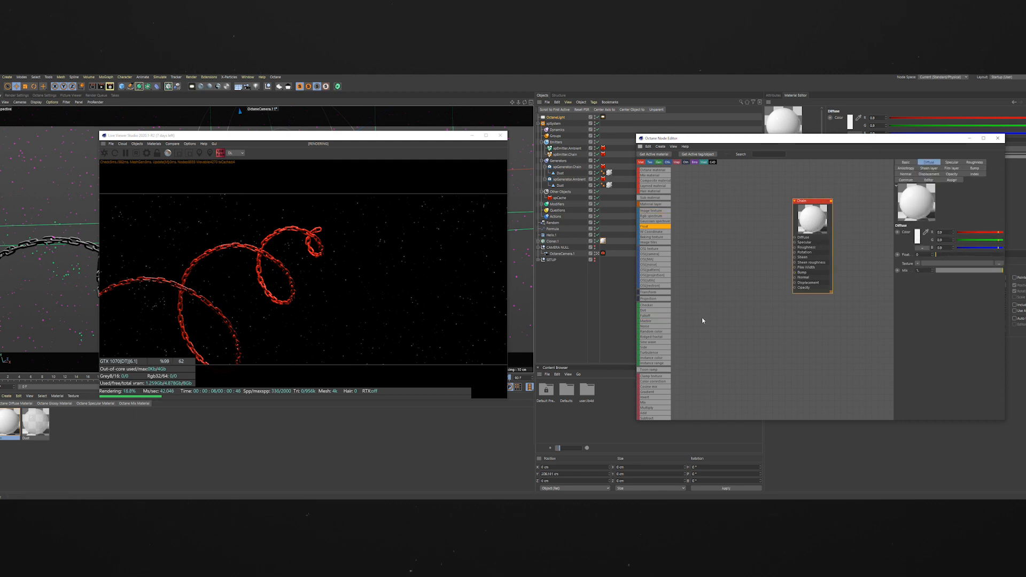
{"action": "left_click_drag", "start_coordinate": [822, 218], "coordinate": [828, 220]}
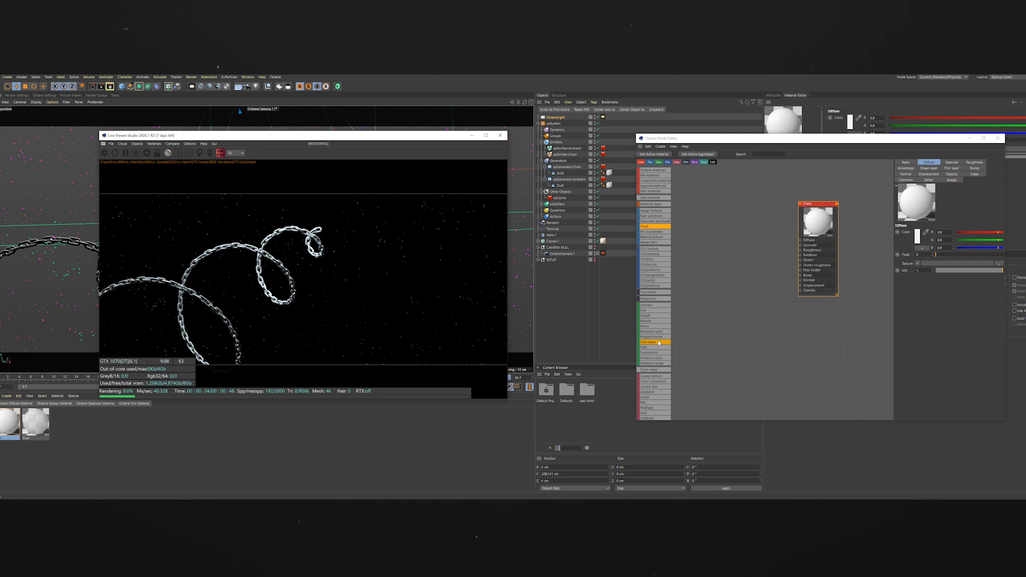
{"action": "left_click_drag", "start_coordinate": [653, 217], "coordinate": [805, 240]}
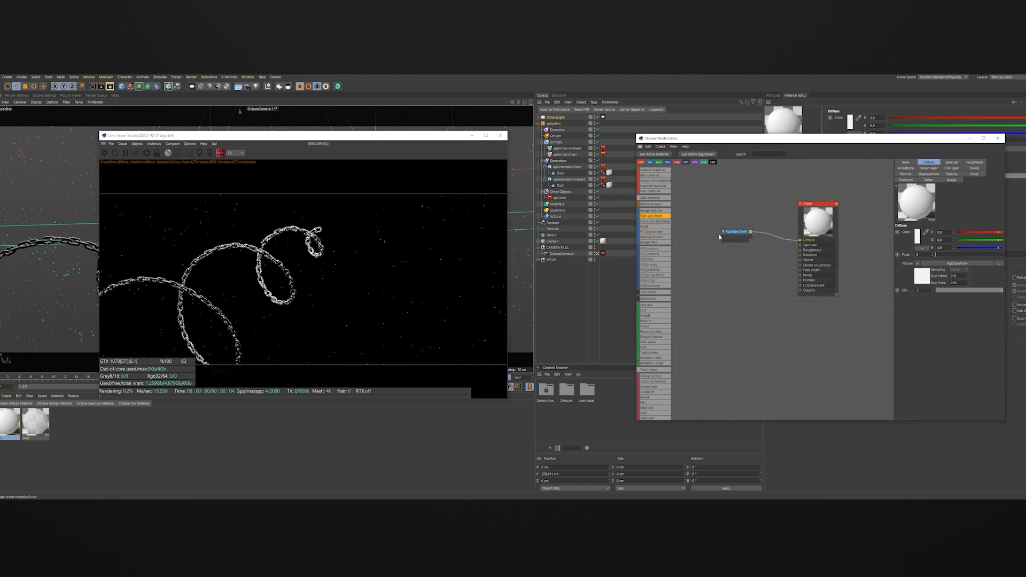
{"action": "left_click", "coordinate": [915, 181]}
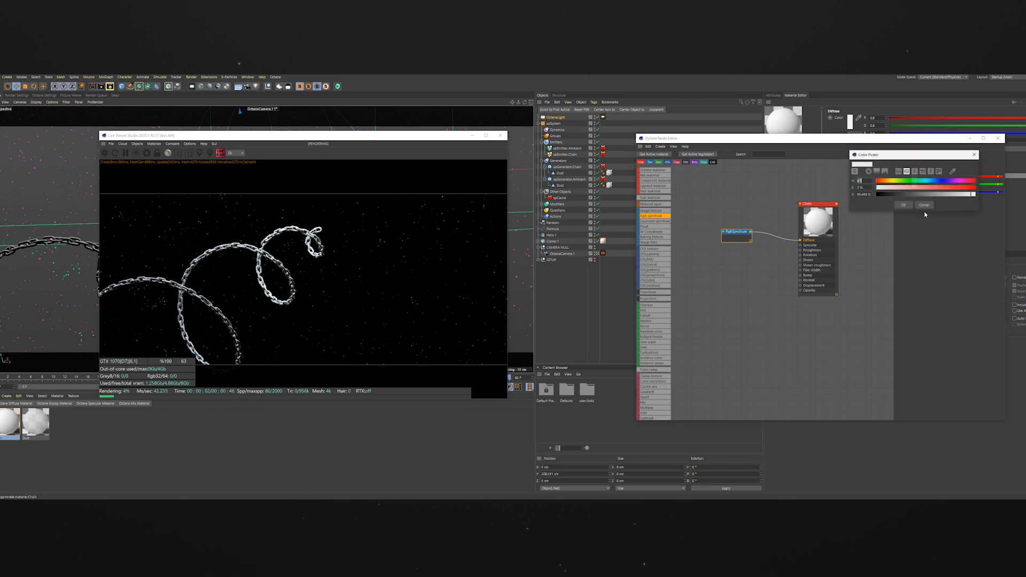
{"action": "left_click_drag", "start_coordinate": [965, 195], "coordinate": [929, 197]}
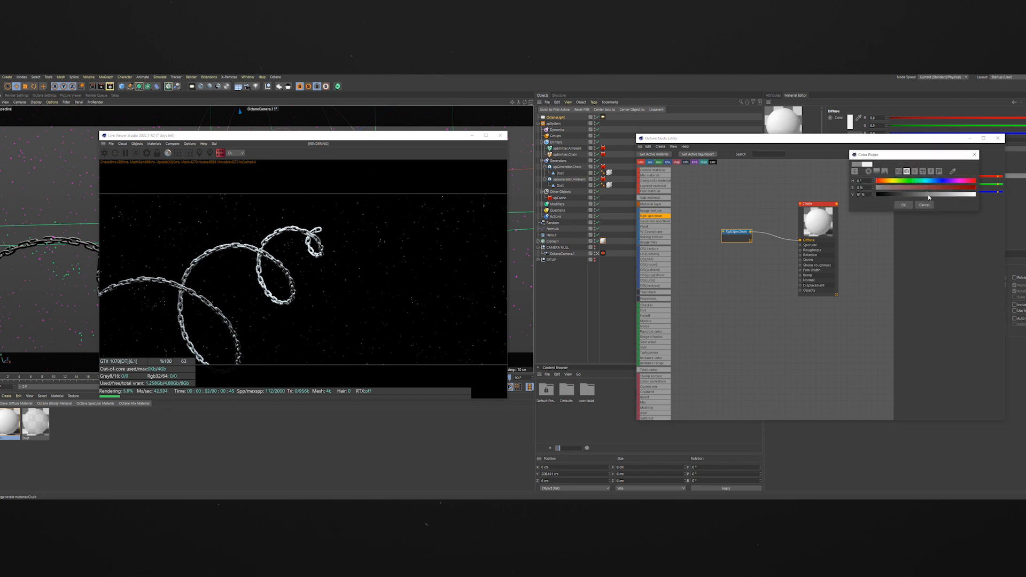
{"action": "left_click", "coordinate": [903, 205]}
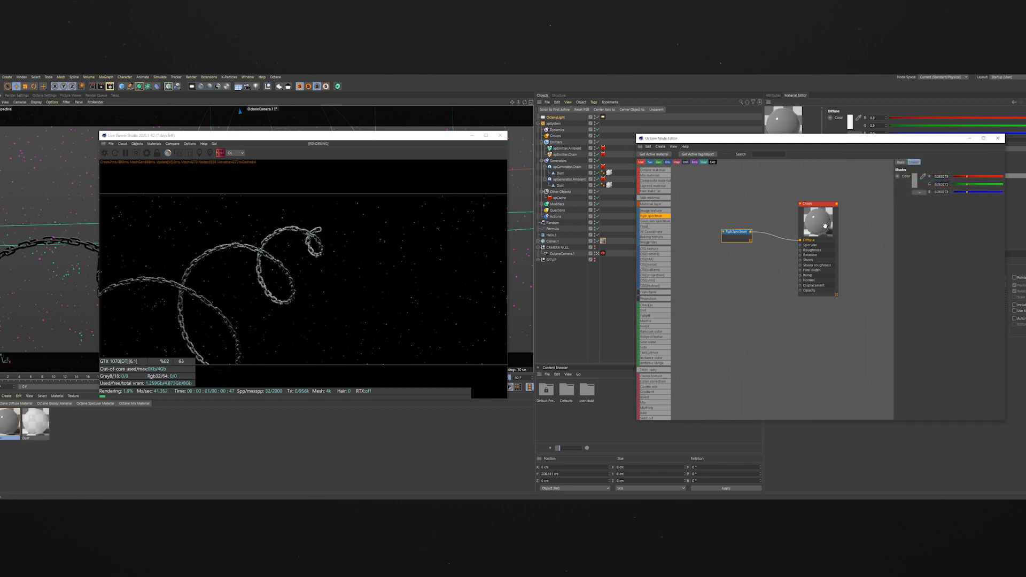
Step: Add a Float texture with a value of 0.5 and connect it to the Chain material's Roughness
{"action": "left_click_drag", "start_coordinate": [818, 219], "coordinate": [824, 213]}
{"action": "left_click_drag", "start_coordinate": [649, 226], "coordinate": [723, 260]}
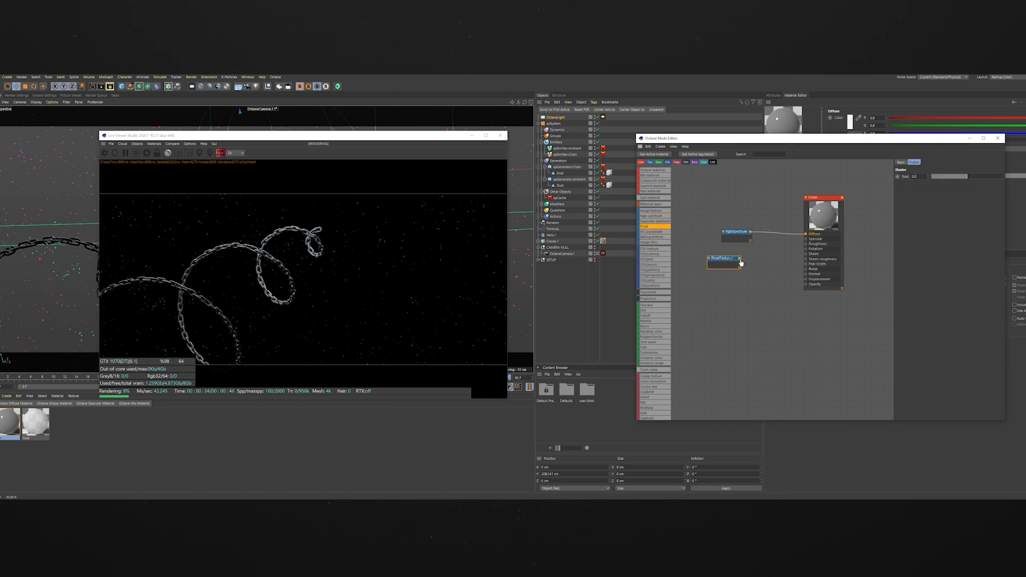
{"action": "left_click_drag", "start_coordinate": [951, 177], "coordinate": [973, 177]}
{"action": "double_click", "coordinate": [918, 176]}
{"action": "type", "text": "0.4"}
{"action": "key", "text": "Return"}
{"action": "type", "text": "0.5"}
{"action": "key", "text": "Return"}
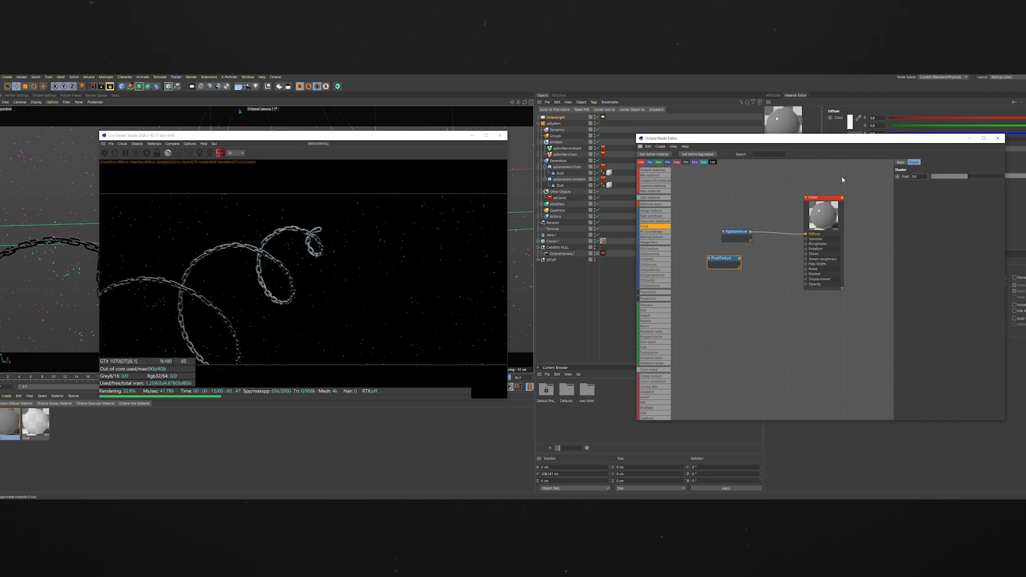
{"action": "left_click_drag", "start_coordinate": [741, 260], "coordinate": [806, 244]}
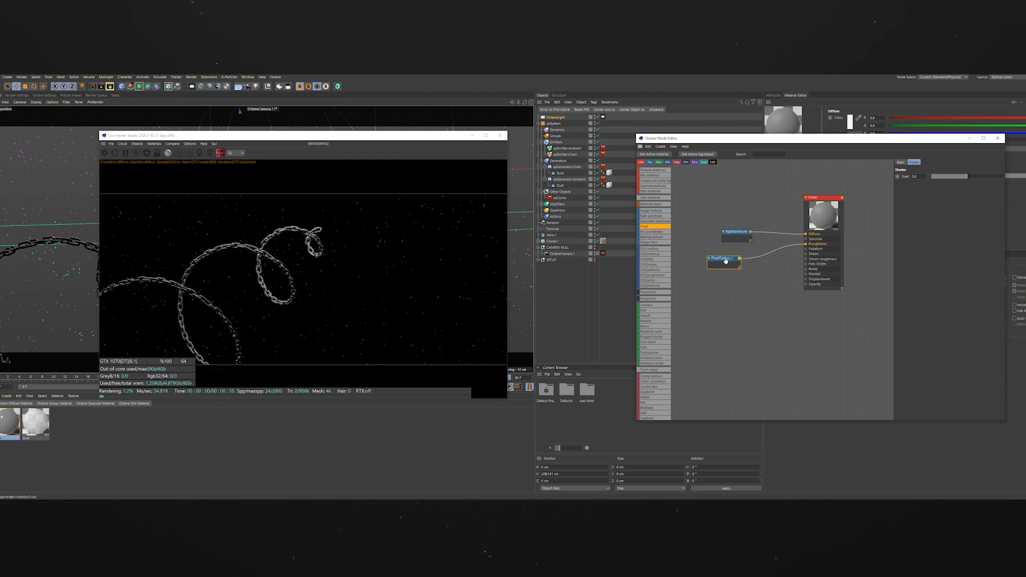
Step: Set the Chain material's Index to 1 and disconnect the Float texture from its Roughness
{"action": "left_click", "coordinate": [824, 238]}
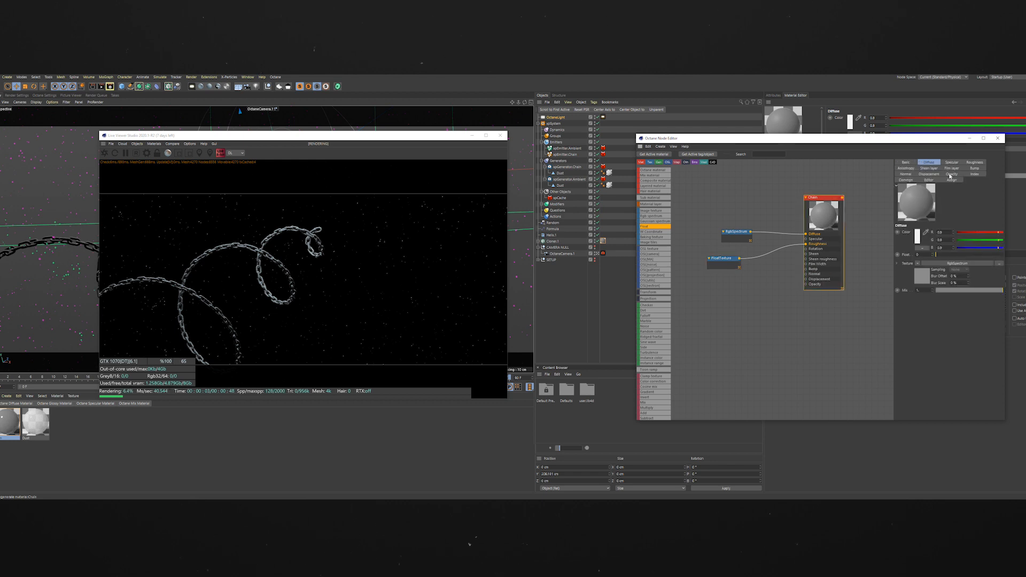
{"action": "left_click", "coordinate": [975, 174]}
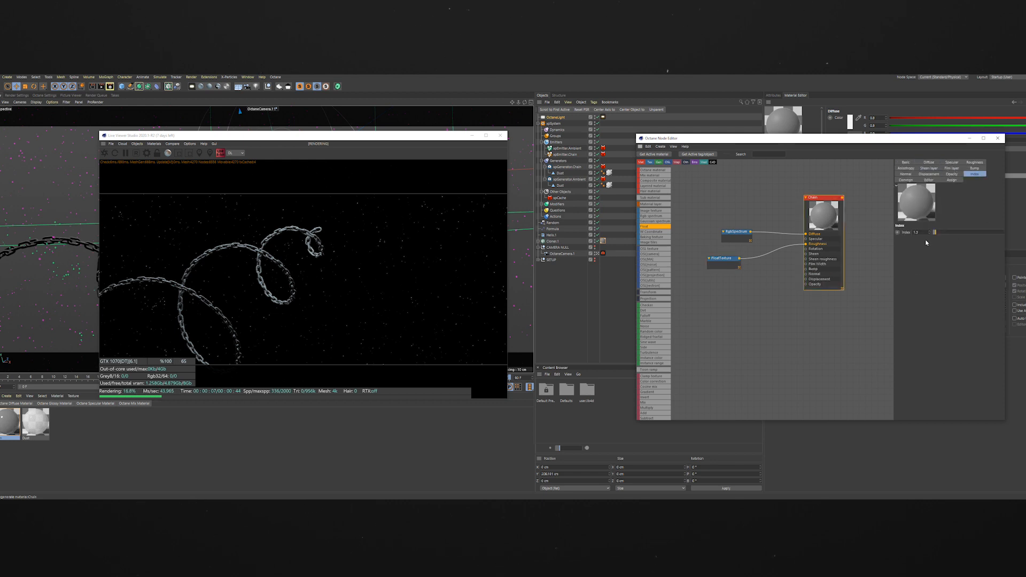
{"action": "key", "text": "BackSpace"}
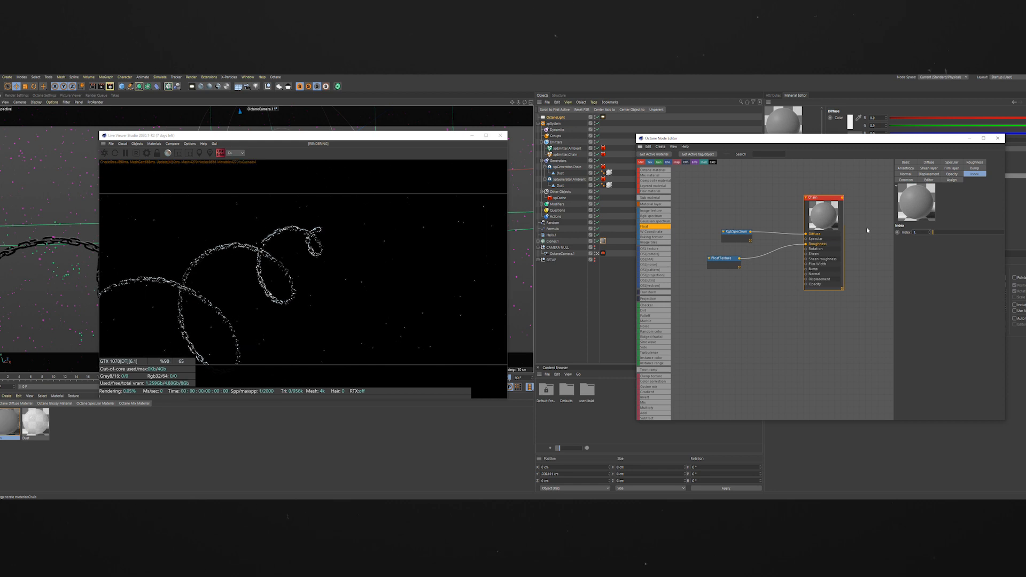
{"action": "left_click_drag", "start_coordinate": [739, 258], "coordinate": [793, 261]}
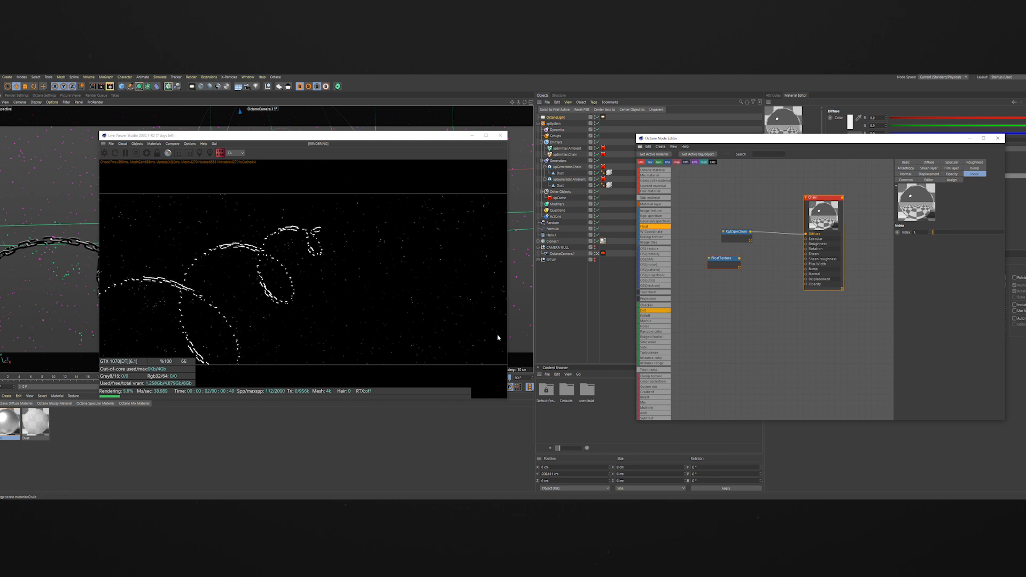
Step: Darken the RgbSpectrum colour that drives the Chain material's Diffuse to nearly black
{"action": "left_click", "coordinate": [737, 232]}
{"action": "left_click", "coordinate": [916, 186]}
{"action": "left_click_drag", "start_coordinate": [927, 195], "coordinate": [895, 195]}
{"action": "left_click", "coordinate": [903, 206]}
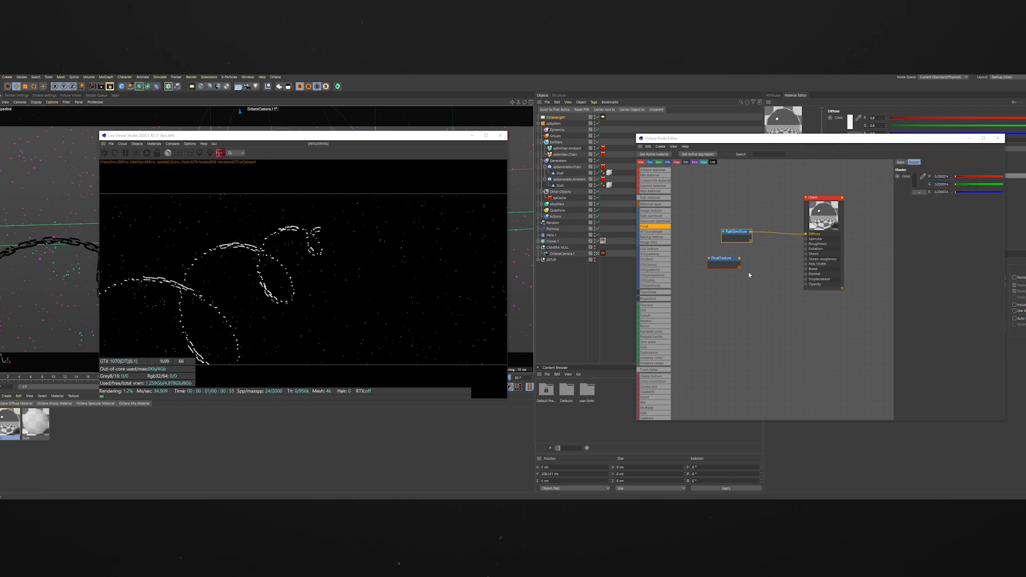
Step: Set the Chain material's Index to 5
{"action": "left_click", "coordinate": [823, 244]}
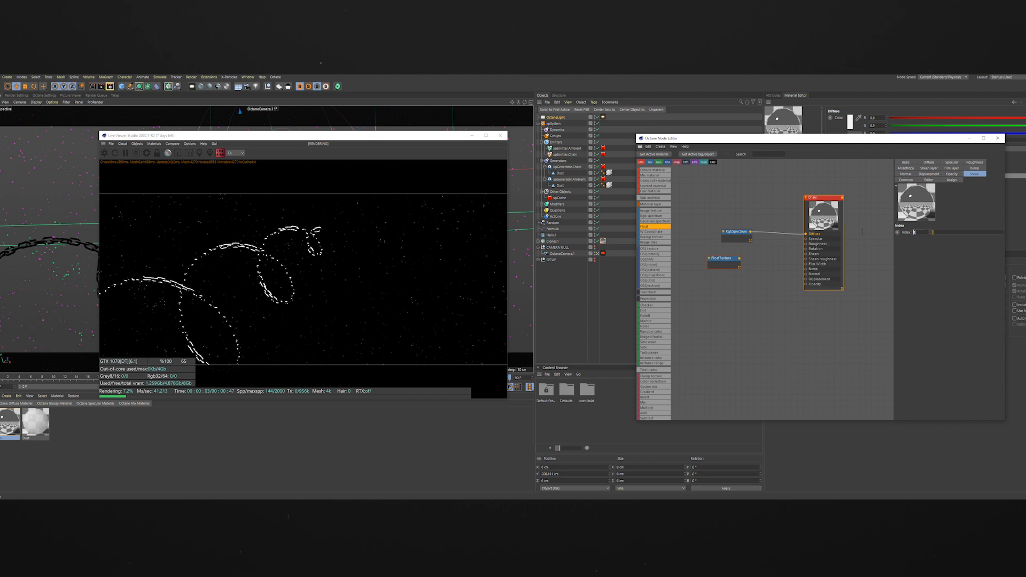
{"action": "type", "text": "3"}
{"action": "key", "text": "Return"}
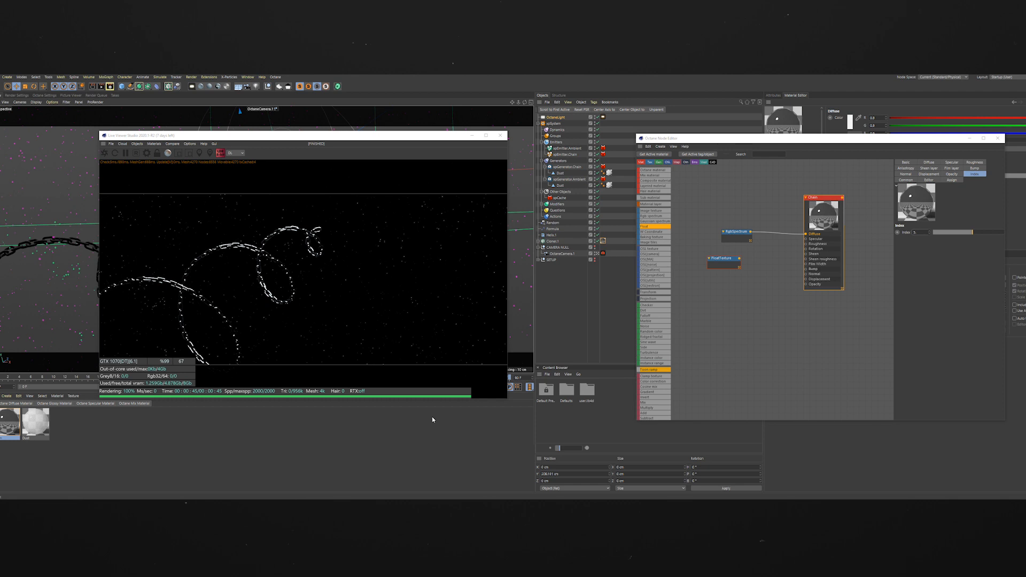
Step: Switch to the browser and look up the index of refraction for steel in the pixelandpoly.com IOR list
{"action": "key", "text": "alt+Tab"}
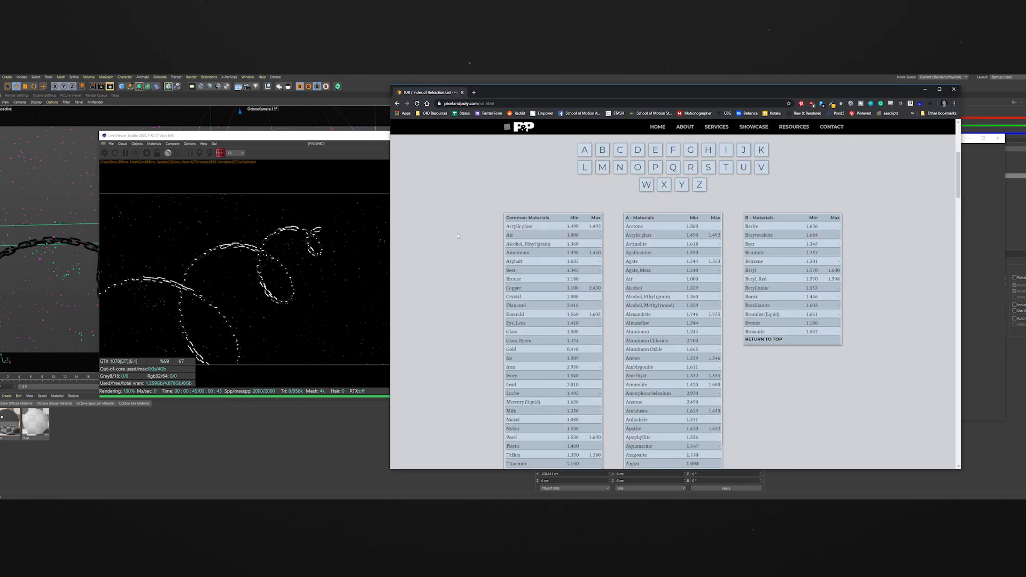
{"action": "scroll", "coordinate": [458, 235], "scroll_direction": "down", "scroll_amount": 4}
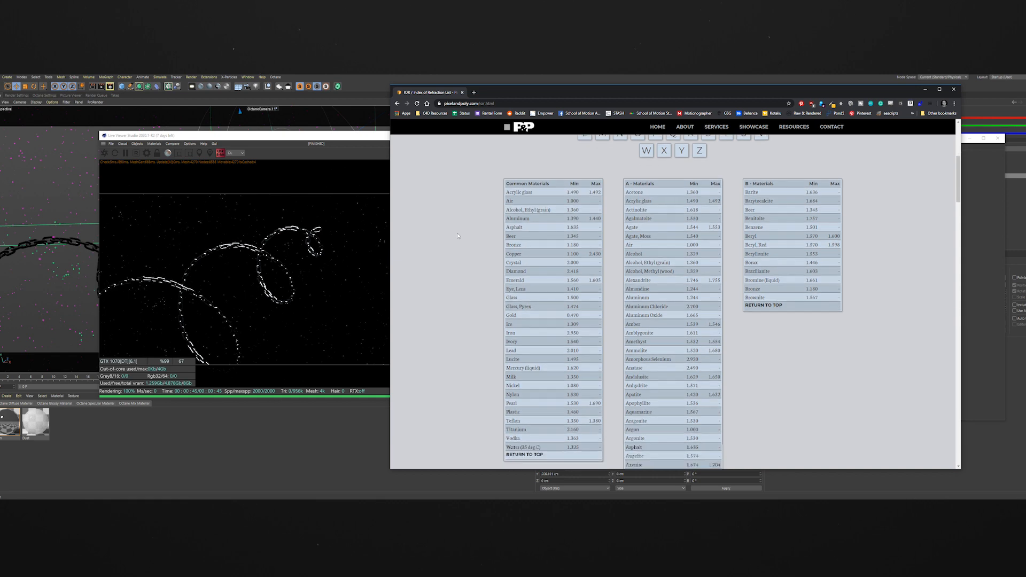
{"action": "scroll", "coordinate": [467, 233], "scroll_direction": "down", "scroll_amount": 1}
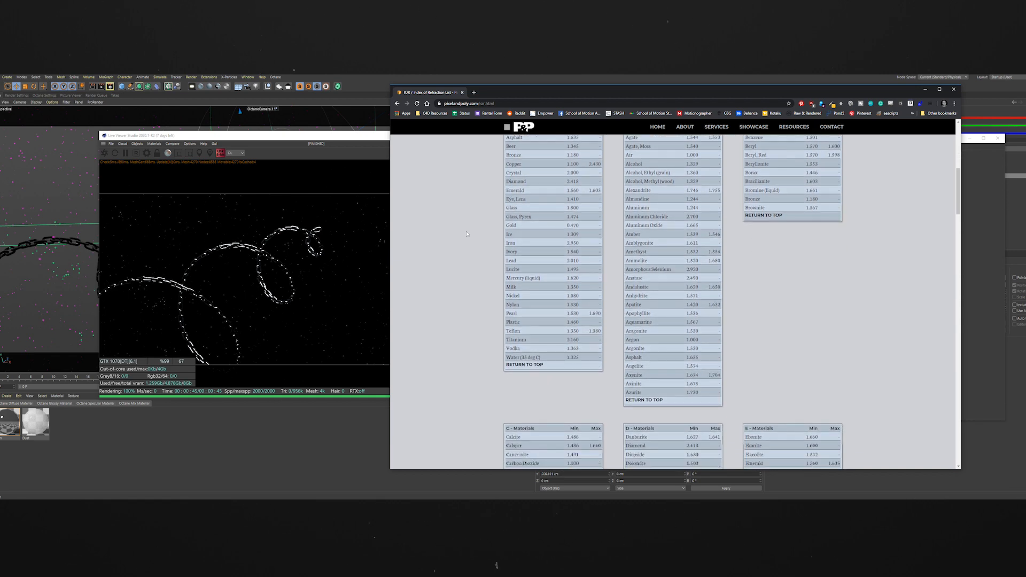
{"action": "scroll", "coordinate": [466, 234], "scroll_direction": "down", "scroll_amount": 5}
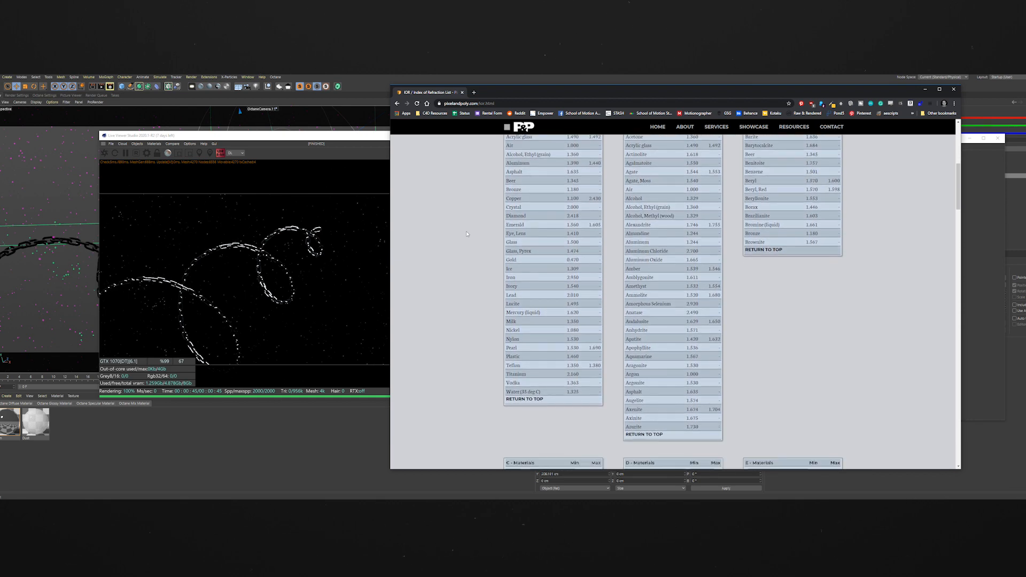
{"action": "scroll", "coordinate": [467, 234], "scroll_direction": "down", "scroll_amount": 20}
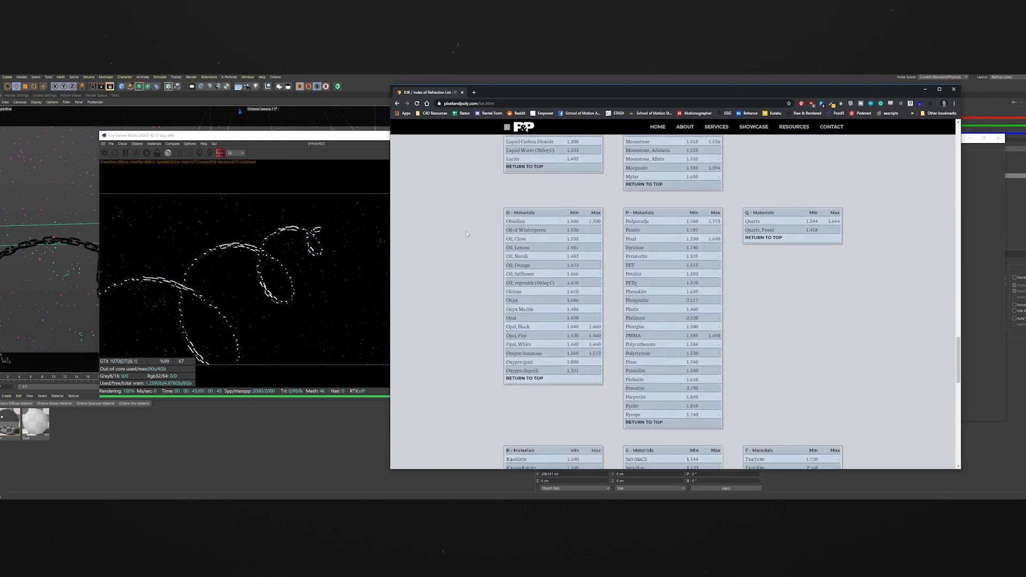
{"action": "scroll", "coordinate": [617, 371], "scroll_direction": "down", "scroll_amount": 3}
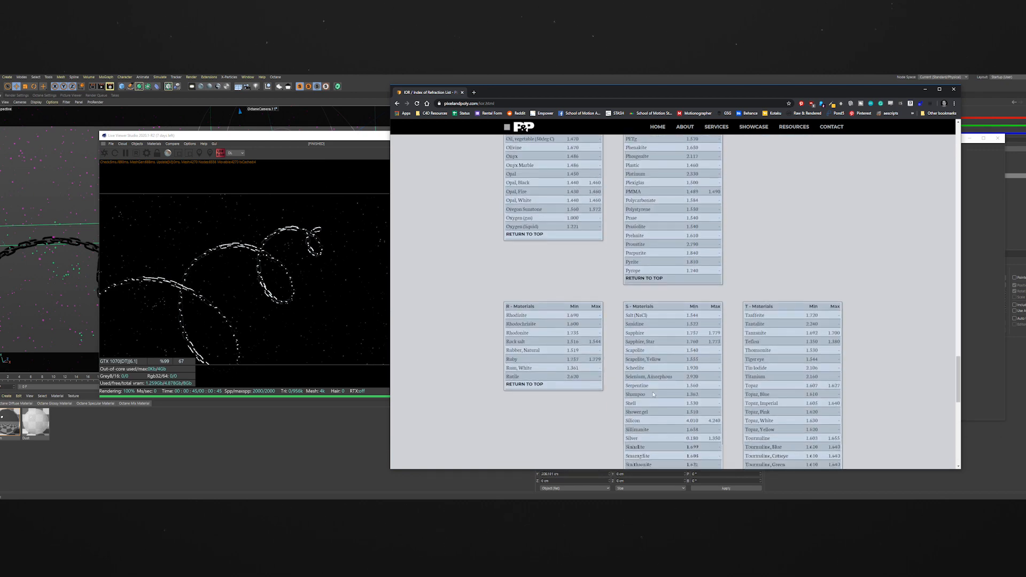
{"action": "scroll", "coordinate": [664, 376], "scroll_direction": "down", "scroll_amount": 2}
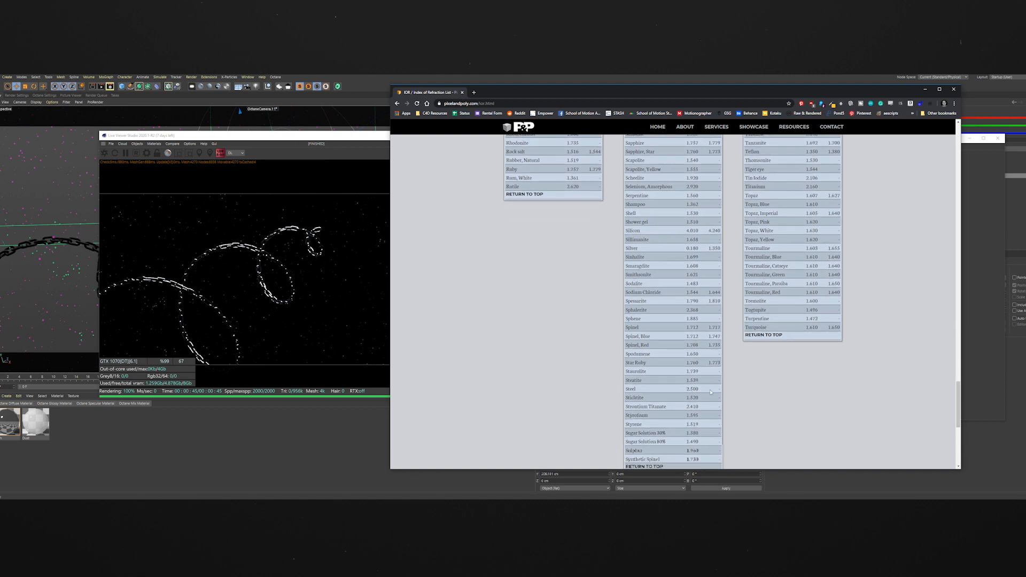
{"action": "left_click", "coordinate": [925, 89]}
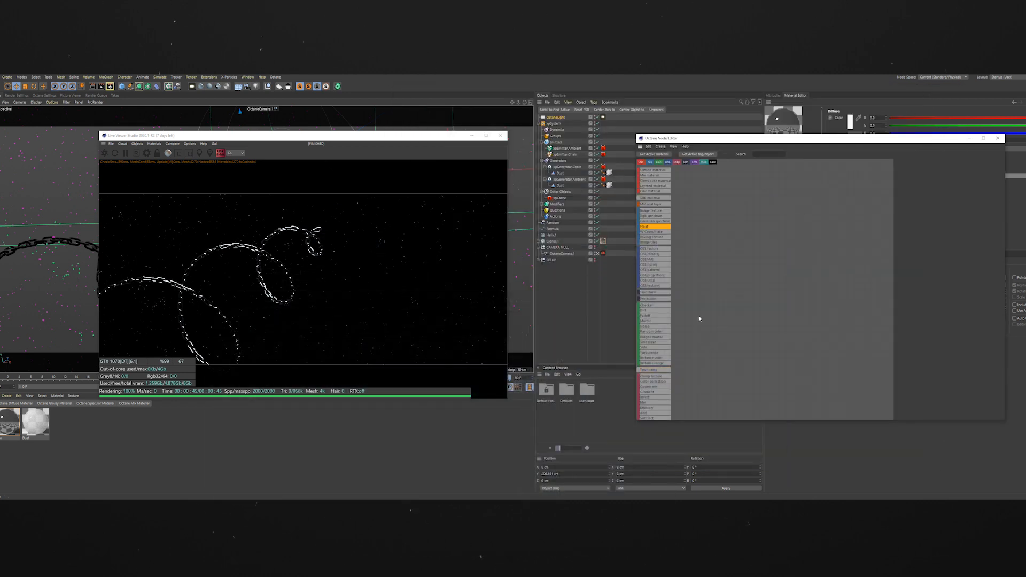
Step: Return to the Chain material in the Octane Node Editor and set its Index to 2.5
{"action": "left_click", "coordinate": [9, 423]}
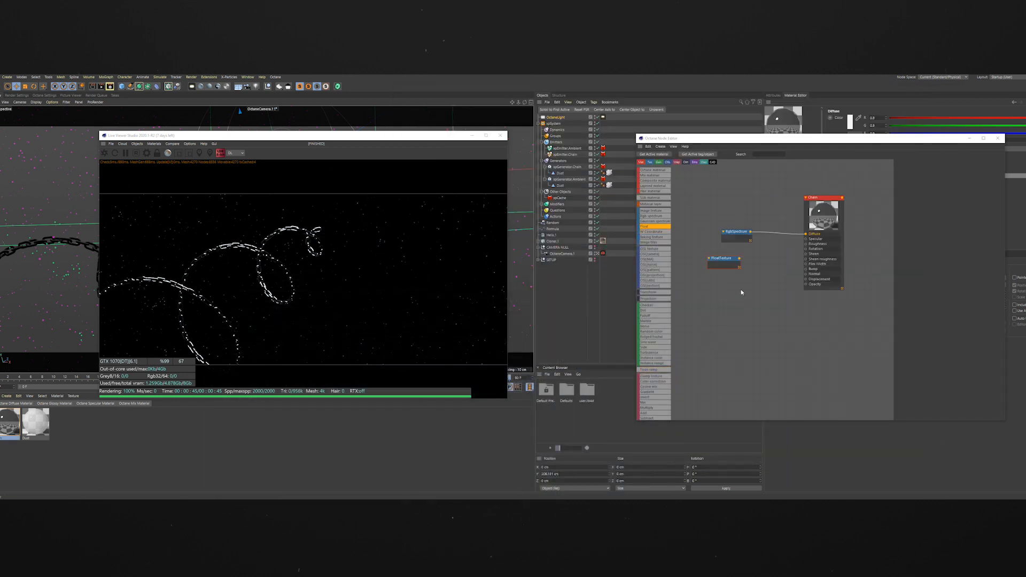
{"action": "left_click", "coordinate": [832, 253]}
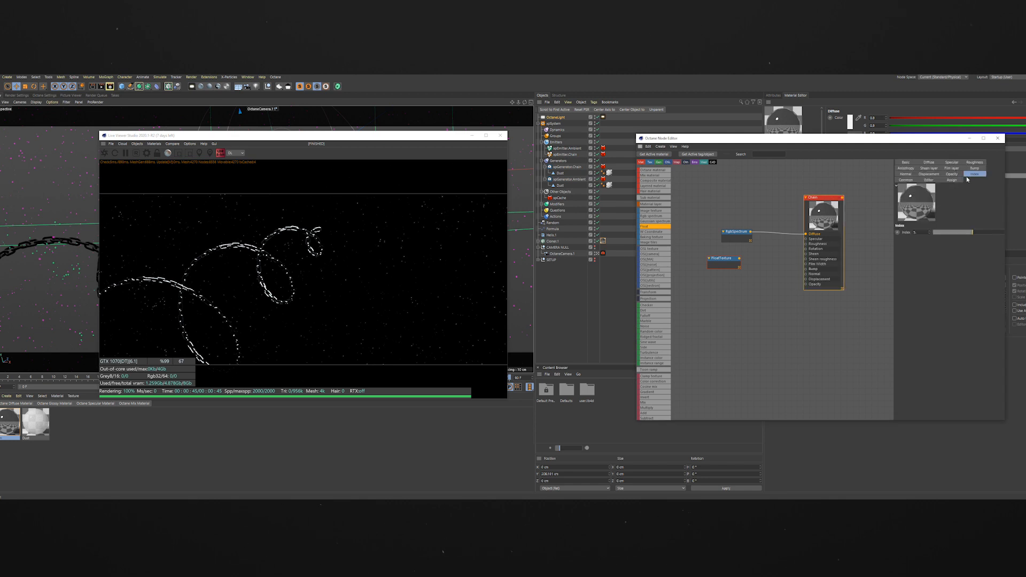
{"action": "type", "text": "2.5"}
{"action": "key", "text": "Return"}
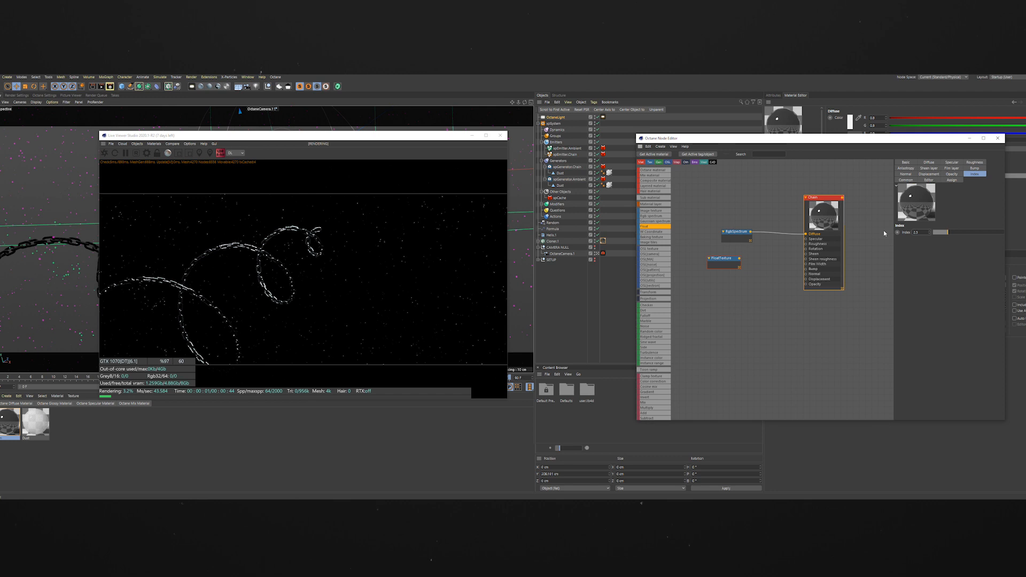
Step: Reconnect the Float texture to the Chain material's Roughness and set its value to 0.3 after trying 0.8
{"action": "left_click_drag", "start_coordinate": [739, 259], "coordinate": [806, 244]}
{"action": "left_click_drag", "start_coordinate": [722, 258], "coordinate": [734, 272]}
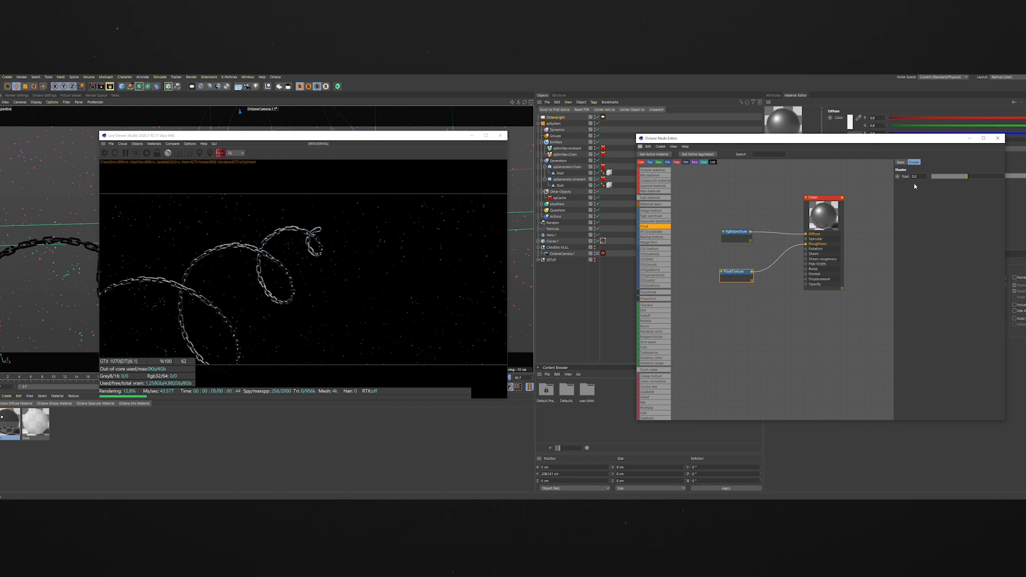
{"action": "left_click_drag", "start_coordinate": [919, 176], "coordinate": [891, 180]}
{"action": "type", "text": "0.8"}
{"action": "key", "text": "Return"}
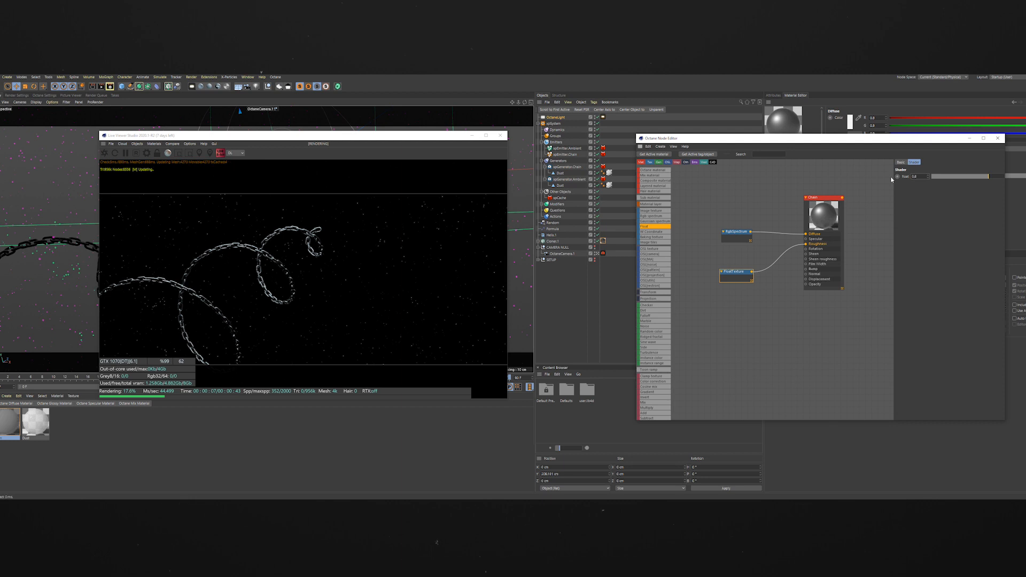
{"action": "left_click_drag", "start_coordinate": [964, 179], "coordinate": [953, 178]}
{"action": "double_click", "coordinate": [920, 177]}
{"action": "type", "text": "0.3"}
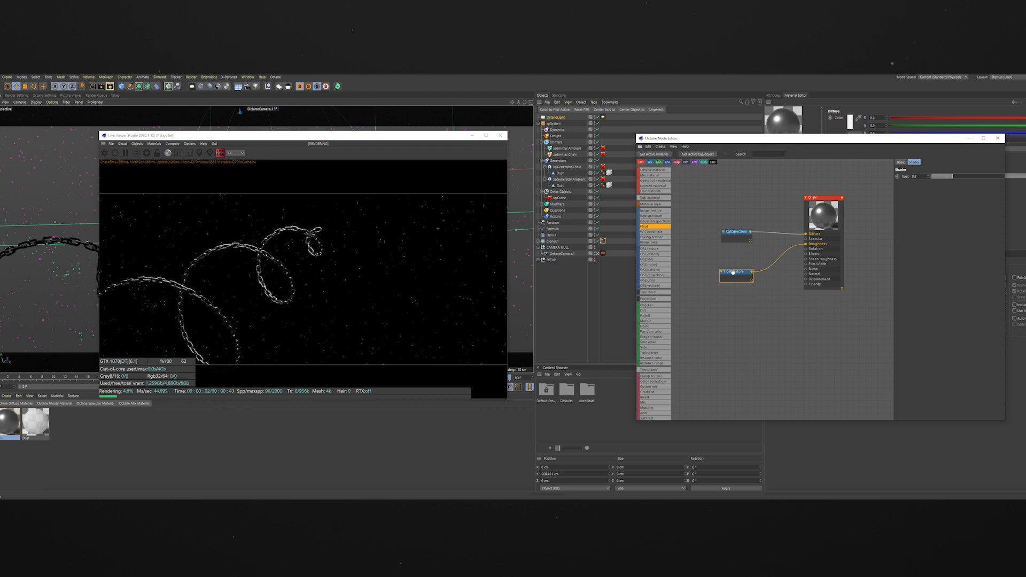
Step: Load 3DCollective_TexturePack01_Mask_0003_8K into a new ImageTexture node without copying it to the project, and connect it to the Chain material's Roughness
{"action": "left_click", "coordinate": [653, 211]}
{"action": "left_click", "coordinate": [716, 309]}
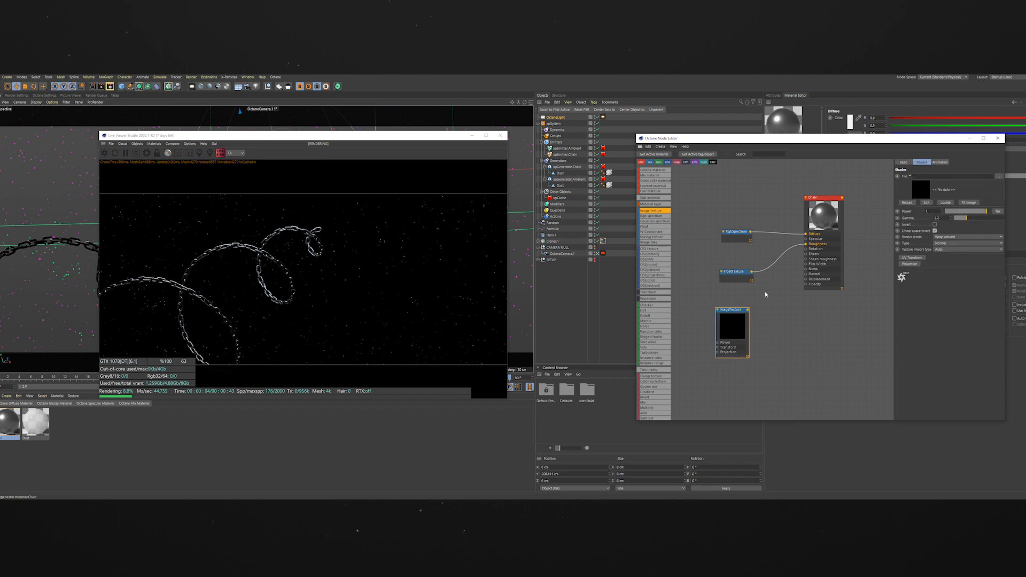
{"action": "left_click", "coordinate": [998, 177]}
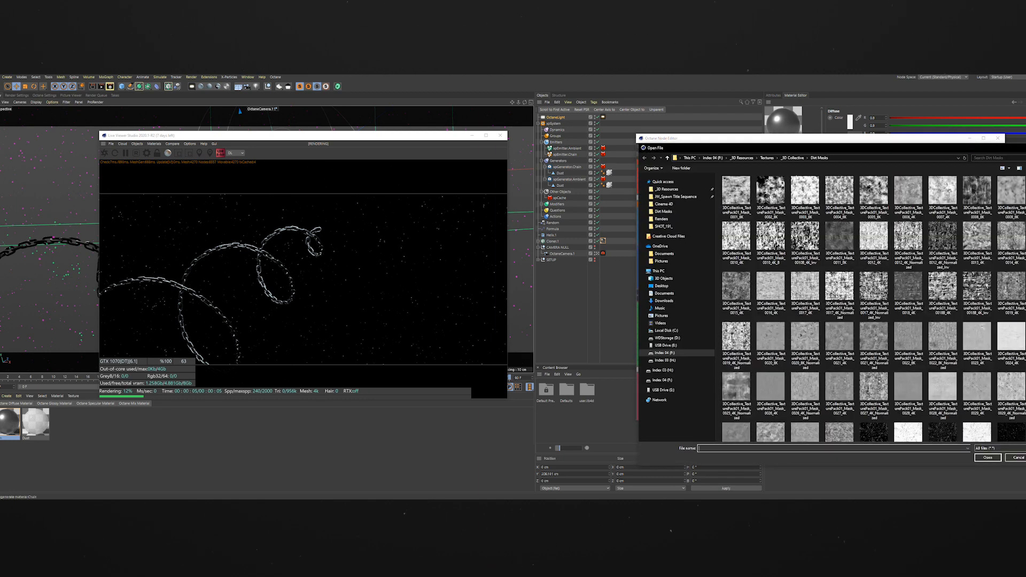
{"action": "left_click_drag", "start_coordinate": [863, 149], "coordinate": [715, 118]}
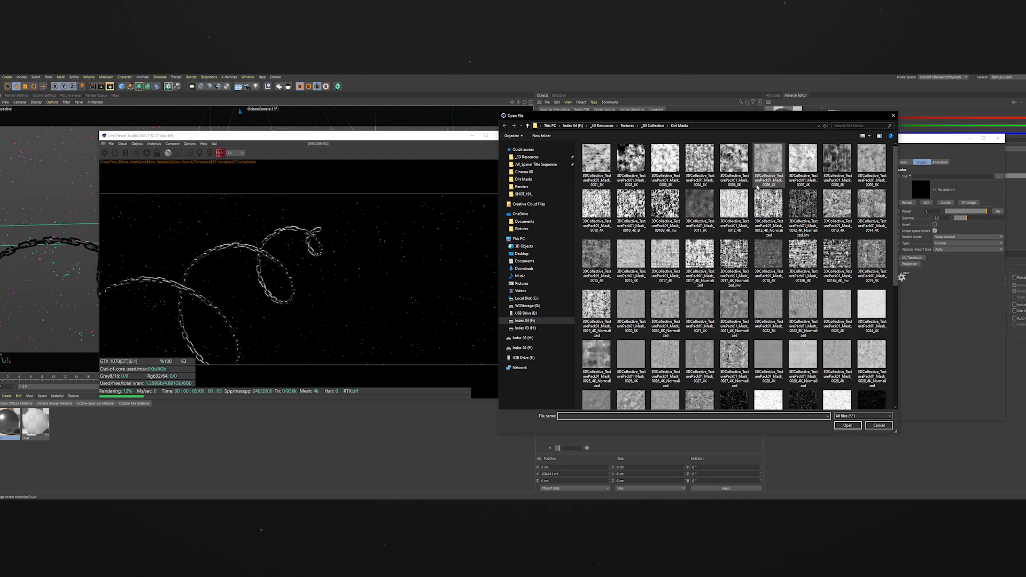
{"action": "left_click", "coordinate": [666, 160]}
{"action": "key", "text": "Tab"}
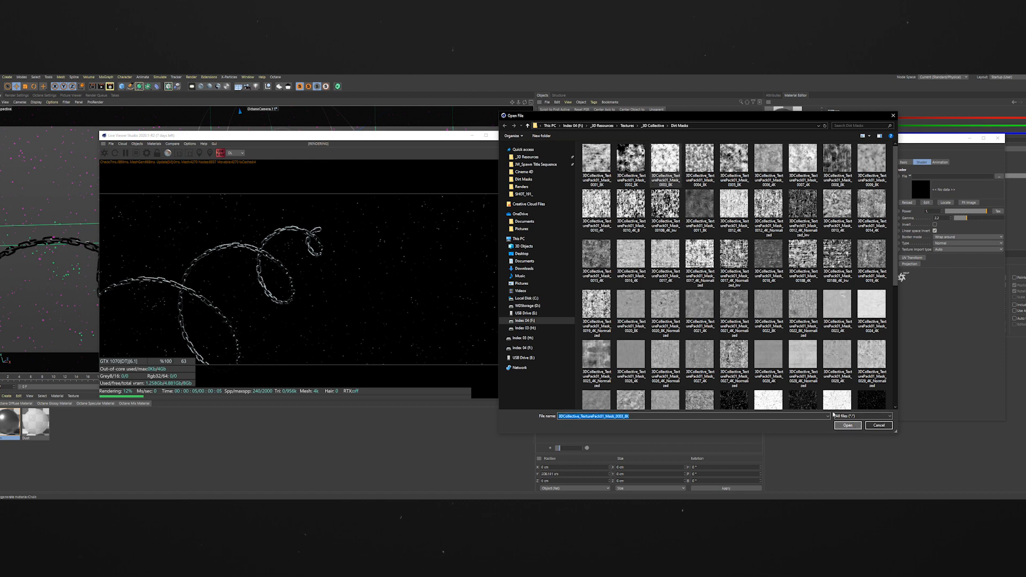
{"action": "left_click", "coordinate": [848, 425]}
{"action": "left_click", "coordinate": [559, 314]}
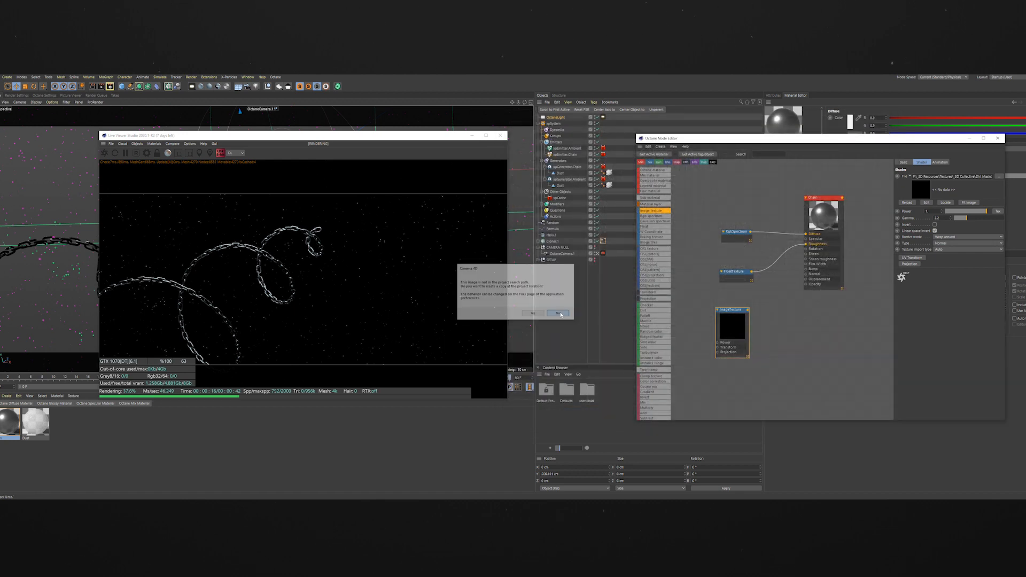
{"action": "left_click_drag", "start_coordinate": [791, 281], "coordinate": [806, 246]}
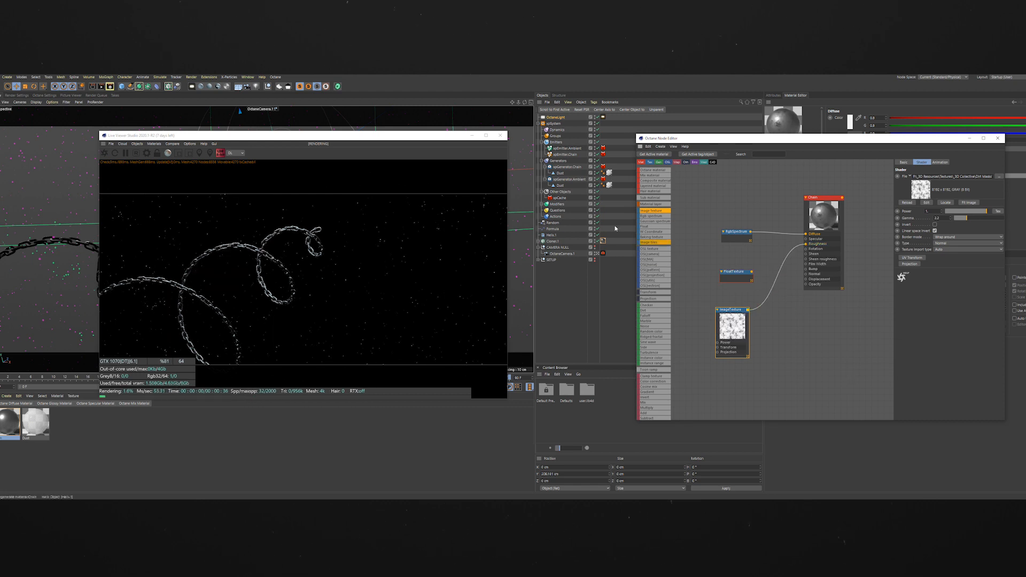
Step: Leave the Octane camera view and examine the roughness texture on the chain links up close in the Live Viewer
{"action": "left_click", "coordinate": [598, 254]}
{"action": "left_click_drag", "start_coordinate": [428, 230], "coordinate": [732, 146], "text": "alt"}
{"action": "left_click_drag", "start_coordinate": [227, 284], "coordinate": [302, 128], "text": "alt"}
{"action": "right_click_drag", "start_coordinate": [301, 127], "coordinate": [263, 290], "text": "alt"}
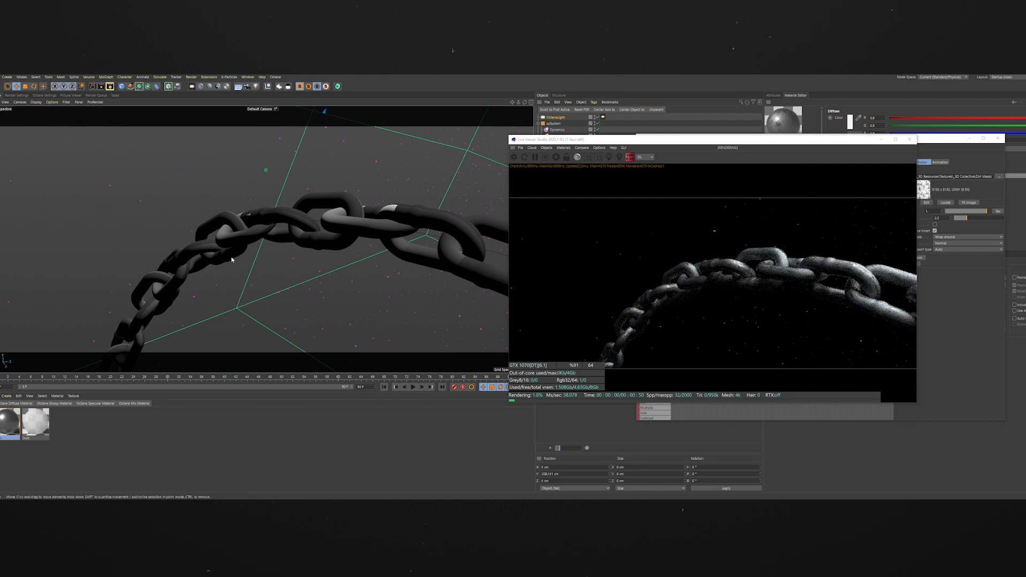
{"action": "scroll", "coordinate": [290, 206], "scroll_direction": "up", "scroll_amount": 5}
{"action": "left_click_drag", "start_coordinate": [293, 218], "coordinate": [395, 226], "text": "alt"}
{"action": "left_click_drag", "start_coordinate": [717, 145], "coordinate": [320, 141]}
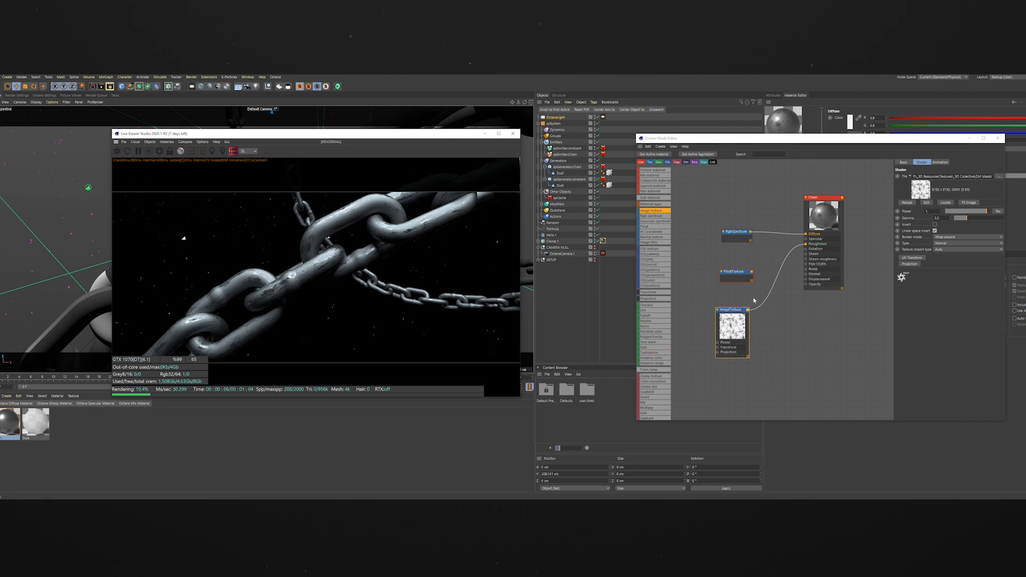
Step: Delete the disconnected Float texture node and move the ImageTexture node up into its place
{"action": "right_click", "coordinate": [738, 277]}
{"action": "mouse_move", "coordinate": [755, 307]}
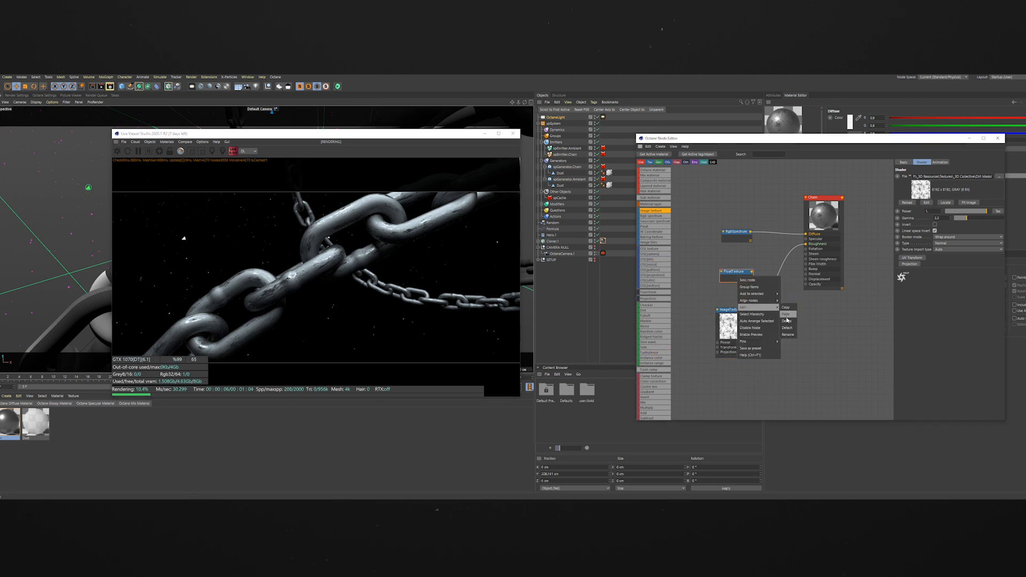
{"action": "left_click", "coordinate": [787, 320]}
{"action": "left_click_drag", "start_coordinate": [729, 331], "coordinate": [732, 298]}
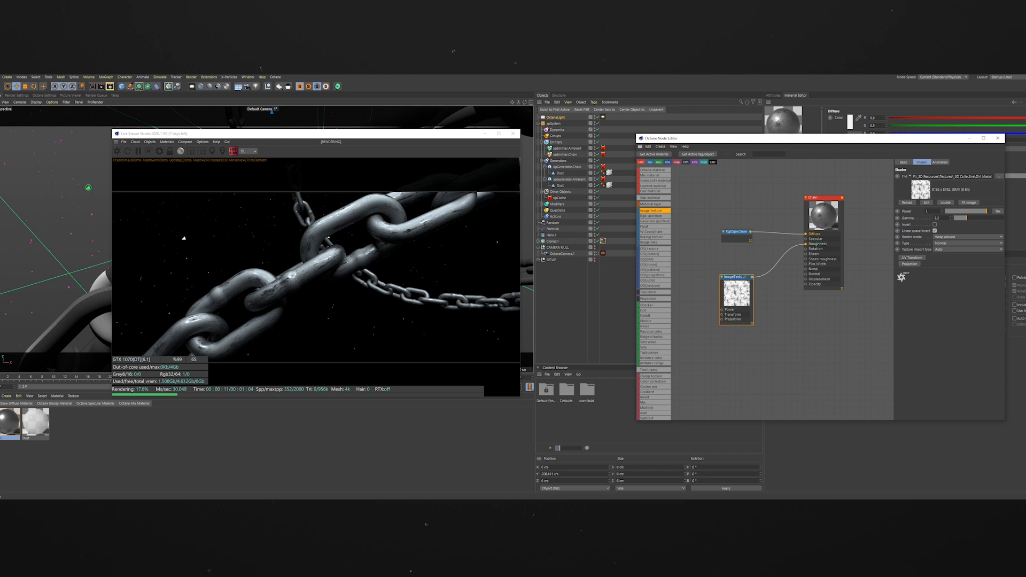
Step: Solo the roughness ImageTexture node in the Live Viewer and add a UV Transform node to it
{"action": "right_click", "coordinate": [741, 295]}
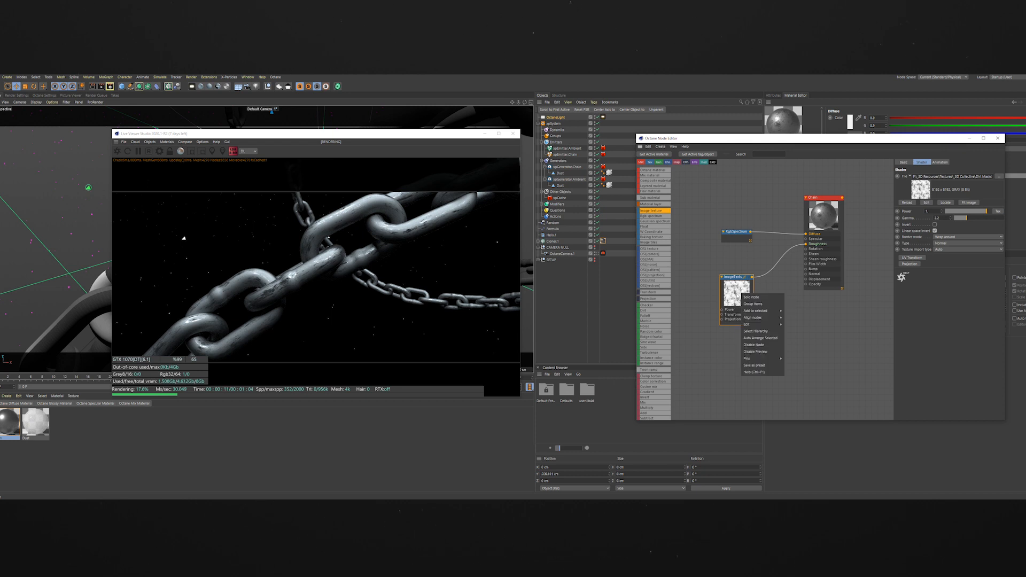
{"action": "left_click", "coordinate": [749, 298]}
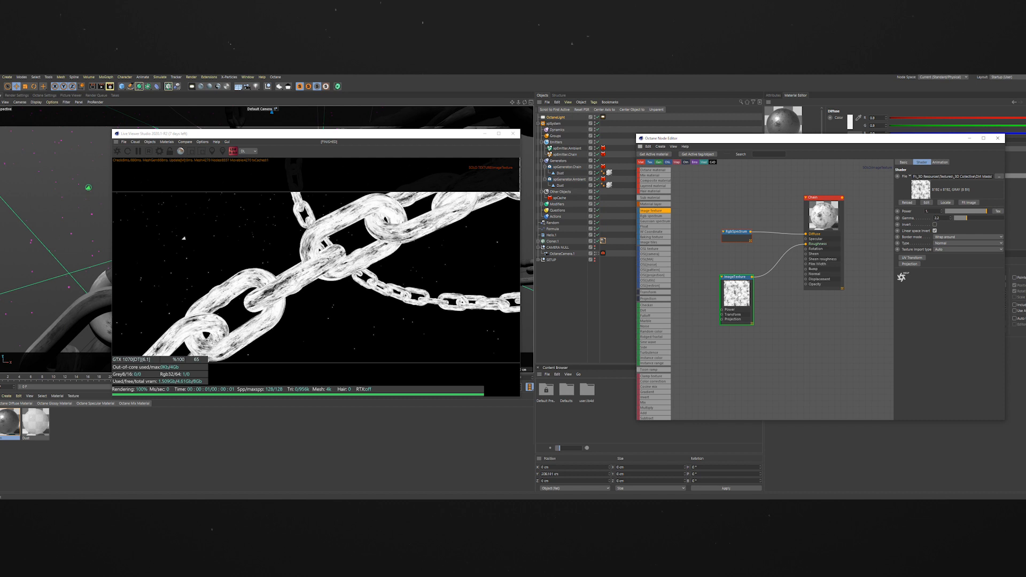
{"action": "left_click_drag", "start_coordinate": [741, 291], "coordinate": [742, 287]}
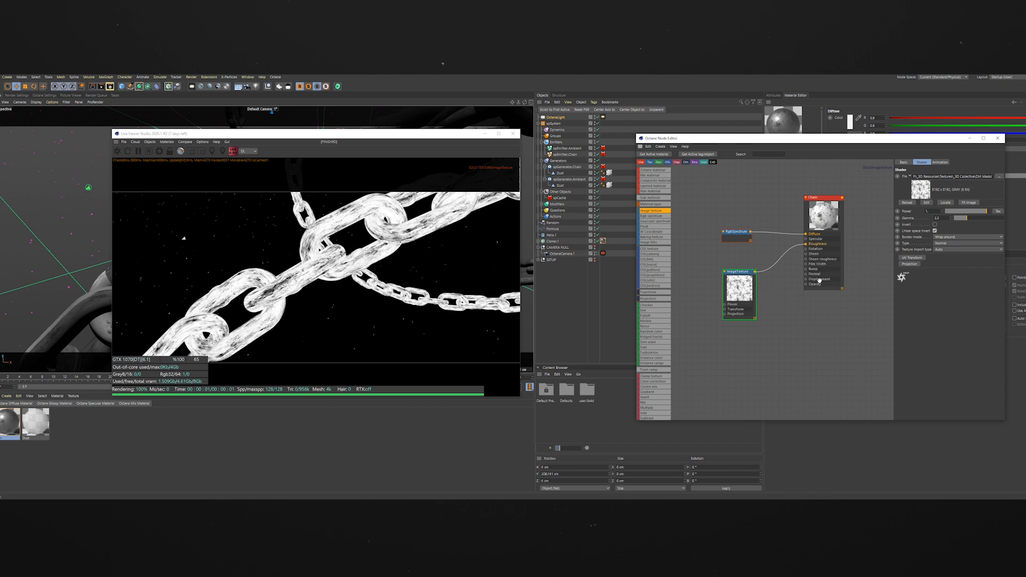
{"action": "left_click", "coordinate": [919, 259]}
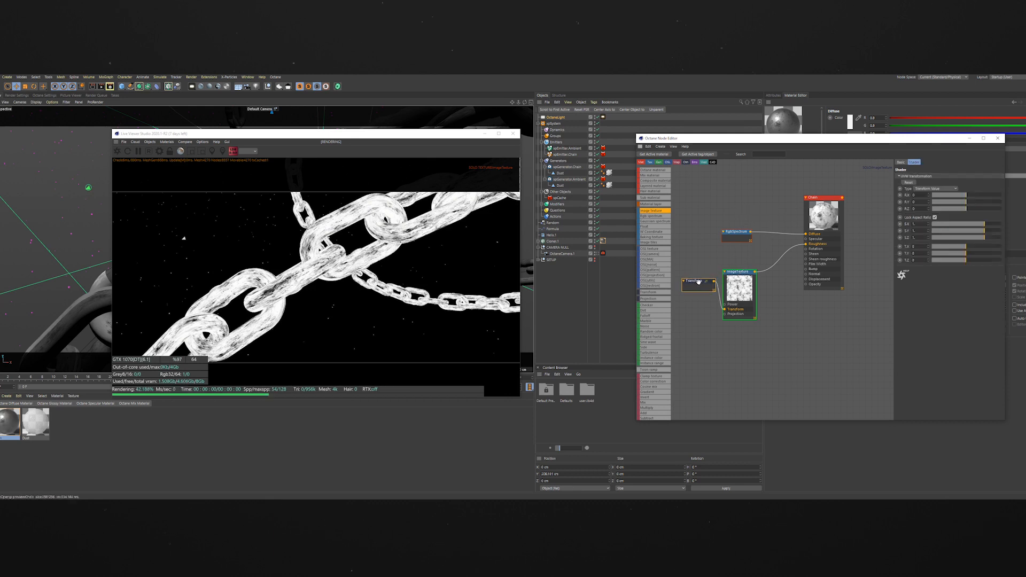
{"action": "left_click", "coordinate": [695, 281]}
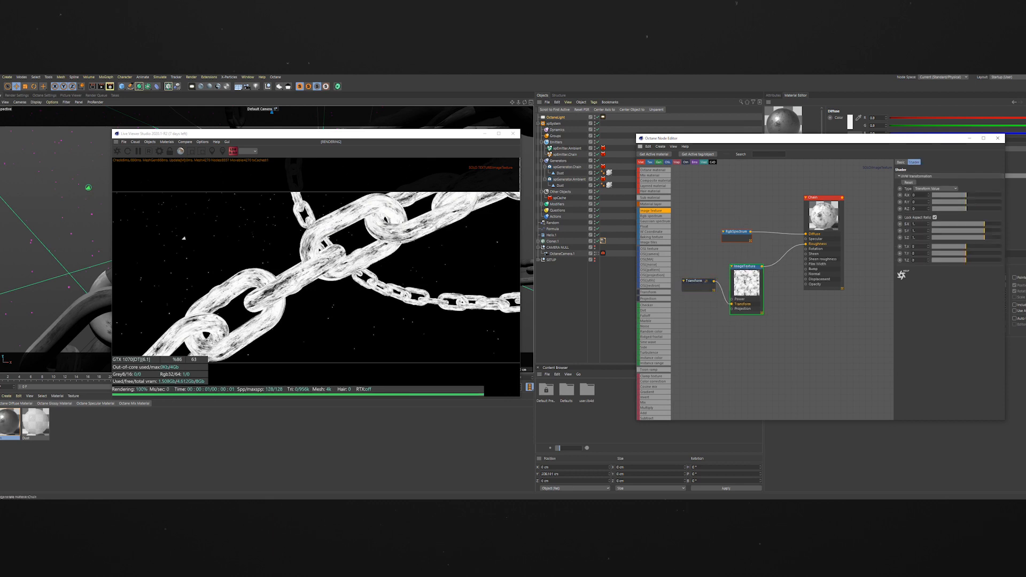
Step: Set the Transform's Y scale to 0.5 with the aspect ratio unlocked, relock it and scale the texture up proportionally to about 7.2 in X
{"action": "left_click", "coordinate": [935, 218]}
{"action": "left_click_drag", "start_coordinate": [918, 231], "coordinate": [879, 233]}
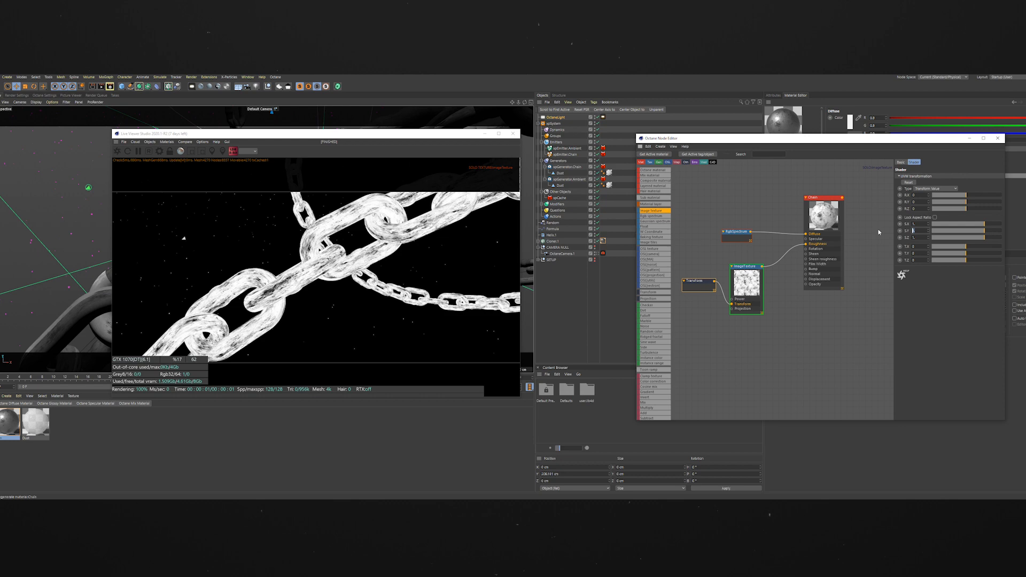
{"action": "type", "text": "0.5"}
{"action": "key", "text": "Return"}
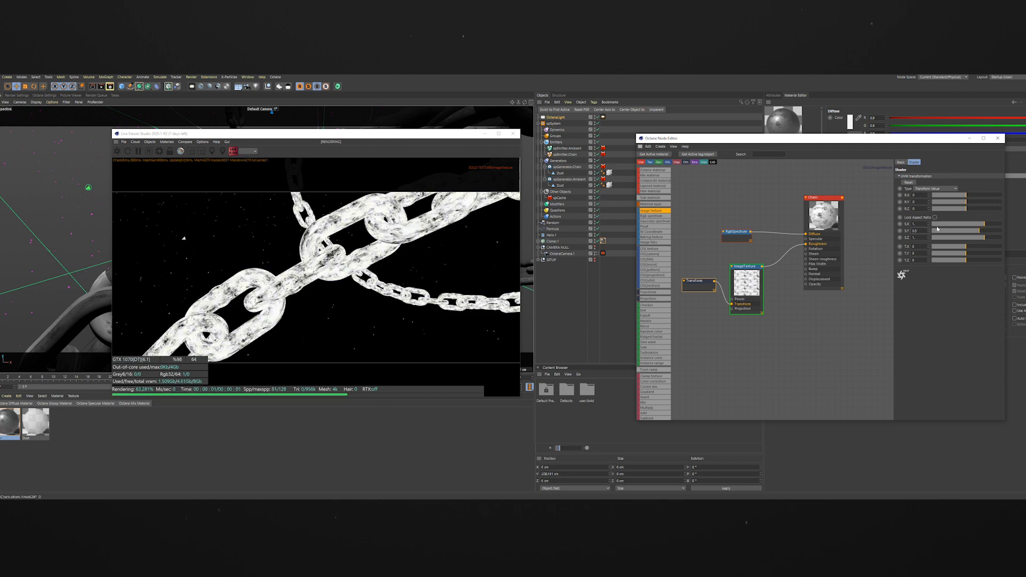
{"action": "left_click", "coordinate": [935, 217]}
{"action": "left_click_drag", "start_coordinate": [984, 224], "coordinate": [1002, 221]}
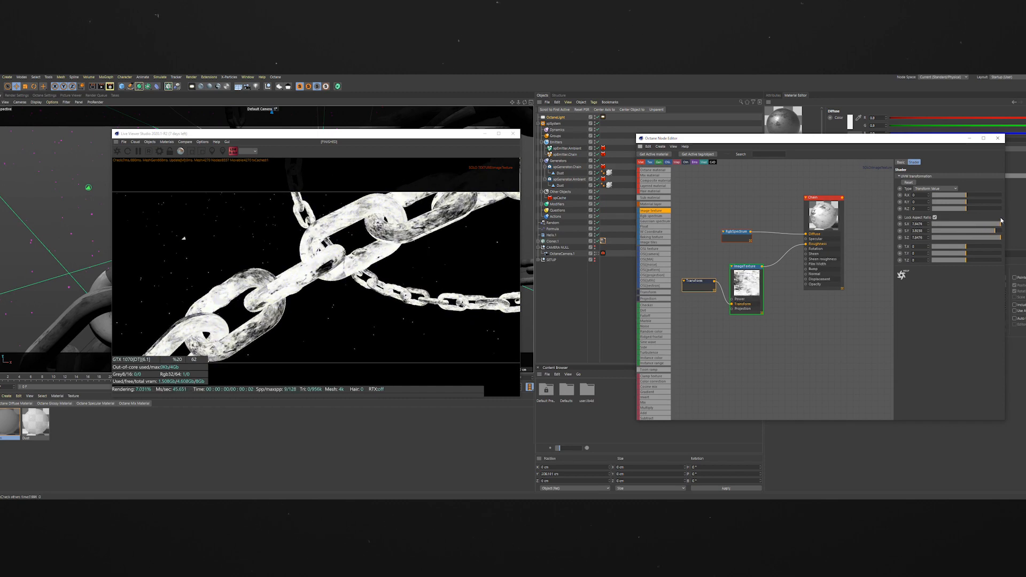
Step: Check the soloed texture from another angle of the chain and reduce the Transform's locked scale to about 2.2 in X
{"action": "left_click_drag", "start_coordinate": [352, 134], "coordinate": [613, 167]}
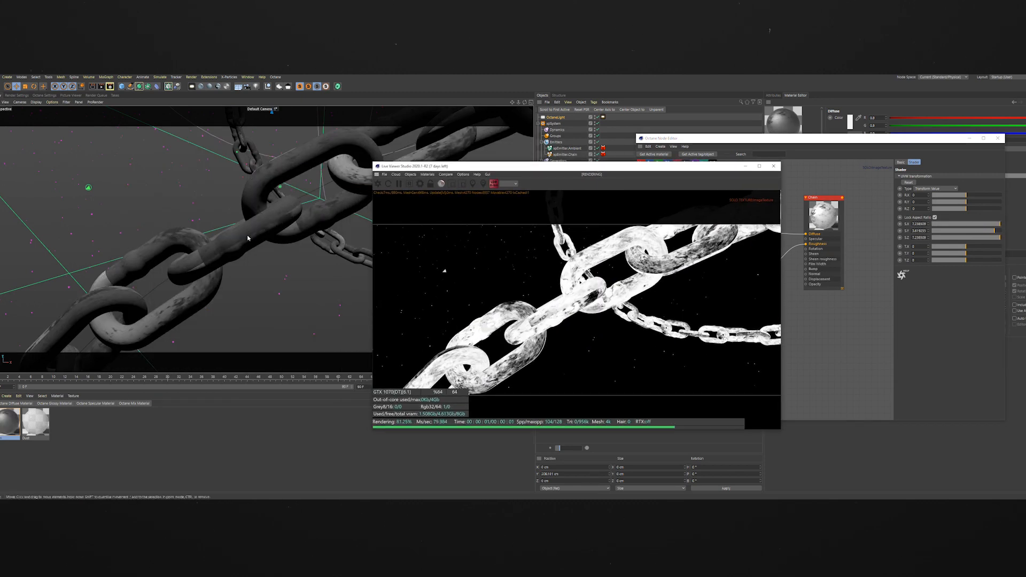
{"action": "left_click_drag", "start_coordinate": [328, 233], "coordinate": [316, 183], "text": "alt"}
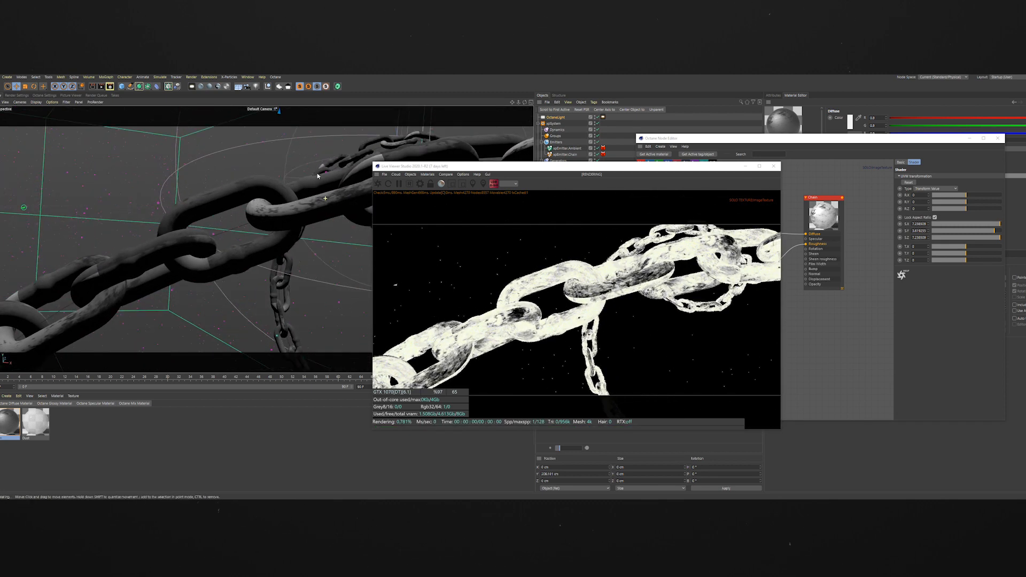
{"action": "left_click_drag", "start_coordinate": [561, 166], "coordinate": [364, 149]}
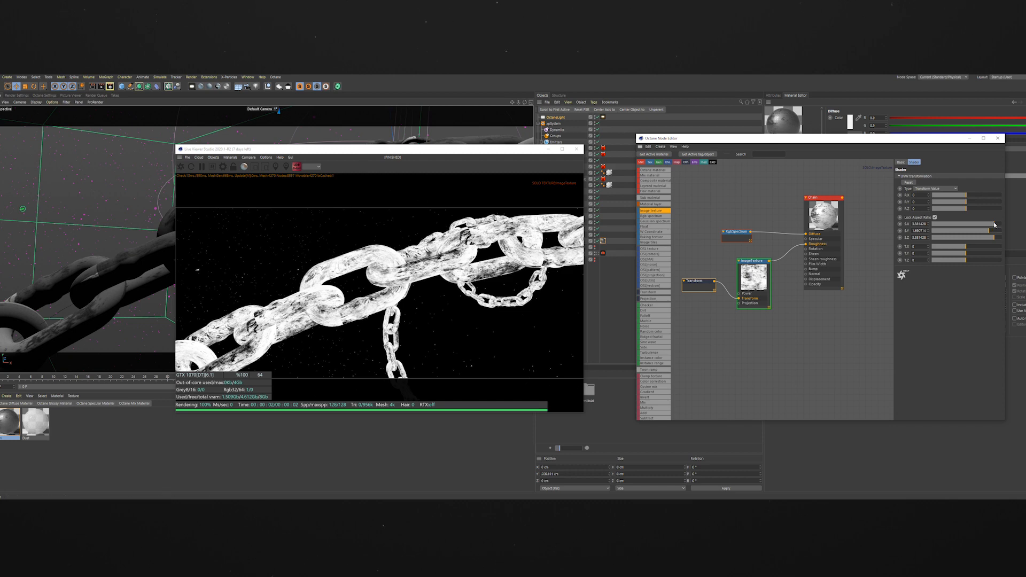
{"action": "left_click_drag", "start_coordinate": [994, 225], "coordinate": [990, 225]}
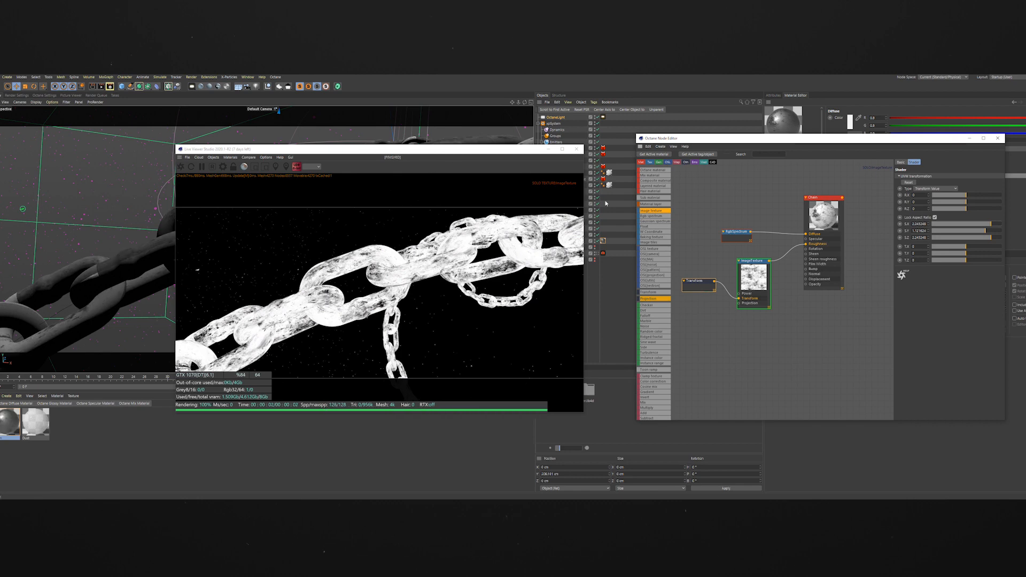
Step: End the ImageTexture solo, compare the chain through the Octane camera, and return to the close-up view
{"action": "right_click", "coordinate": [762, 268]}
{"action": "left_click", "coordinate": [774, 274]}
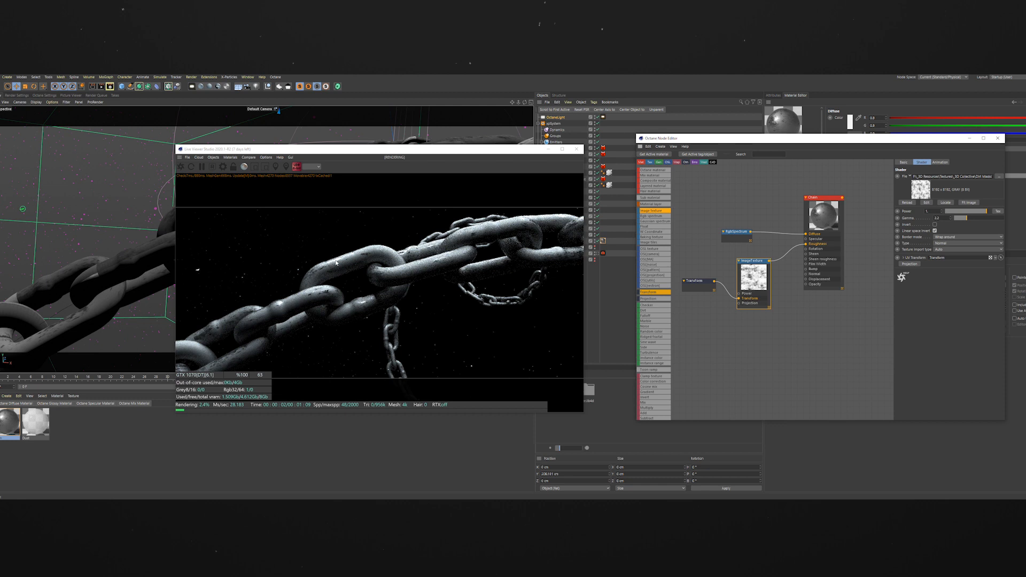
{"action": "left_click", "coordinate": [599, 255]}
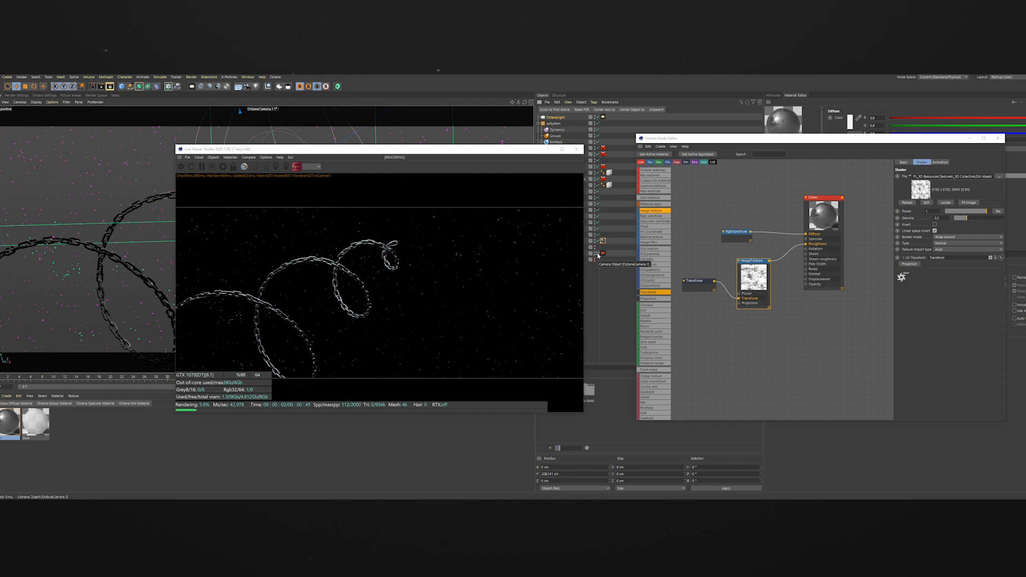
{"action": "left_click", "coordinate": [598, 255]}
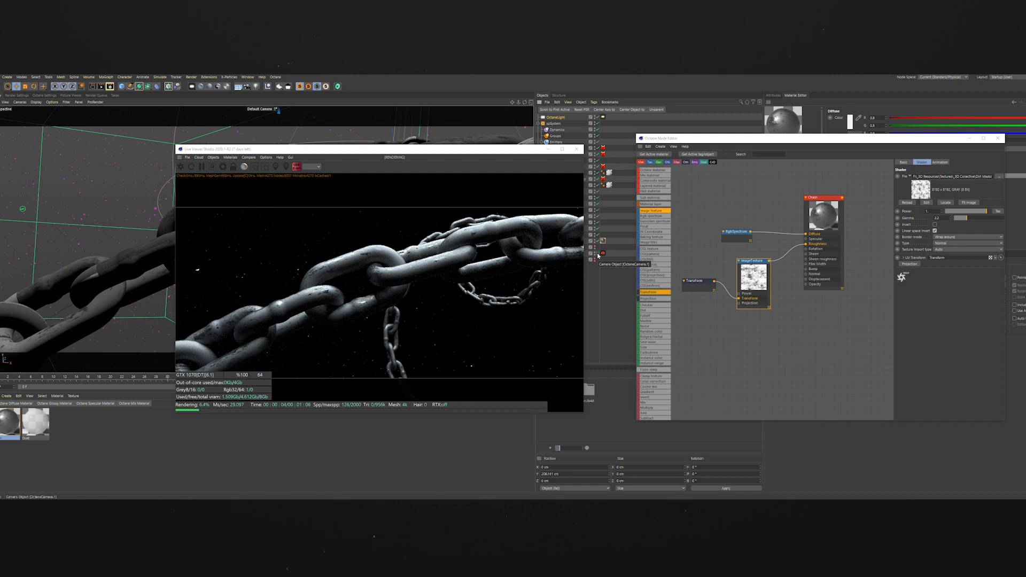
Step: Rearrange the Chain material's nodes and set the RgbSpectrum diffuse colour's brightness to 32% after trying 40%
{"action": "left_click_drag", "start_coordinate": [756, 279], "coordinate": [757, 273]}
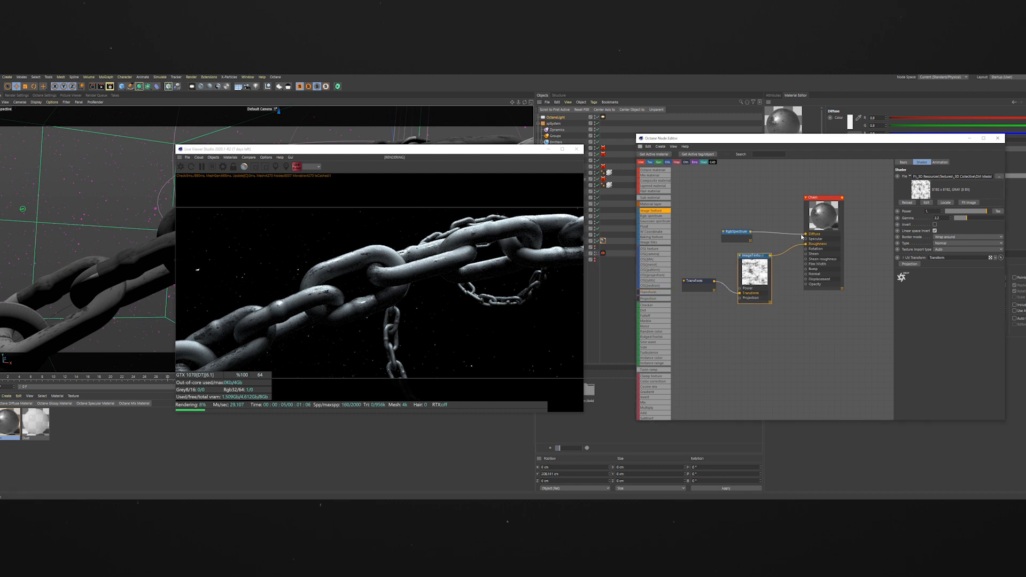
{"action": "left_click_drag", "start_coordinate": [828, 223], "coordinate": [837, 206]}
{"action": "left_click_drag", "start_coordinate": [737, 235], "coordinate": [737, 225]}
{"action": "left_click", "coordinate": [736, 224]}
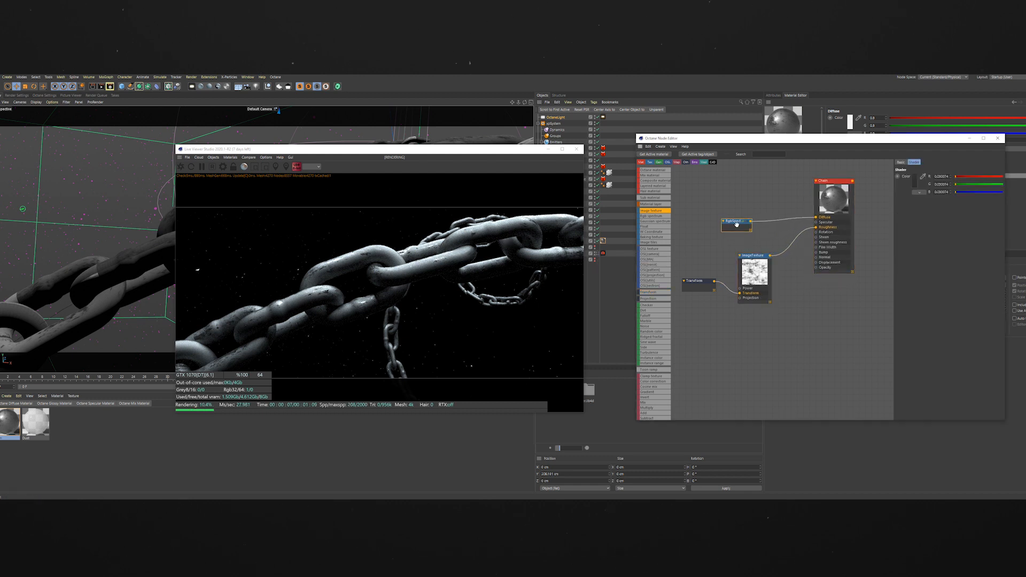
{"action": "left_click", "coordinate": [915, 180]}
{"action": "left_click", "coordinate": [917, 195]}
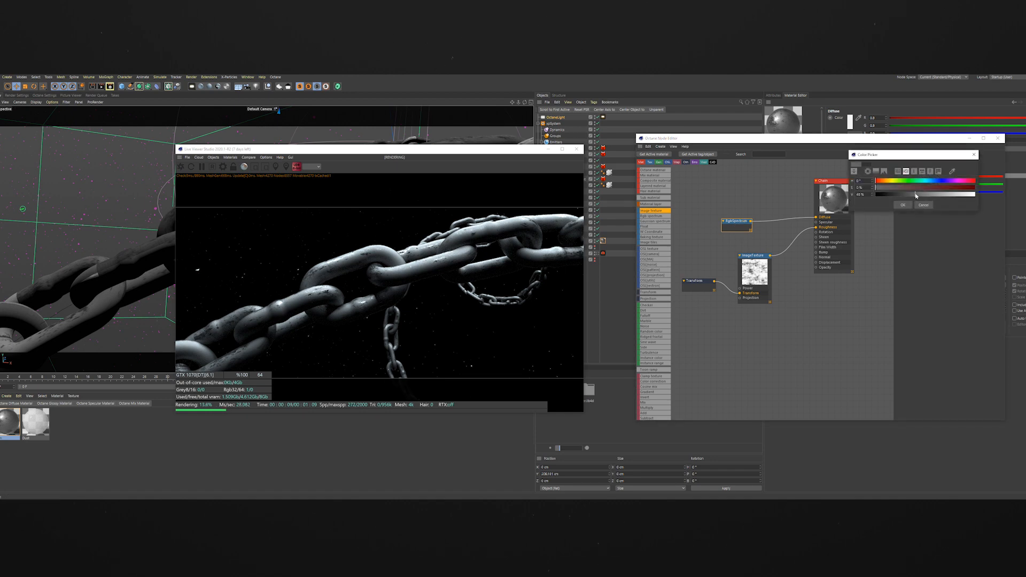
{"action": "left_click", "coordinate": [904, 206]}
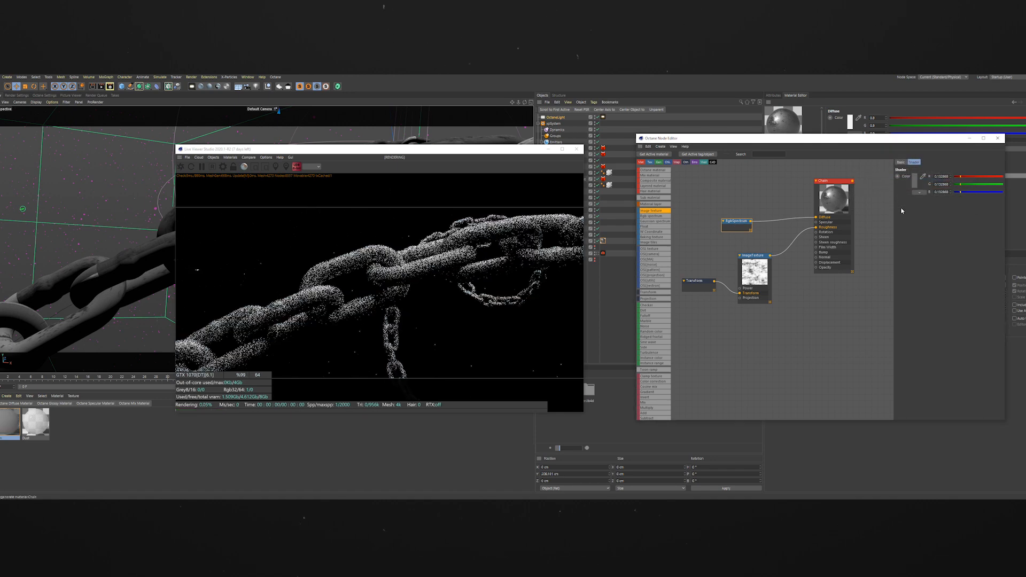
{"action": "left_click", "coordinate": [916, 183]}
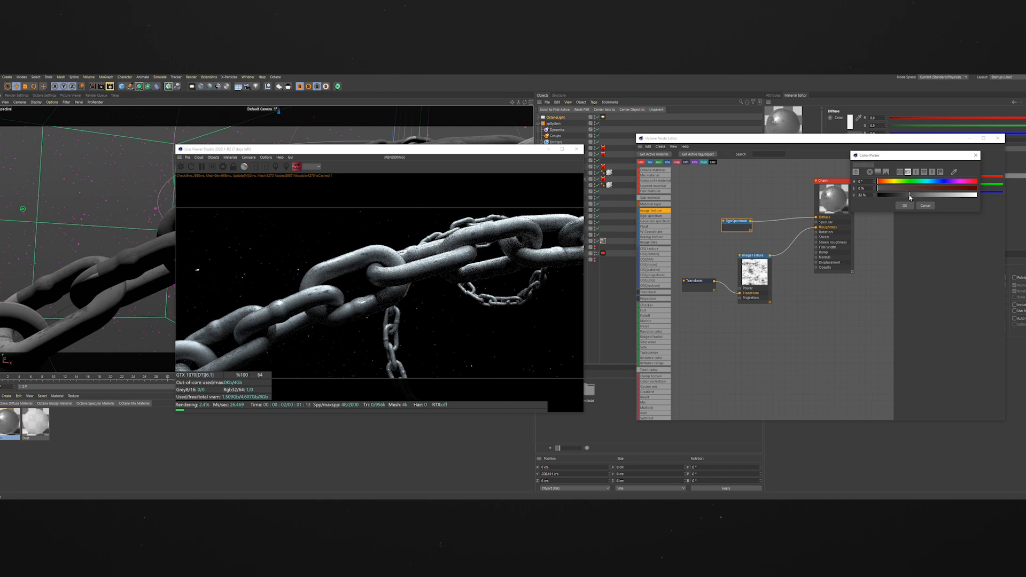
{"action": "left_click", "coordinate": [905, 206]}
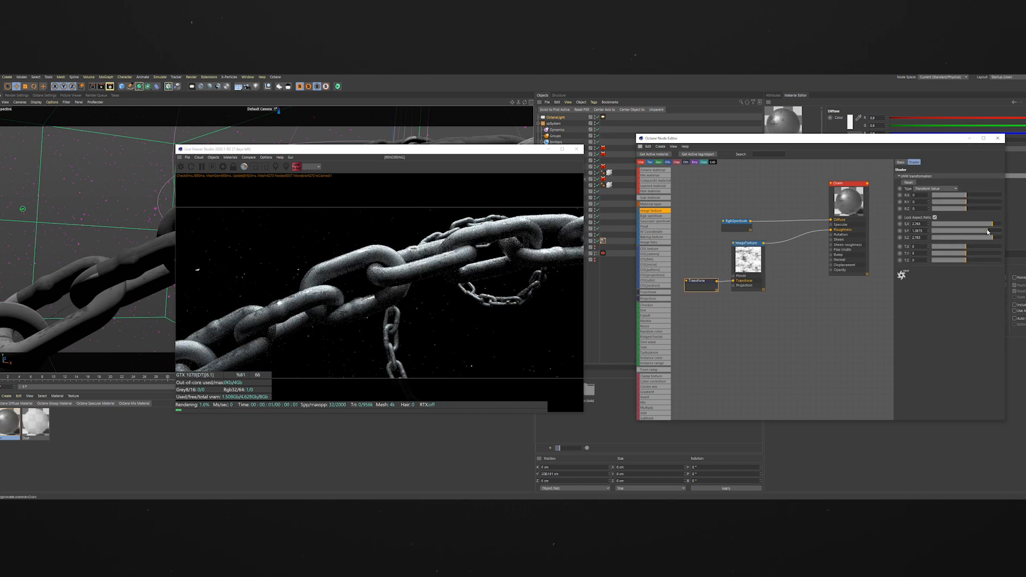
Step: Readjust the Transform's locked scale to about 7.6 in X and 3.8 in Y while soloing the ImageTexture, then end the solo
{"action": "left_click_drag", "start_coordinate": [989, 231], "coordinate": [979, 232]}
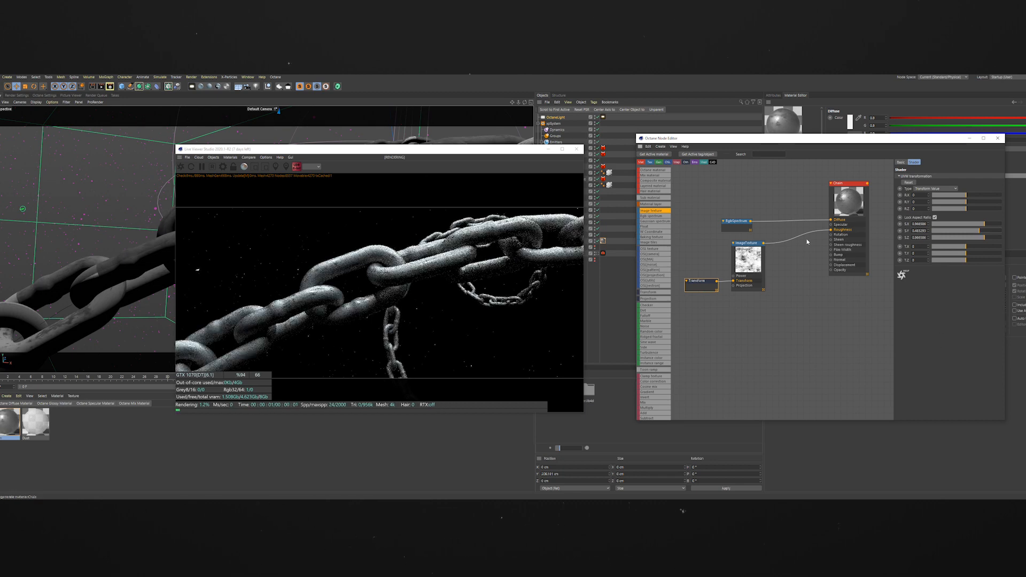
{"action": "right_click", "coordinate": [746, 256]}
{"action": "left_click", "coordinate": [759, 262]}
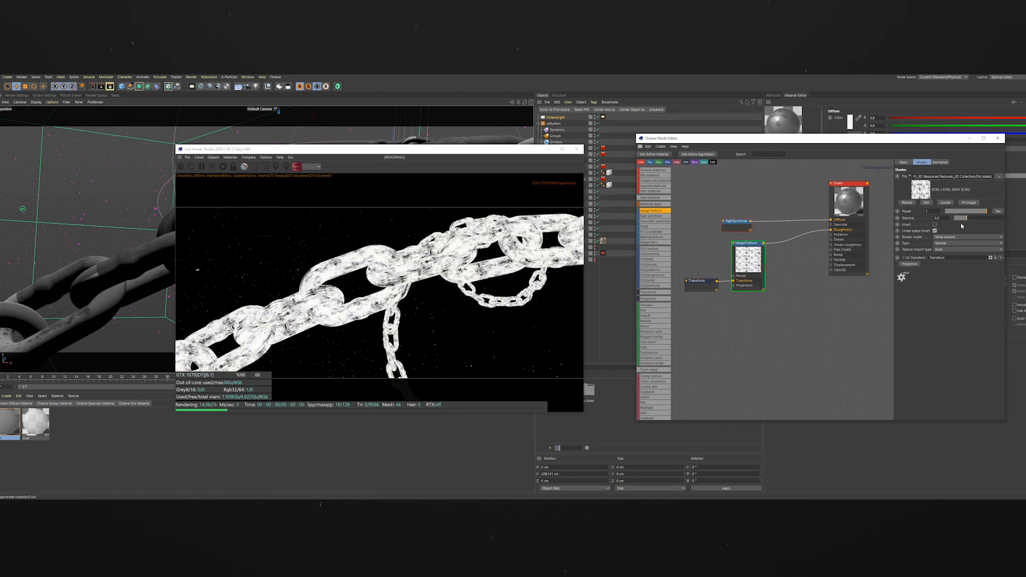
{"action": "left_click", "coordinate": [698, 282]}
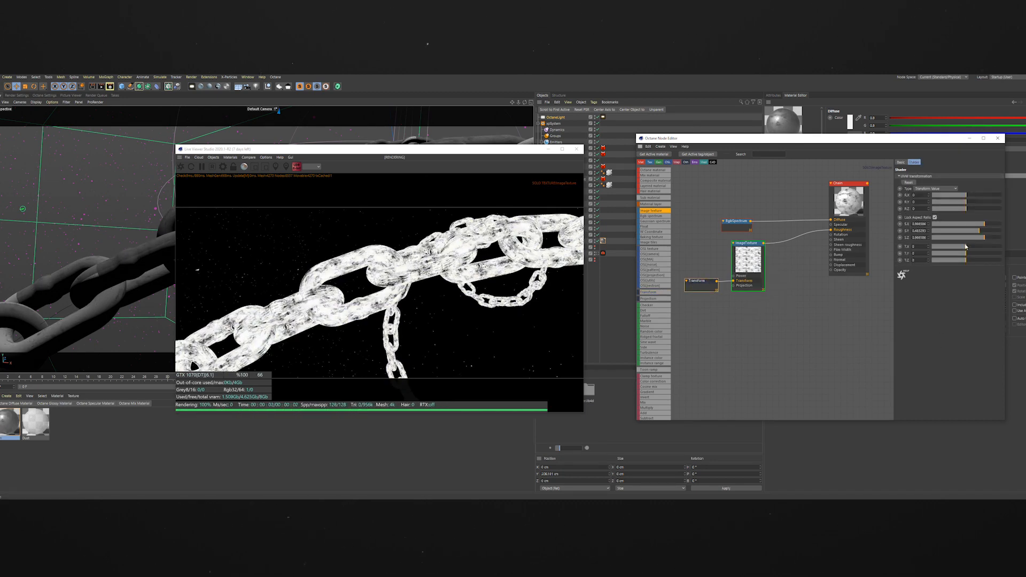
{"action": "left_click_drag", "start_coordinate": [984, 231], "coordinate": [996, 232]}
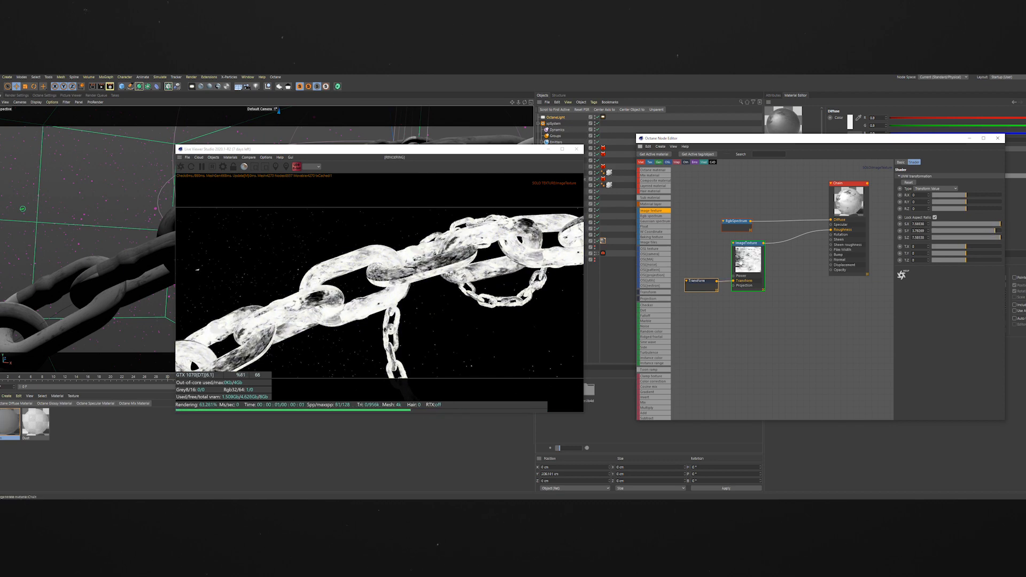
{"action": "right_click", "coordinate": [743, 264]}
{"action": "left_click", "coordinate": [757, 268]}
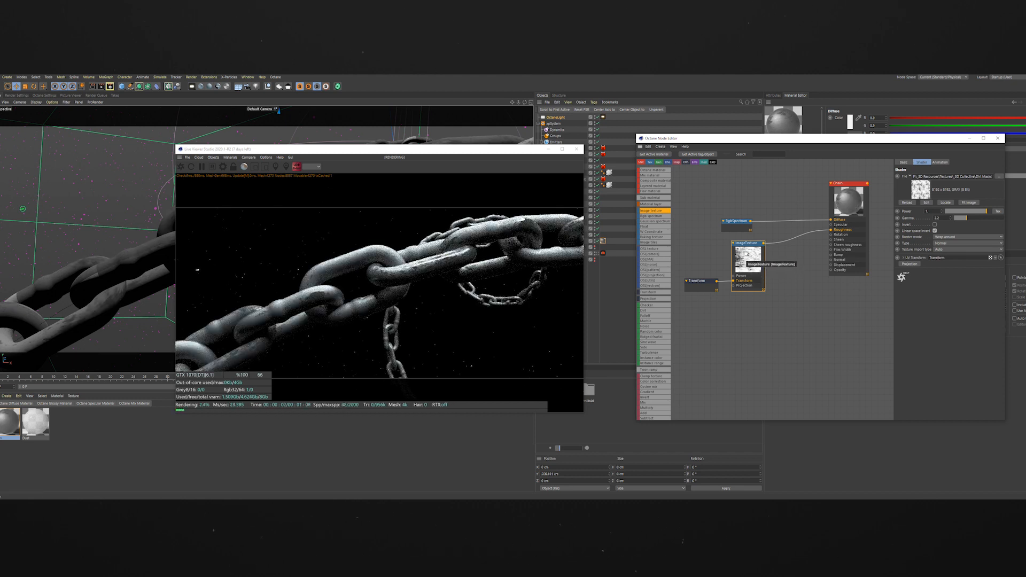
Step: Try gamma values of 0.1 and 8 on the roughness ImageTexture, then return the gamma to 2.2
{"action": "left_click_drag", "start_coordinate": [958, 220], "coordinate": [966, 219]}
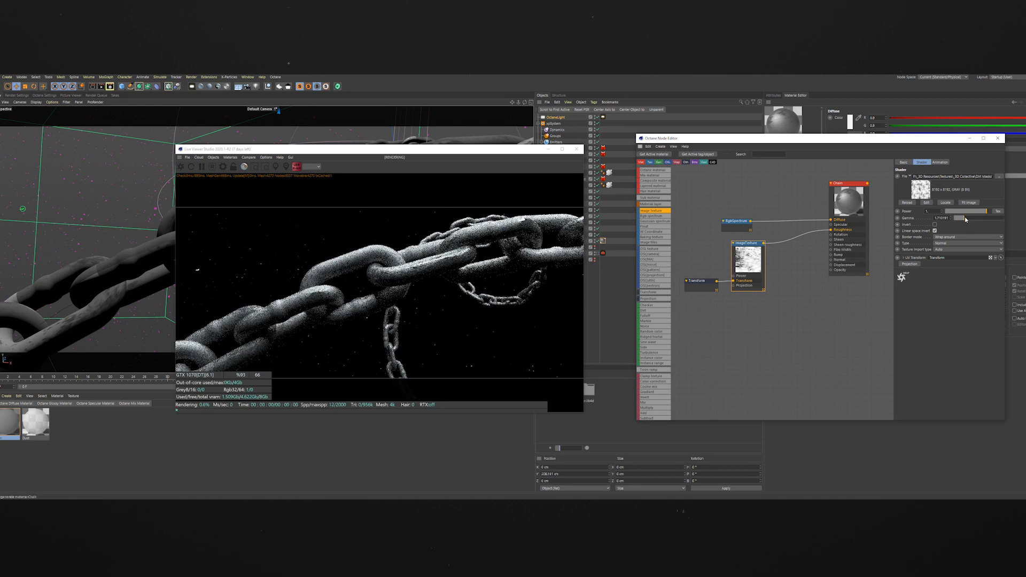
{"action": "double_click", "coordinate": [949, 218]}
{"action": "type", "text": "1"}
{"action": "key", "text": "Return"}
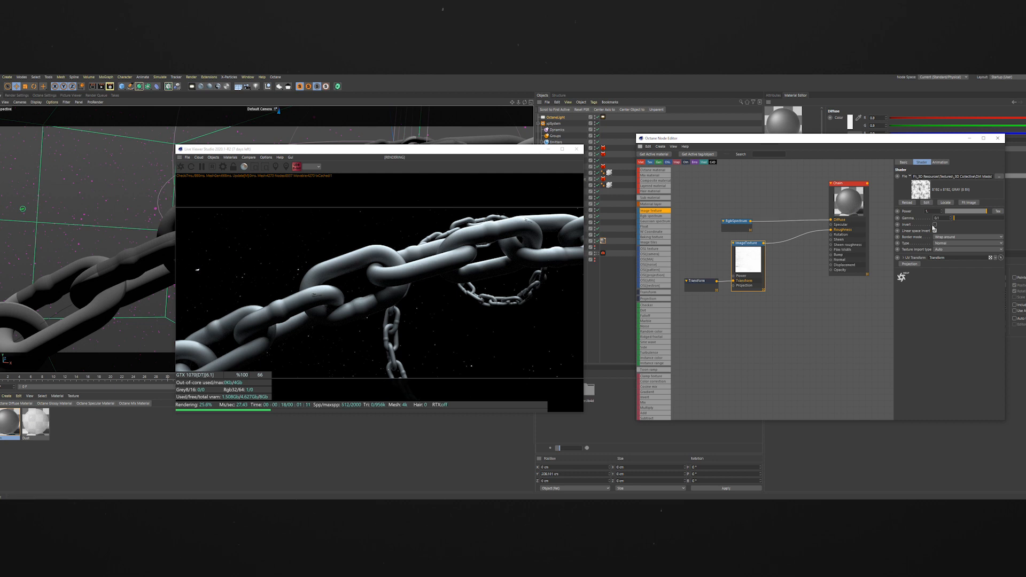
{"action": "type", "text": "8"}
{"action": "key", "text": "Return"}
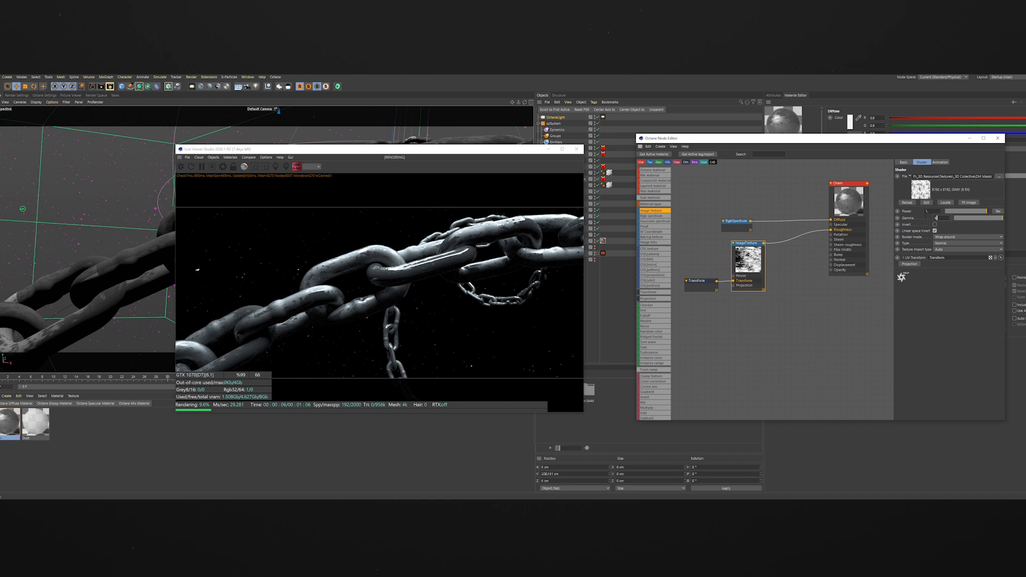
{"action": "type", "text": "2.2"}
{"action": "key", "text": "Return"}
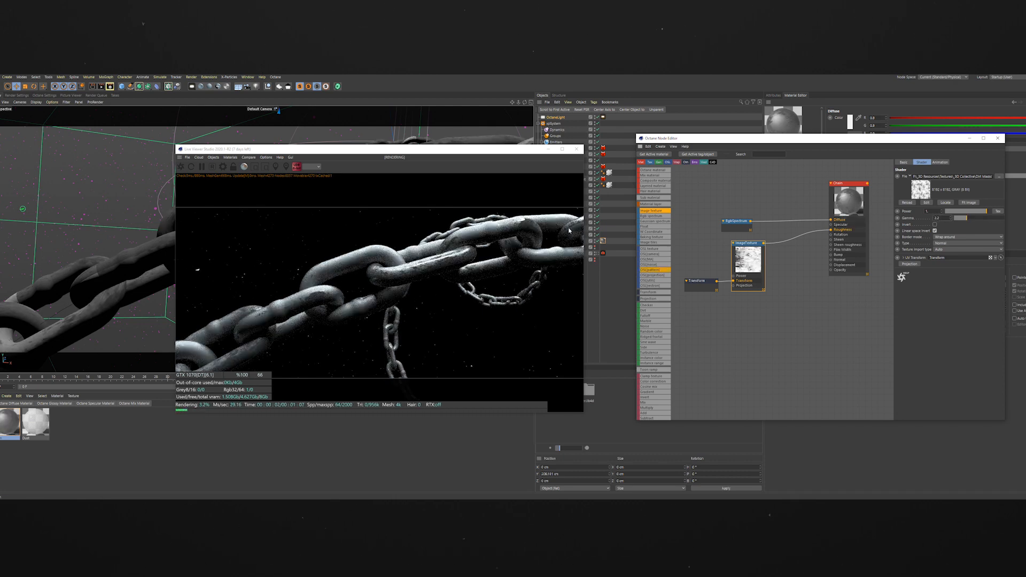
Step: Restart the Live Viewer render and insert a Gradient node between the ImageTexture and the Chain material's Roughness
{"action": "left_click", "coordinate": [181, 167]}
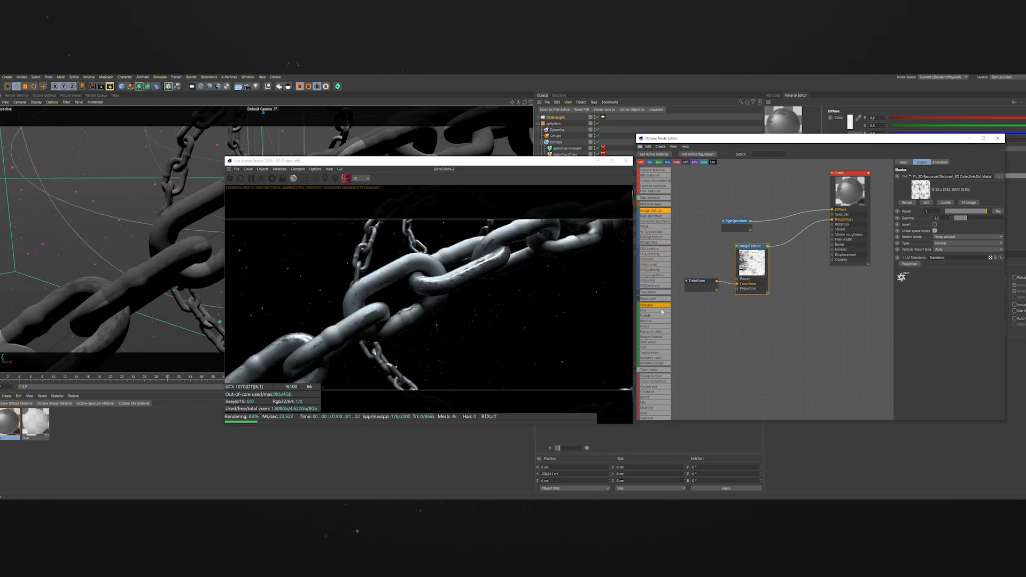
{"action": "scroll", "coordinate": [653, 374], "scroll_direction": "down", "scroll_amount": 2}
{"action": "left_click_drag", "start_coordinate": [654, 370], "coordinate": [795, 236]}
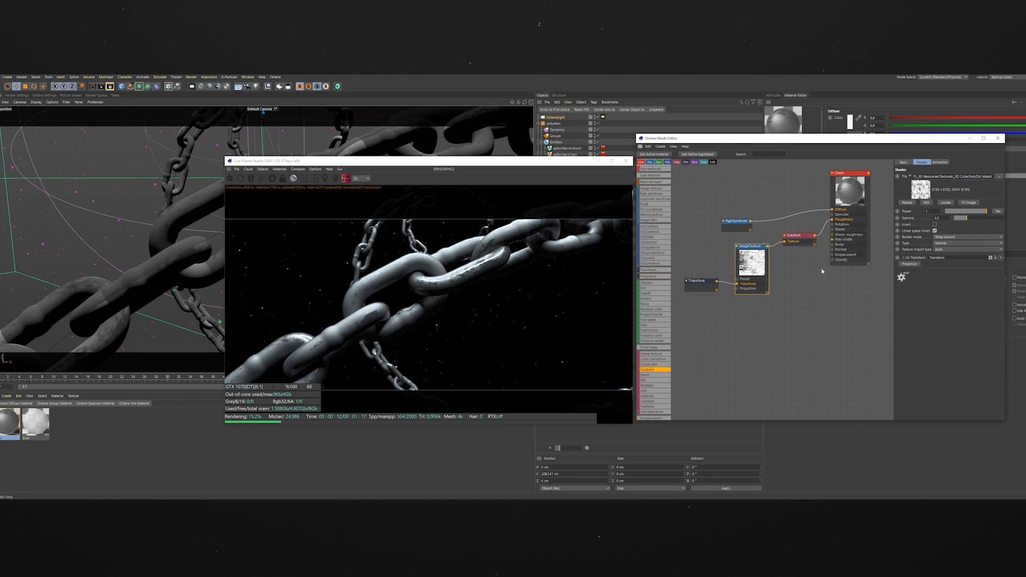
Step: Try a slightly lifted black knot and a white knot at 94% value in the Gradient node feeding the Chain roughness
{"action": "left_click", "coordinate": [798, 236]}
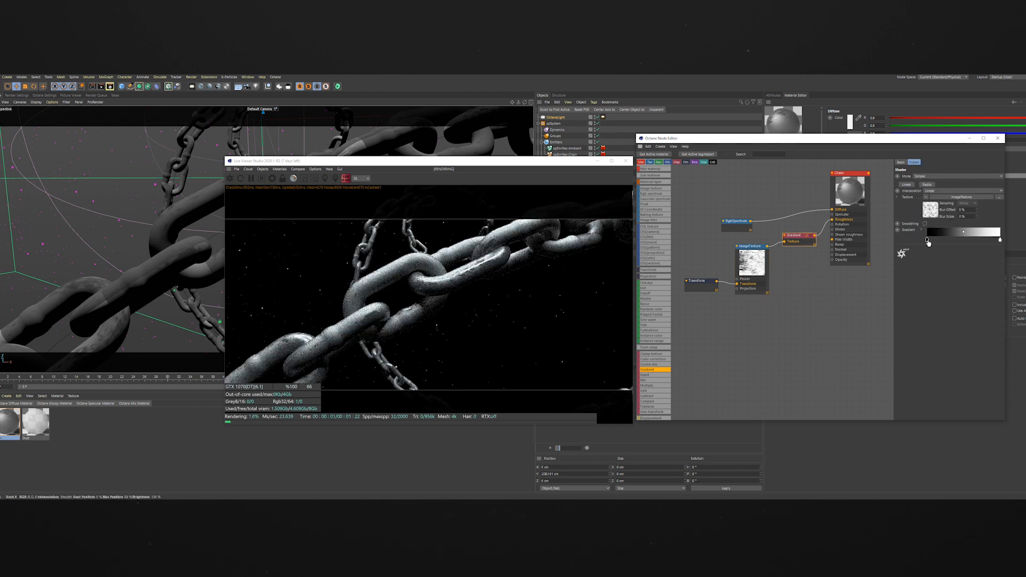
{"action": "double_click", "coordinate": [928, 241]}
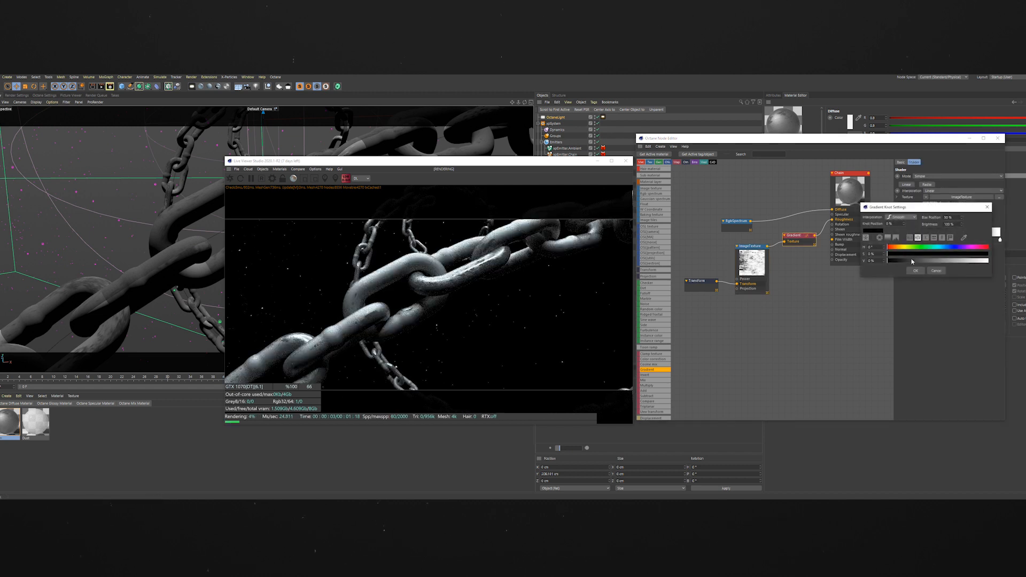
{"action": "left_click_drag", "start_coordinate": [889, 264], "coordinate": [894, 263]}
{"action": "left_click", "coordinate": [916, 271]}
{"action": "double_click", "coordinate": [1000, 239]}
{"action": "left_click_drag", "start_coordinate": [1025, 261], "coordinate": [1021, 261]}
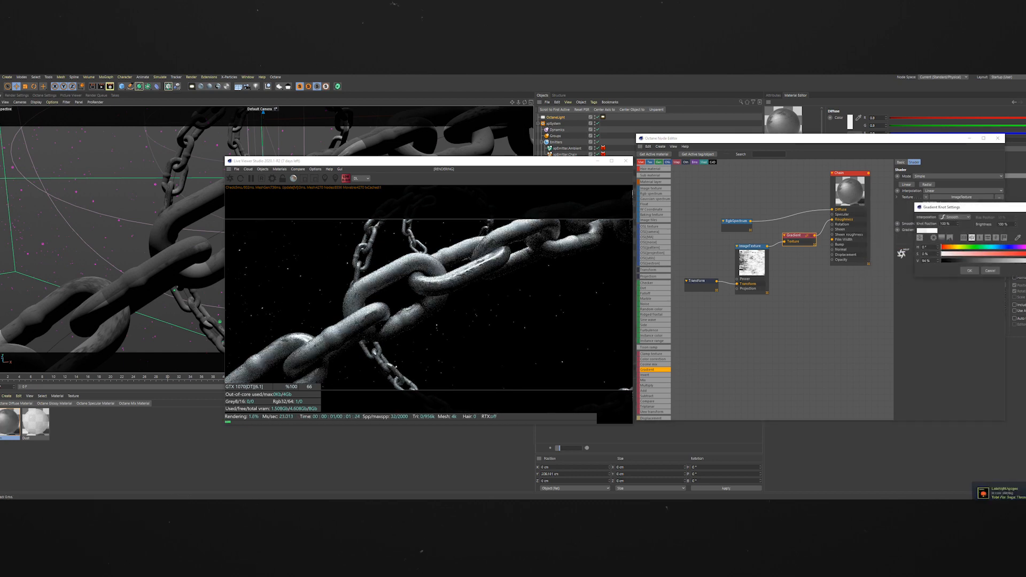
{"action": "left_click", "coordinate": [970, 271]}
Step: Try tightening the roughness gradient, moving the white knot to about 74% and the black knot a little inward
{"action": "left_click_drag", "start_coordinate": [1000, 241], "coordinate": [959, 241]}
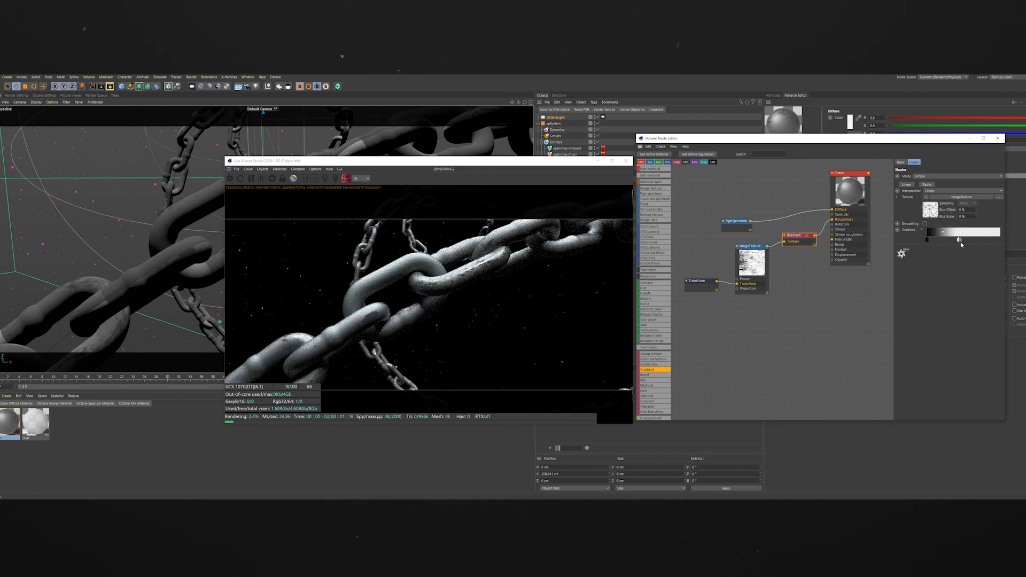
{"action": "left_click_drag", "start_coordinate": [959, 241], "coordinate": [982, 241]}
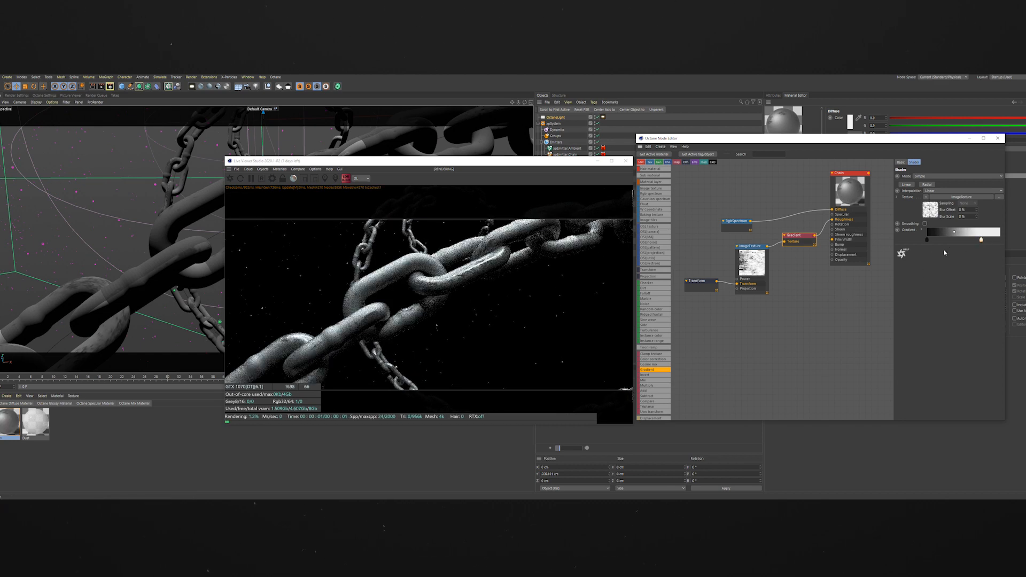
{"action": "left_click_drag", "start_coordinate": [928, 240], "coordinate": [946, 241]}
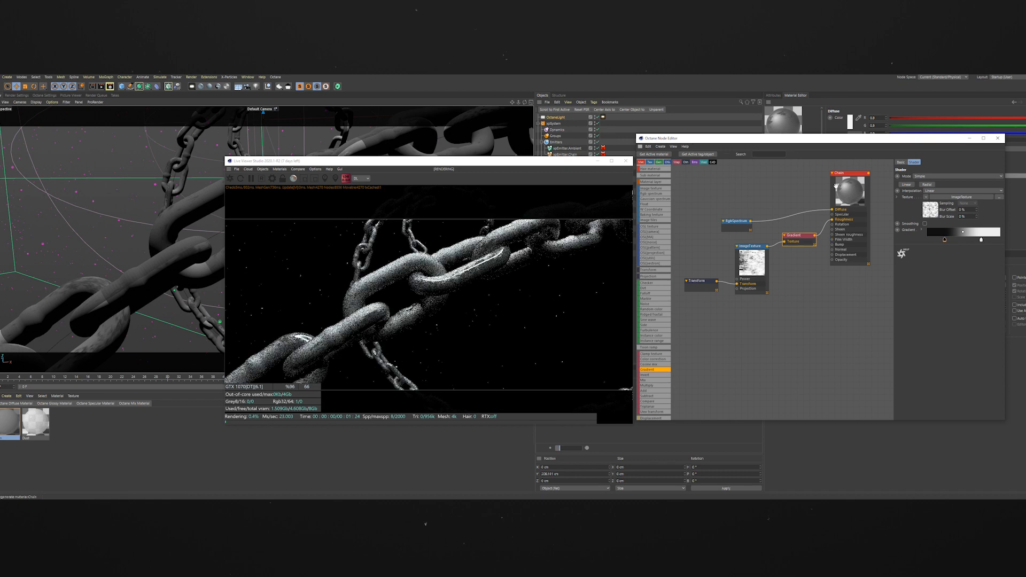
{"action": "left_click_drag", "start_coordinate": [945, 241], "coordinate": [941, 241]}
{"action": "left_click", "coordinate": [982, 240]}
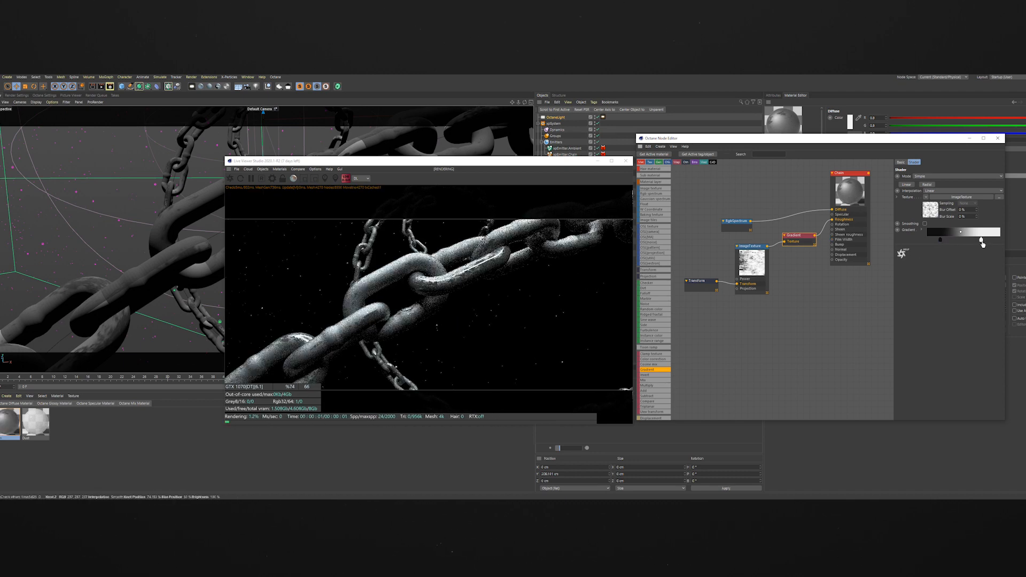
{"action": "double_click", "coordinate": [982, 240]}
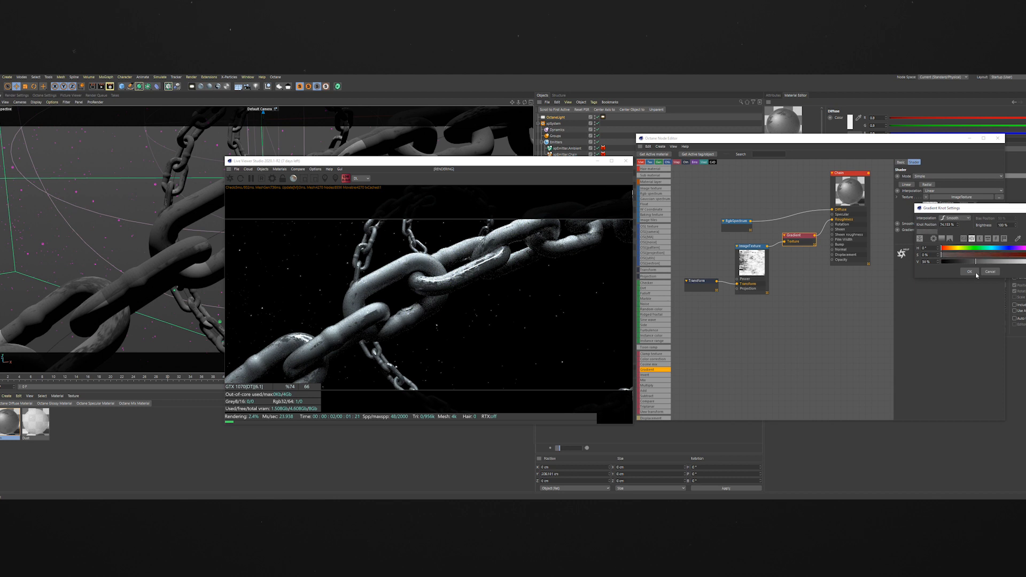
{"action": "left_click", "coordinate": [975, 273]}
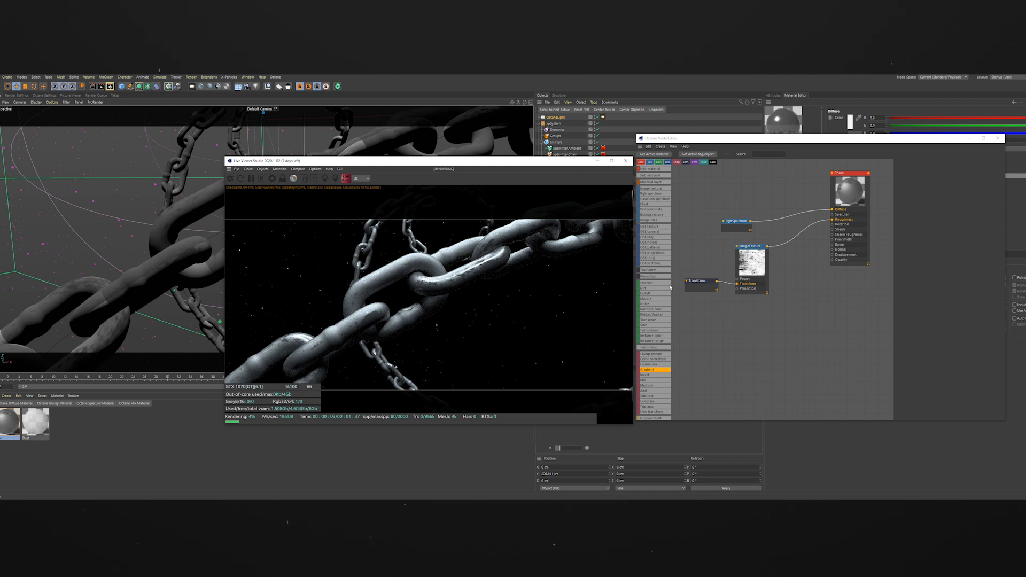
Step: Look through OctaneCamera.1, close the Node Editor and move the Live Viewer clear of the object list
{"action": "left_click_drag", "start_coordinate": [357, 161], "coordinate": [239, 145]}
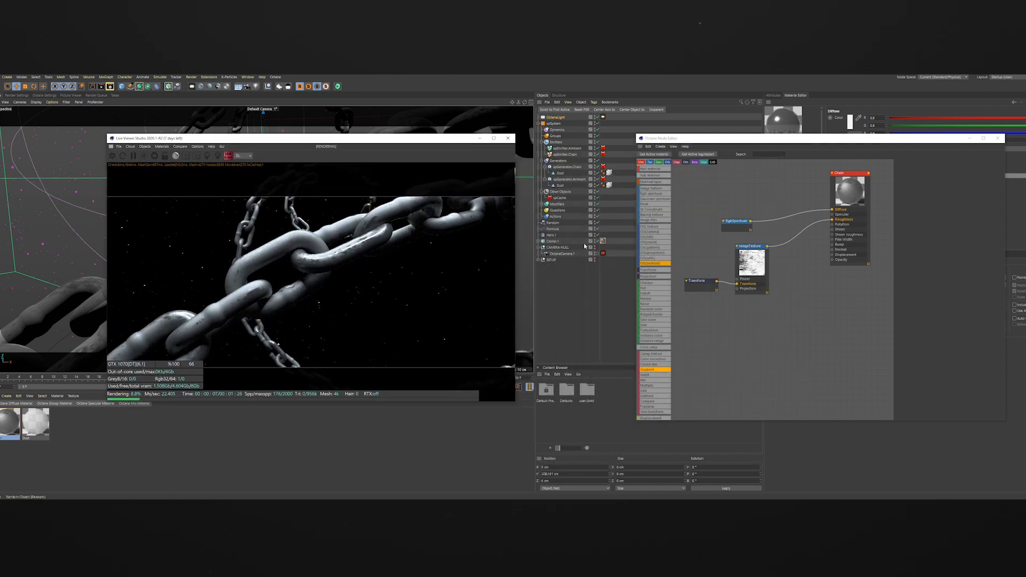
{"action": "left_click", "coordinate": [598, 254]}
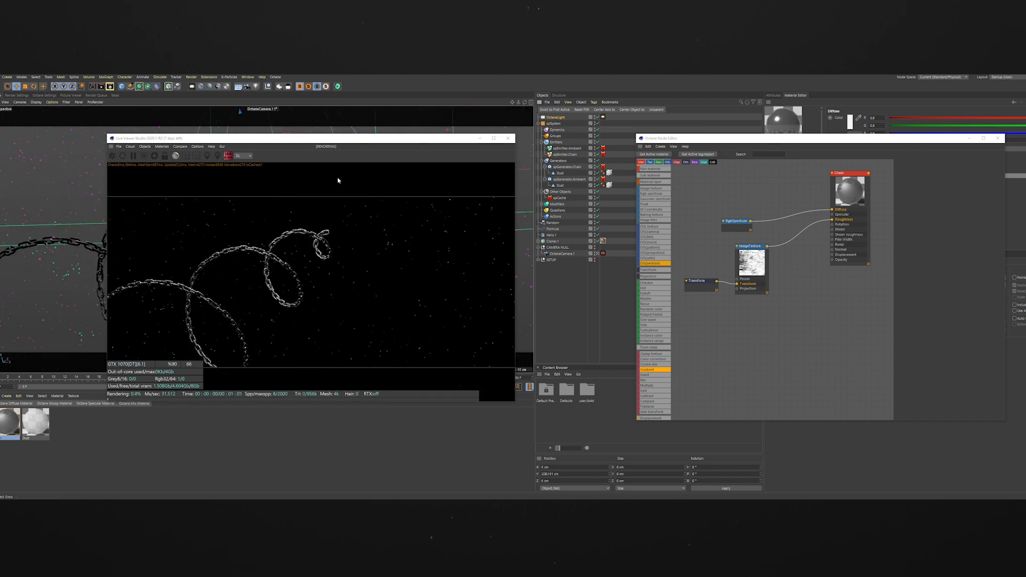
{"action": "left_click_drag", "start_coordinate": [301, 141], "coordinate": [344, 139]}
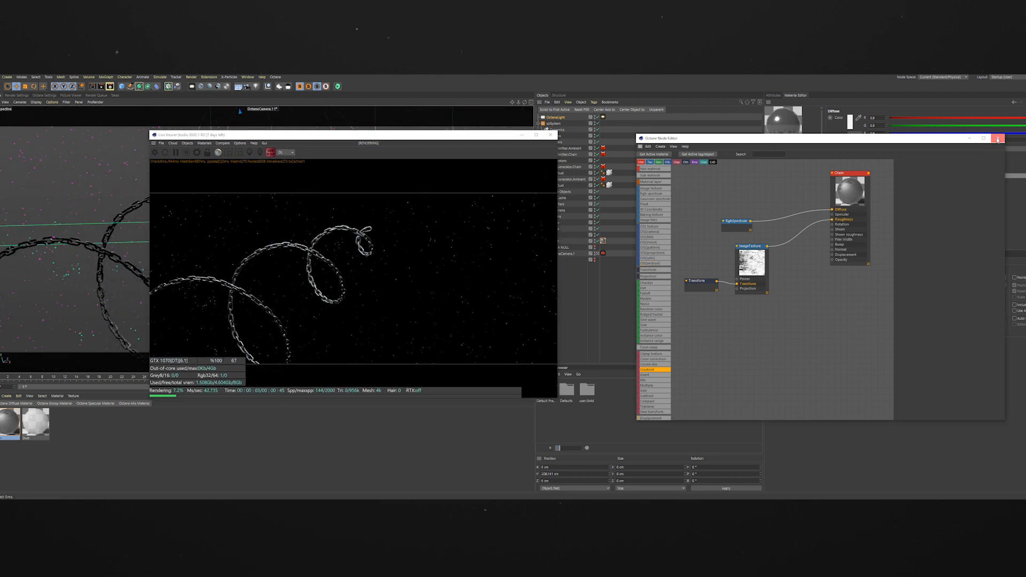
{"action": "left_click", "coordinate": [997, 138]}
{"action": "left_click_drag", "start_coordinate": [409, 135], "coordinate": [292, 116]}
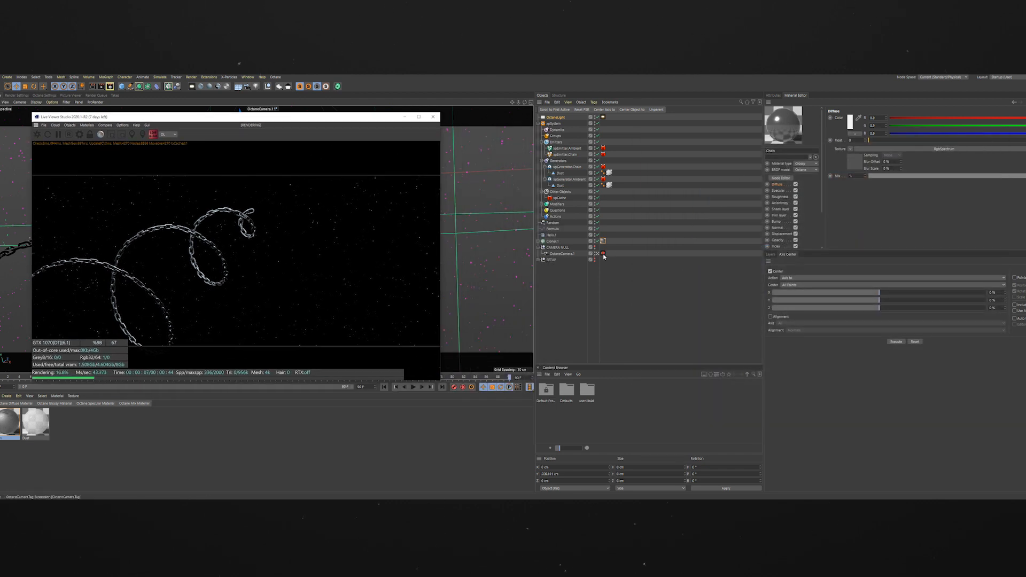
Step: Disable Auto focus on the OctaneCamera tag's thin lens settings and set its F-stop to 0.95
{"action": "left_click", "coordinate": [539, 124]}
{"action": "left_click", "coordinate": [592, 161]}
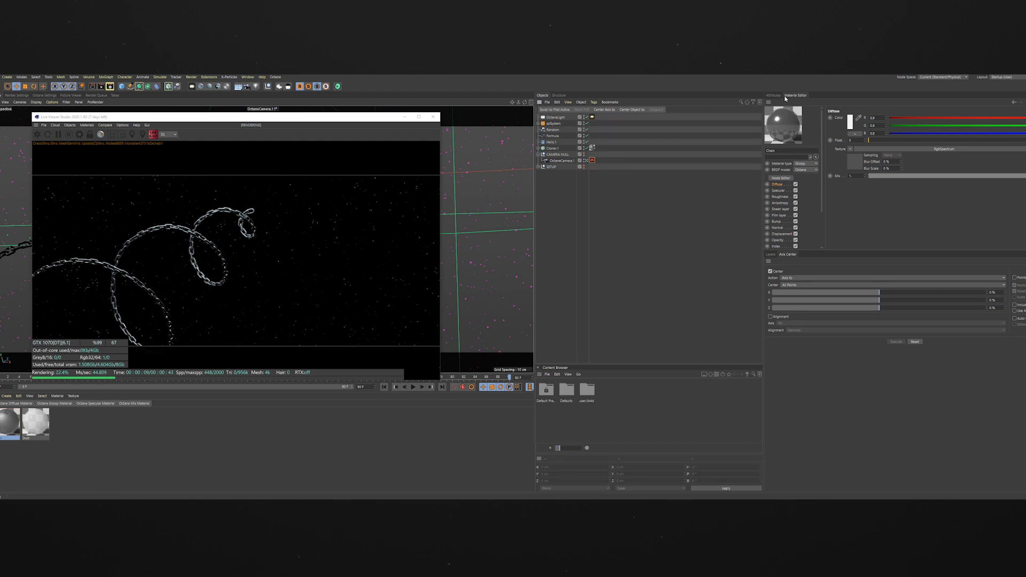
{"action": "left_click", "coordinate": [774, 95]}
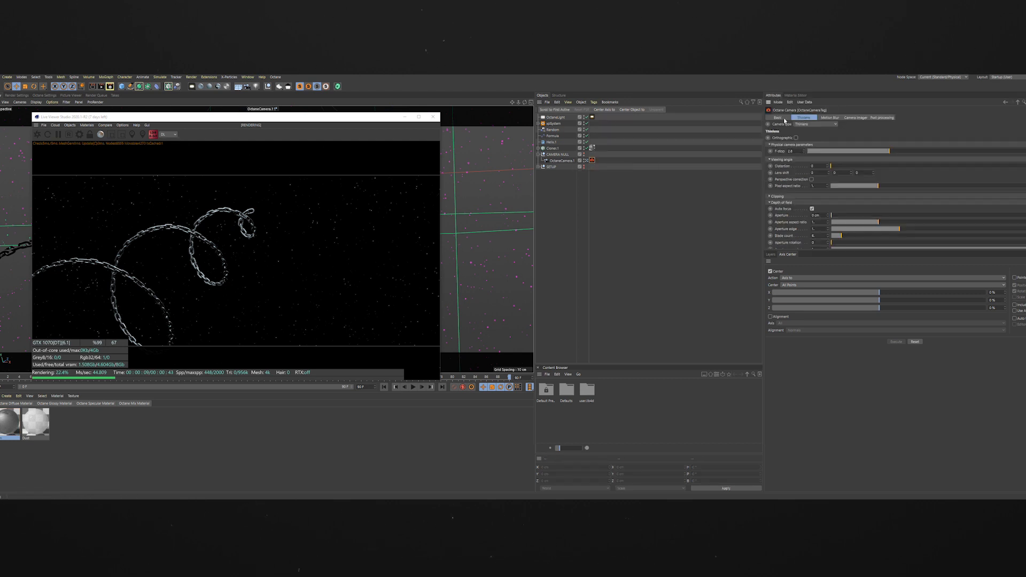
{"action": "left_click", "coordinate": [813, 210]}
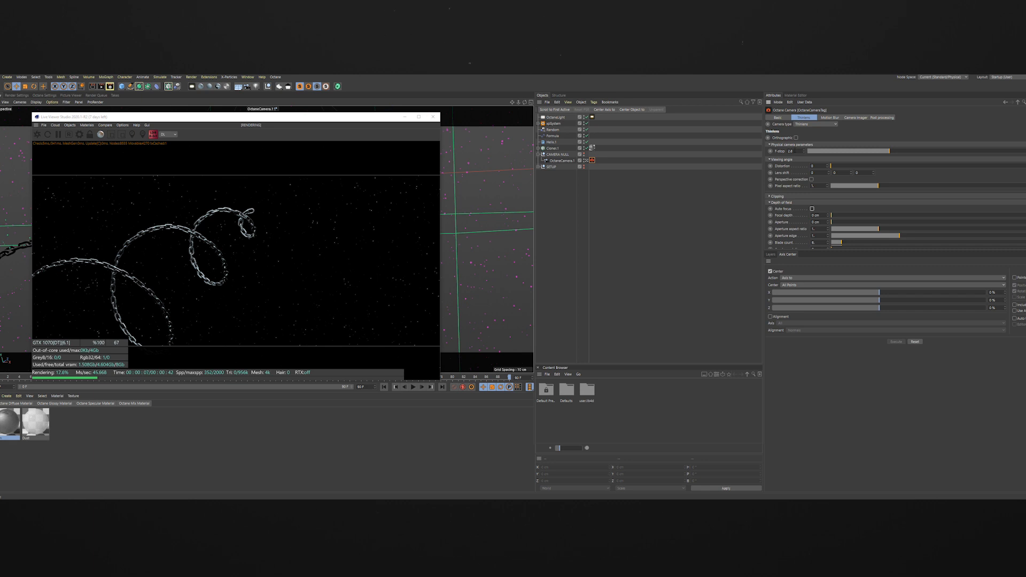
{"action": "key", "text": "Return"}
{"action": "type", "text": "0.95"}
{"action": "key", "text": "Return"}
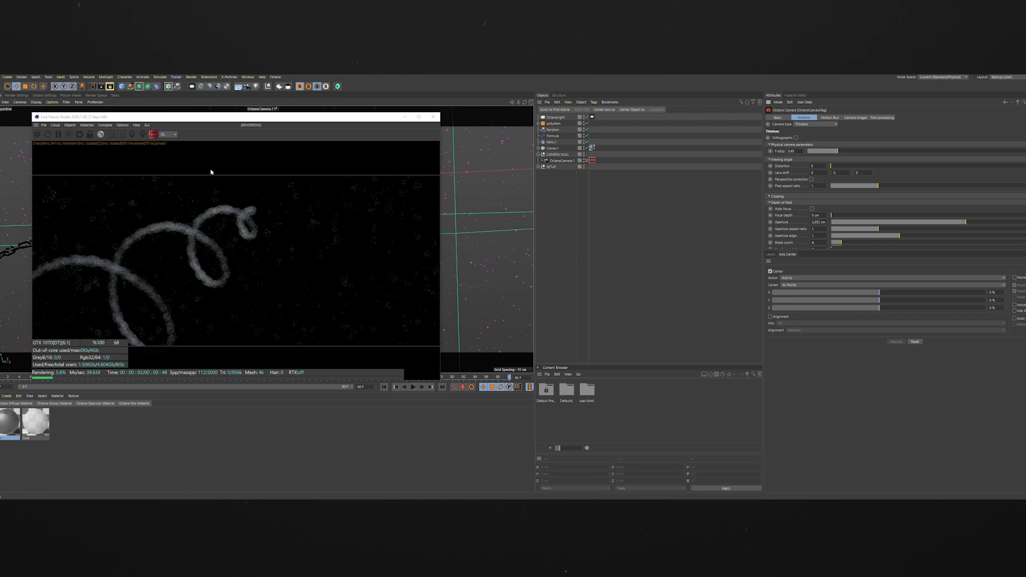
Step: Pick the render focus on the far end of the chain spiral and set the camera aperture to 5 cm
{"action": "left_click", "coordinate": [132, 136]}
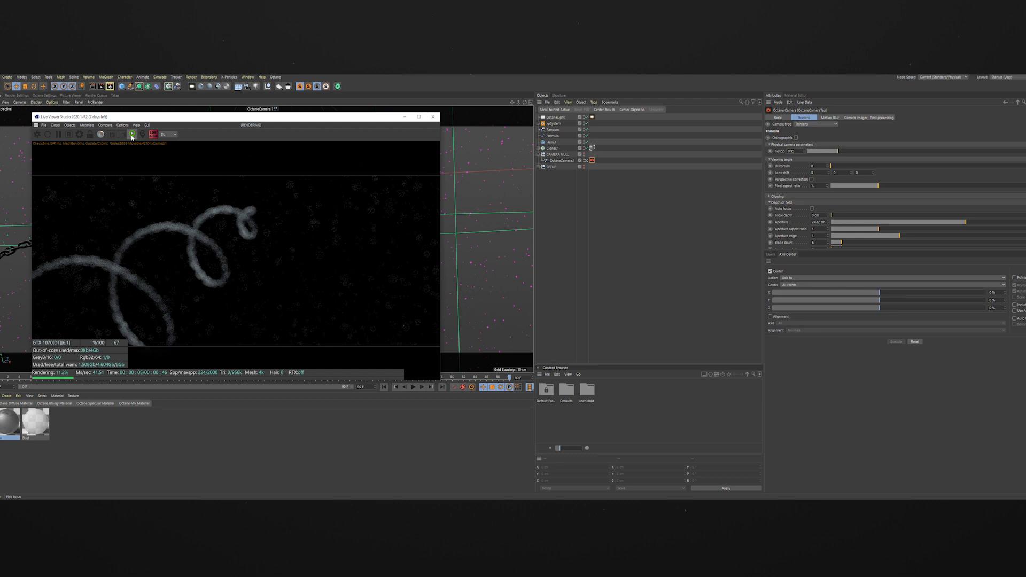
{"action": "left_click", "coordinate": [253, 213]}
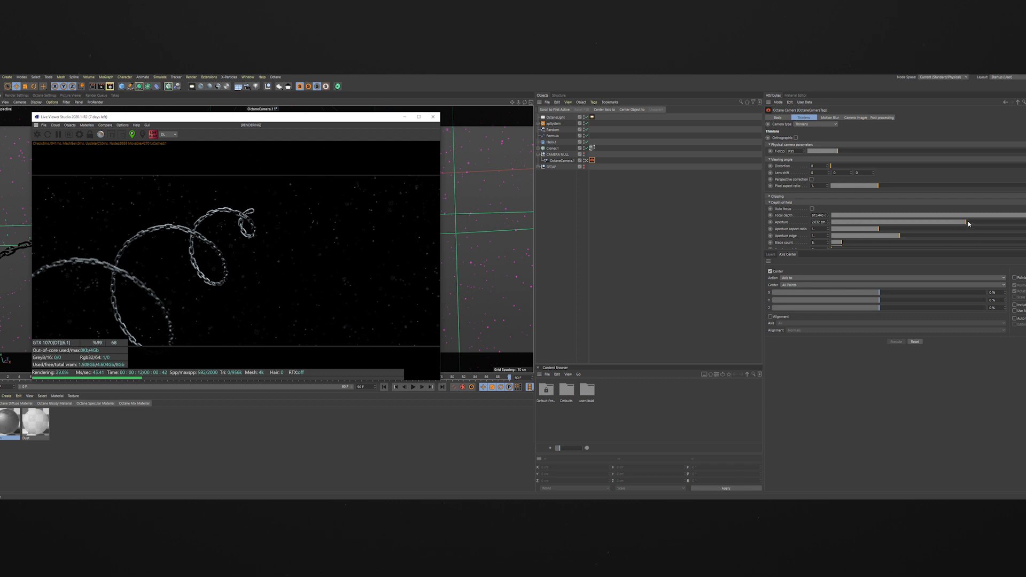
{"action": "left_click_drag", "start_coordinate": [968, 224], "coordinate": [1025, 220]}
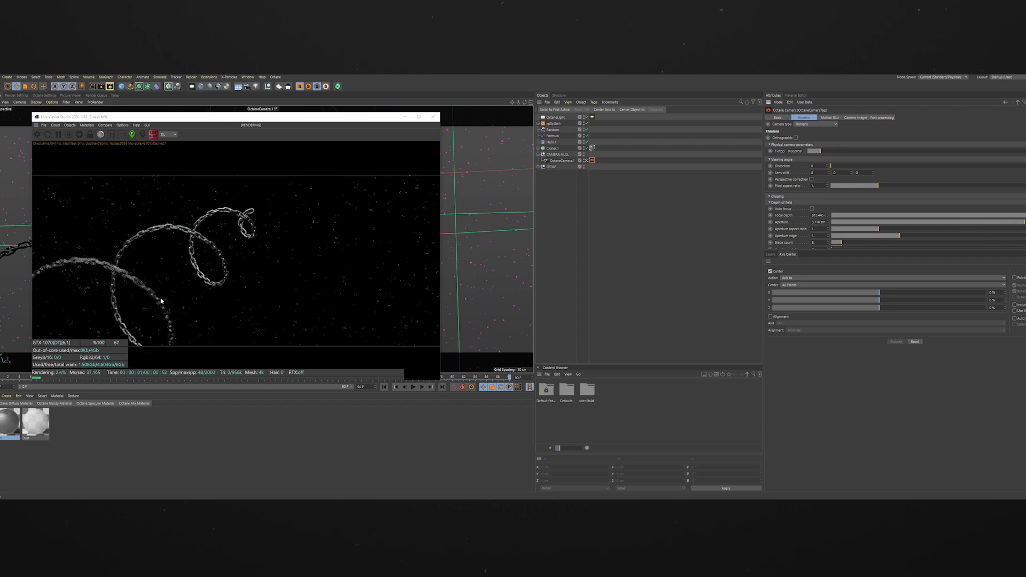
{"action": "left_click", "coordinate": [819, 222]}
{"action": "type", "text": "5"}
{"action": "key", "text": "Return"}
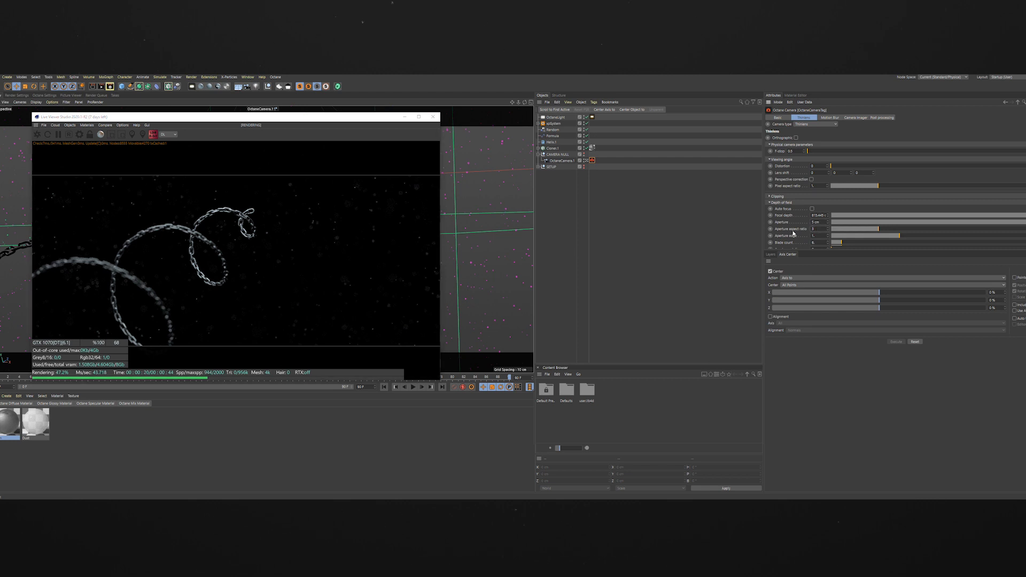
Step: Set the aperture aspect ratio to 3 and the aperture edge to 2, and reduce the aperture to 3 cm
{"action": "key", "text": "Tab"}
{"action": "type", "text": "2"}
{"action": "key", "text": "Return"}
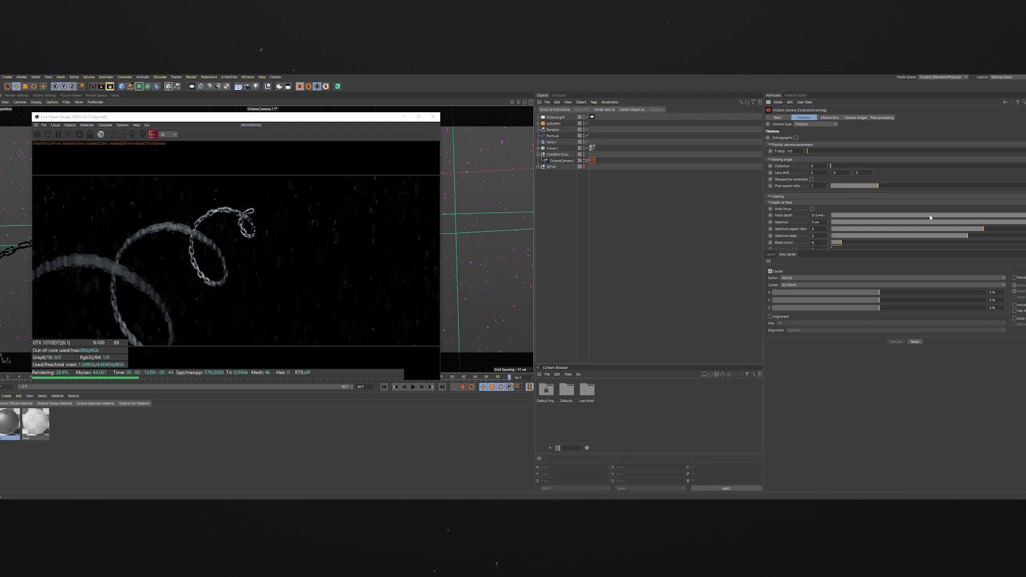
{"action": "left_click", "coordinate": [816, 222]}
{"action": "type", "text": "3"}
{"action": "key", "text": "Return"}
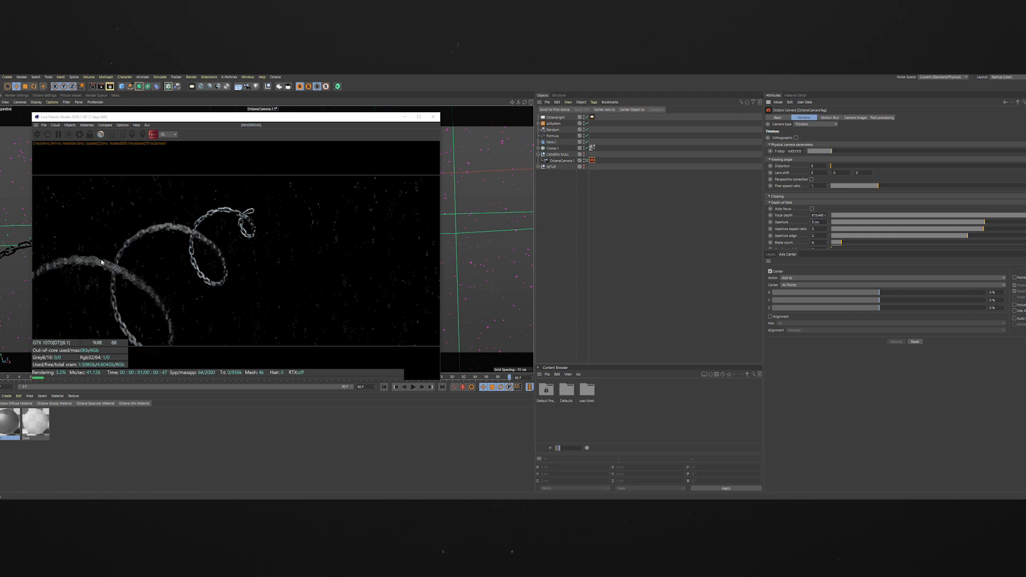
Step: Keyframe the camera's focal depth on the chain's tip, re-picking the focus at the start of the animation
{"action": "left_click_drag", "start_coordinate": [308, 119], "coordinate": [420, 123]}
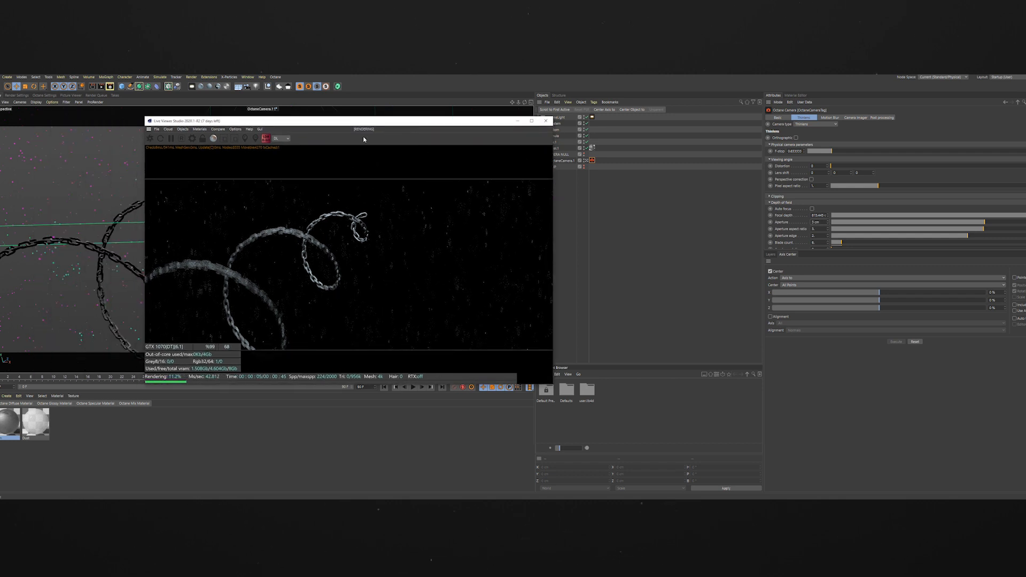
{"action": "left_click_drag", "start_coordinate": [375, 122], "coordinate": [392, 103]}
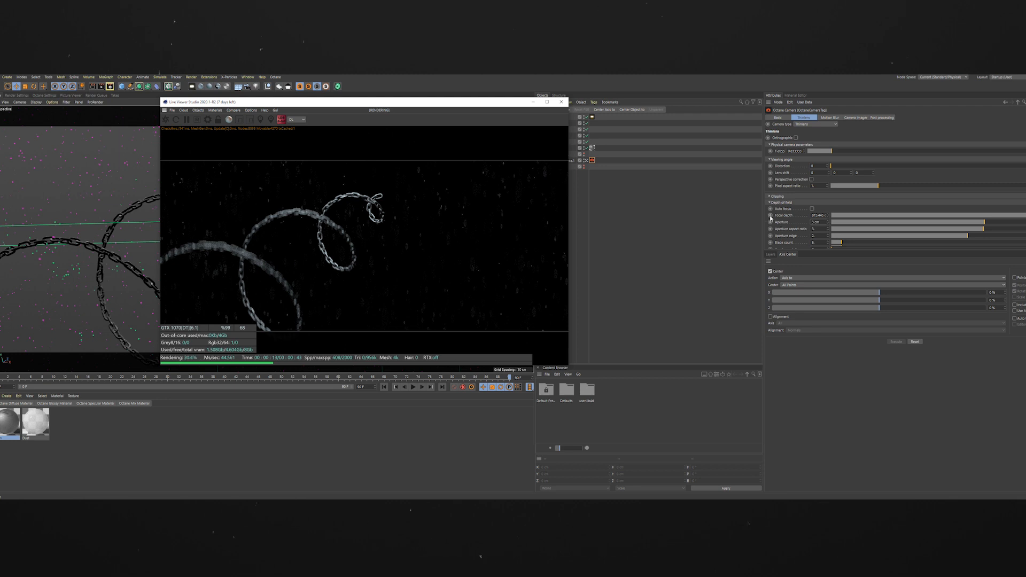
{"action": "left_click_drag", "start_coordinate": [382, 106], "coordinate": [773, 111]}
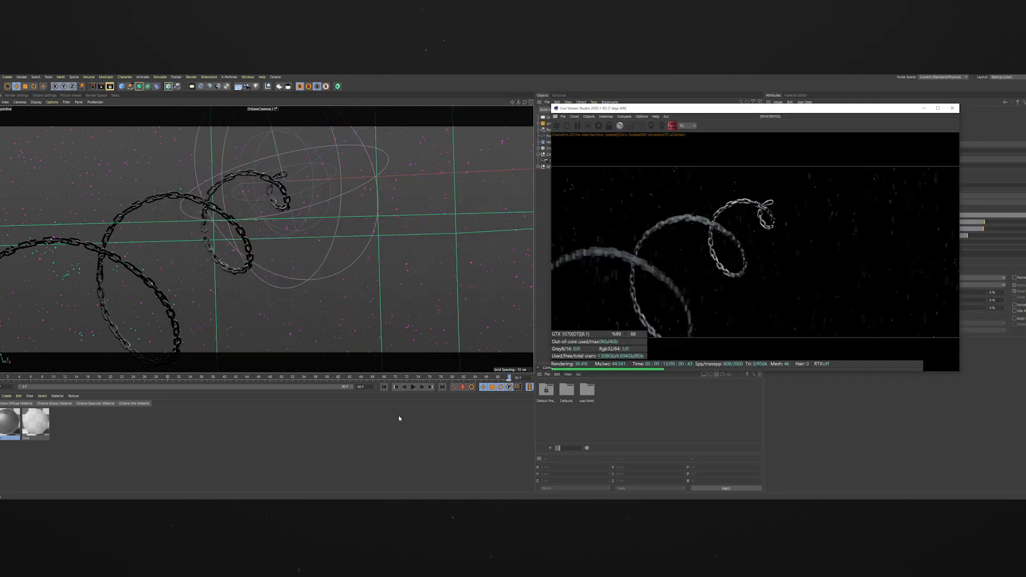
{"action": "left_click", "coordinate": [385, 388]}
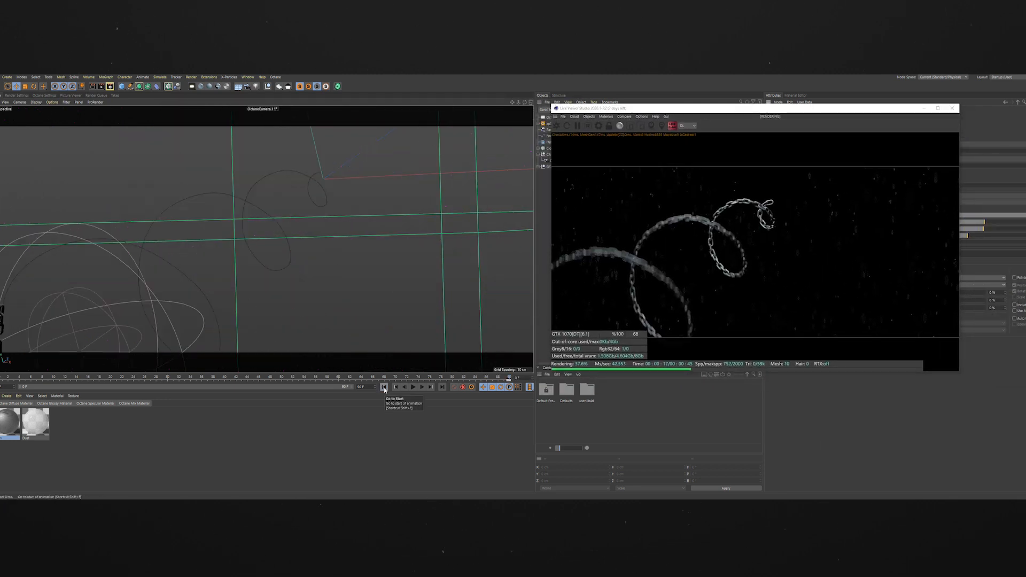
{"action": "left_click", "coordinate": [651, 126]}
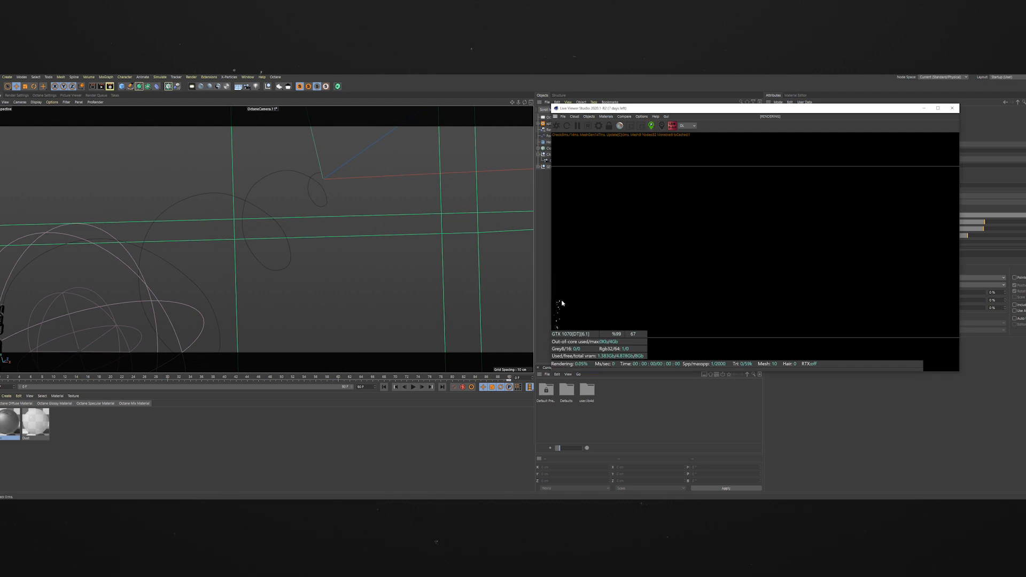
{"action": "left_click_drag", "start_coordinate": [712, 111], "coordinate": [312, 116]}
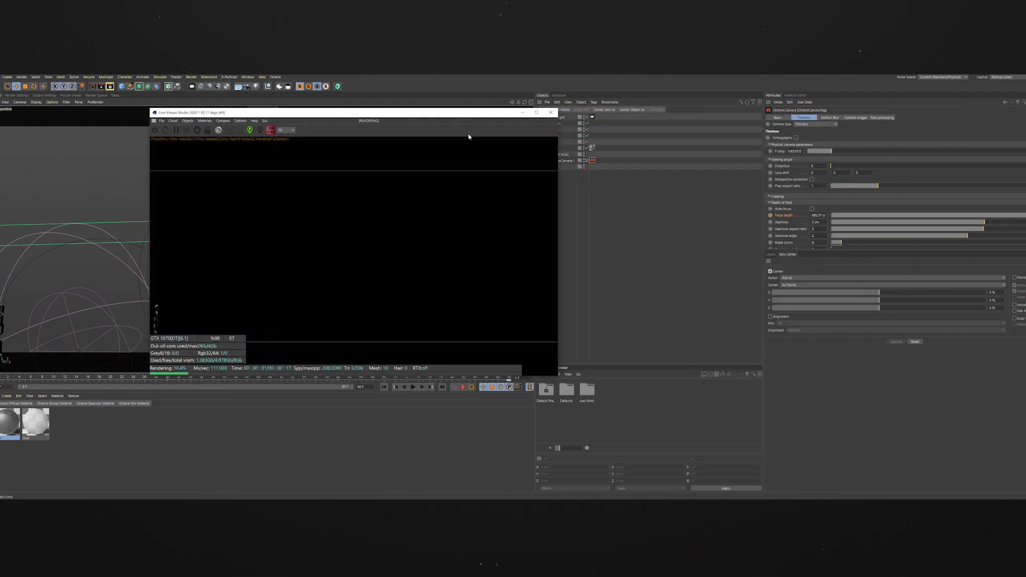
Step: Set the camera tag's Focal depth track to linear interpolation in the Timeline and close it
{"action": "key", "text": "shift+F3"}
{"action": "left_click", "coordinate": [756, 350]}
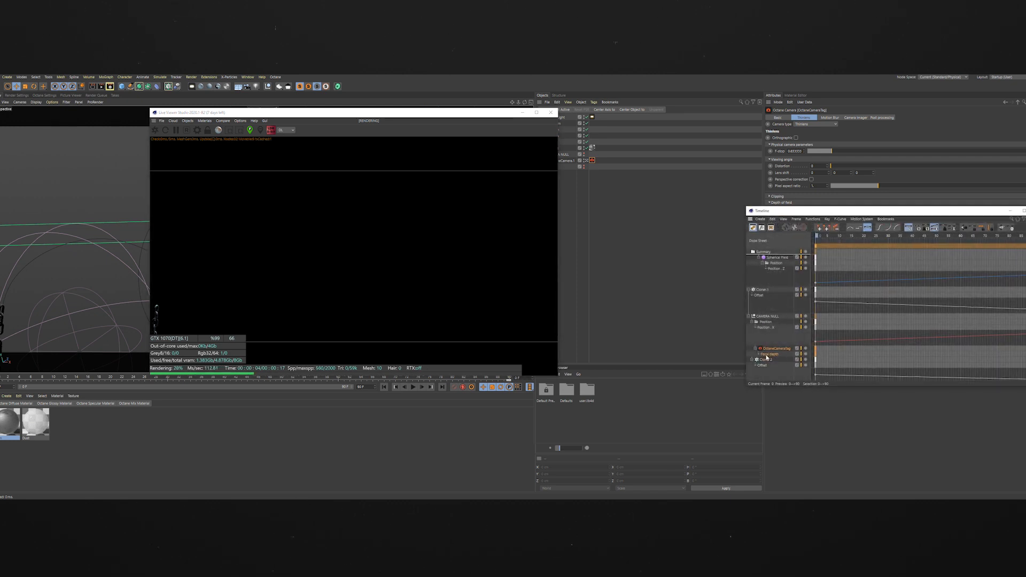
{"action": "left_click", "coordinate": [769, 354]}
{"action": "left_click", "coordinate": [851, 228]}
{"action": "left_click", "coordinate": [1025, 210]}
{"action": "left_click_drag", "start_coordinate": [454, 113], "coordinate": [718, 128]}
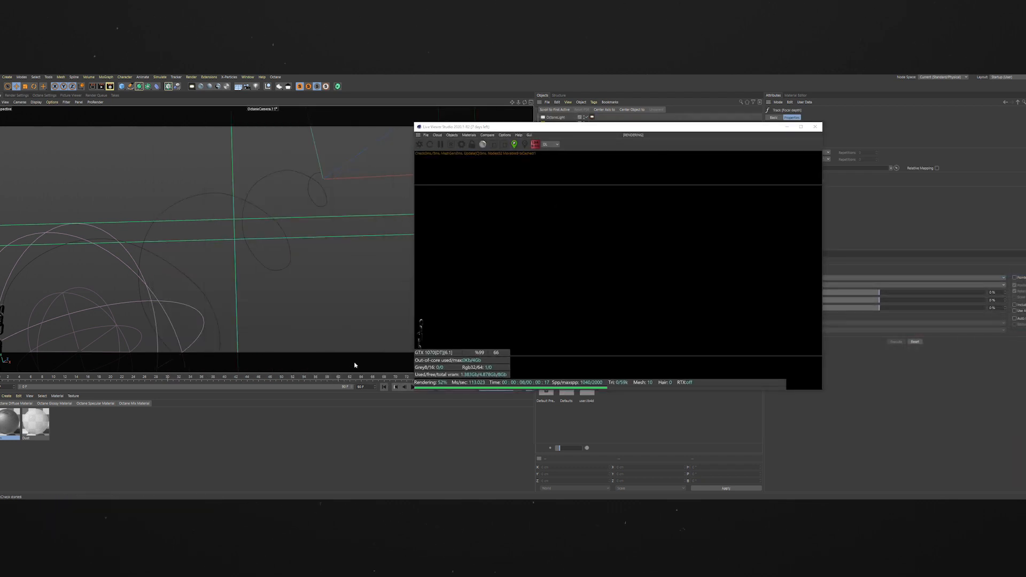
Step: Scrub to two mid-animation frames to check how the focus follows the chain's leading end
{"action": "left_click_drag", "start_coordinate": [148, 376], "coordinate": [199, 378]}
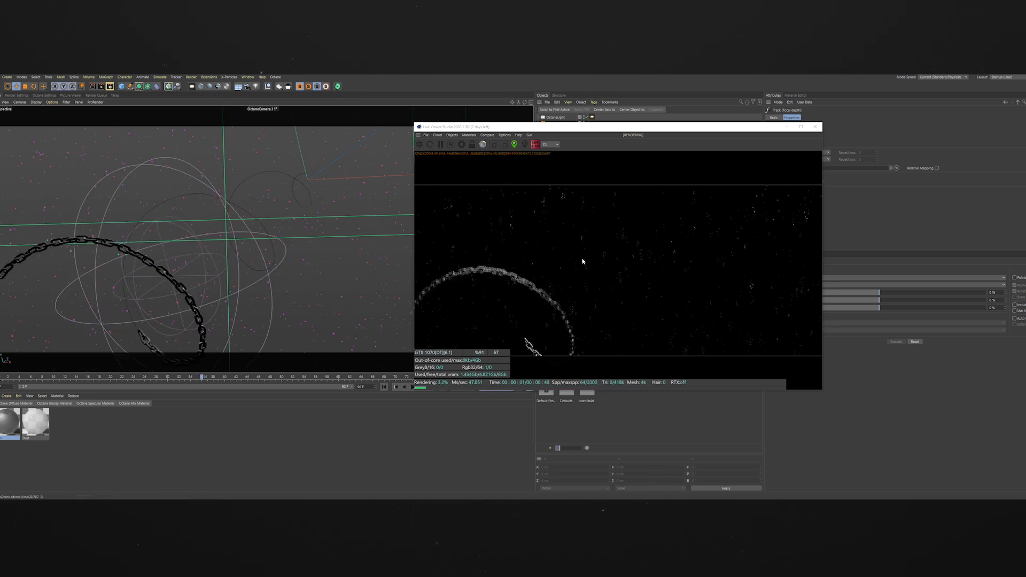
{"action": "left_click", "coordinate": [305, 378]}
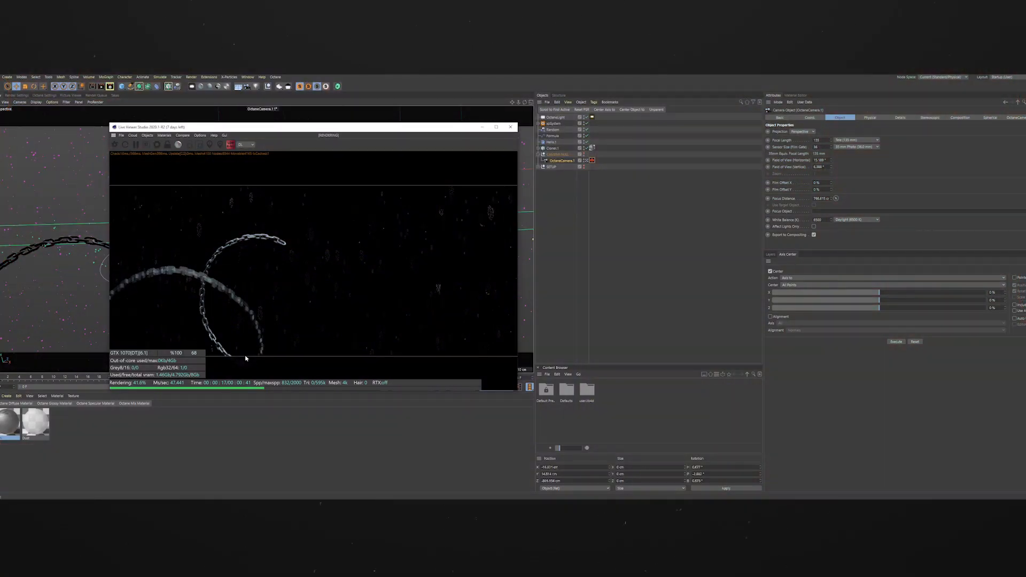
Step: Move the Live Viewer clear of the viewport and switch its rendering kernel to path tracing (PT)
{"action": "left_click_drag", "start_coordinate": [274, 127], "coordinate": [558, 145]}
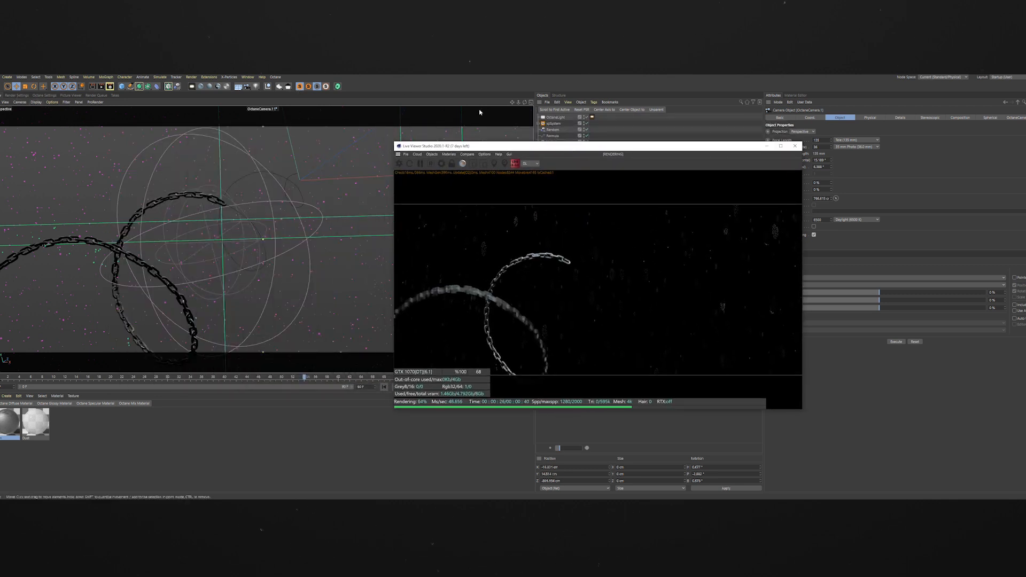
{"action": "left_click", "coordinate": [530, 164]}
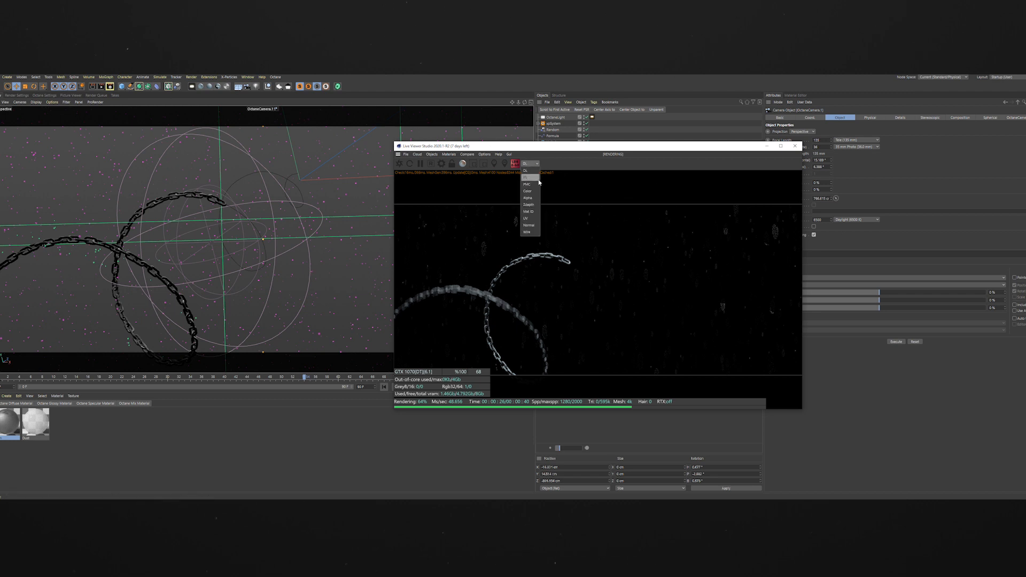
{"action": "left_click", "coordinate": [526, 177]}
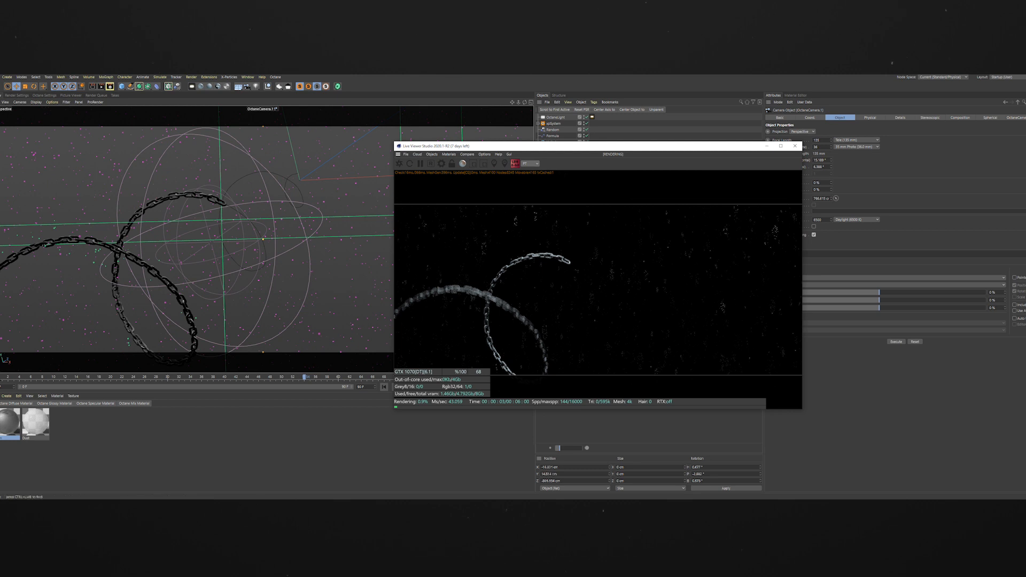
Step: In the Octane kernel settings, set max samples to 2000, diffuse depth to 6 and specular depth to 8
{"action": "left_click", "coordinate": [17, 95]}
{"action": "left_click", "coordinate": [33, 110]}
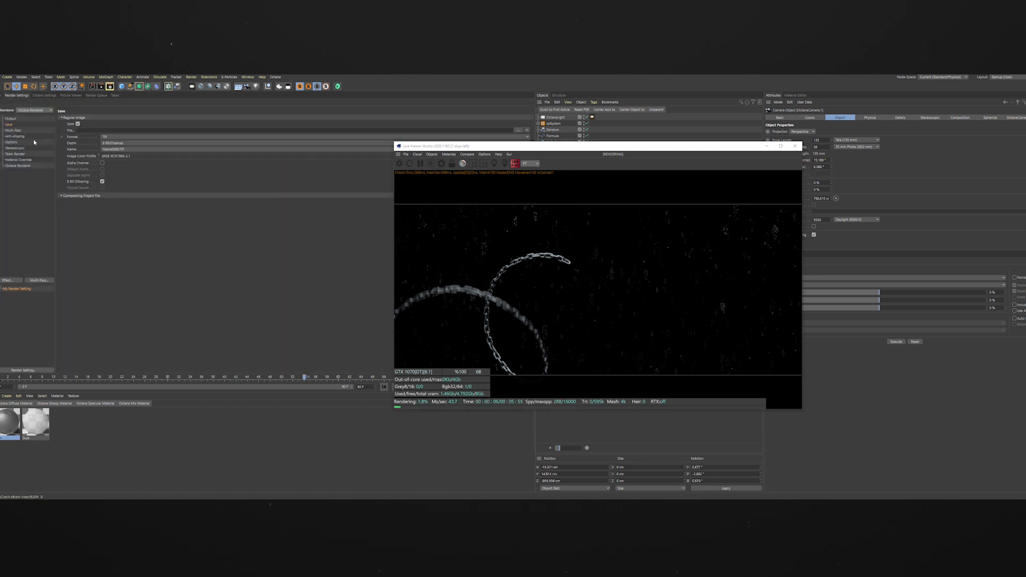
{"action": "left_click", "coordinate": [33, 138]}
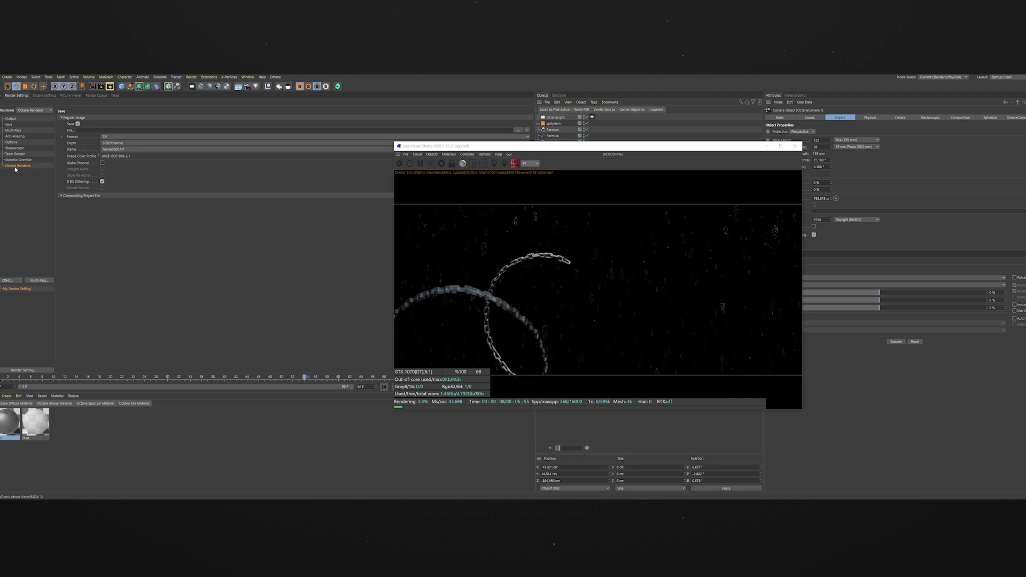
{"action": "left_click", "coordinate": [46, 96]}
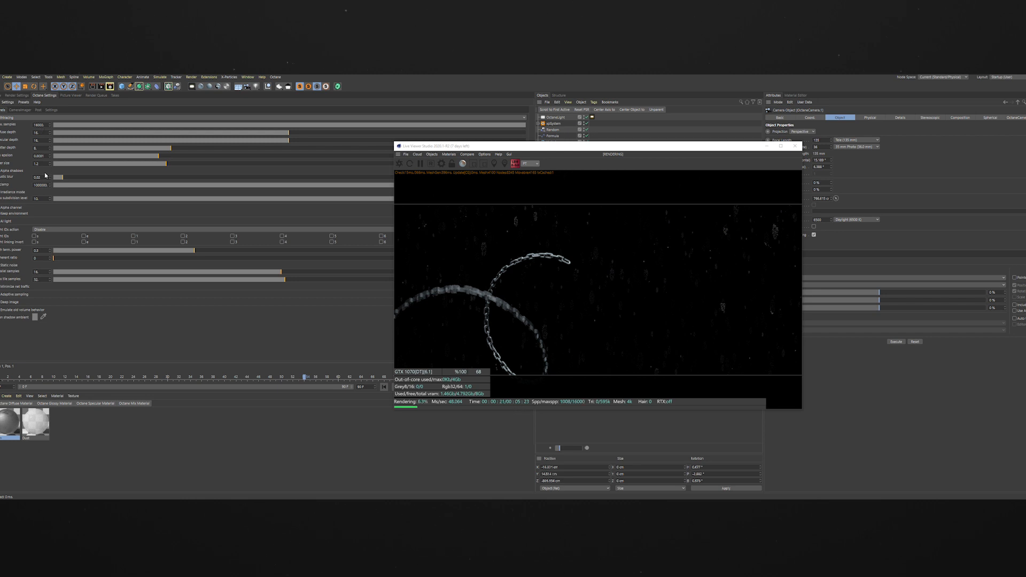
{"action": "left_click", "coordinate": [37, 125]}
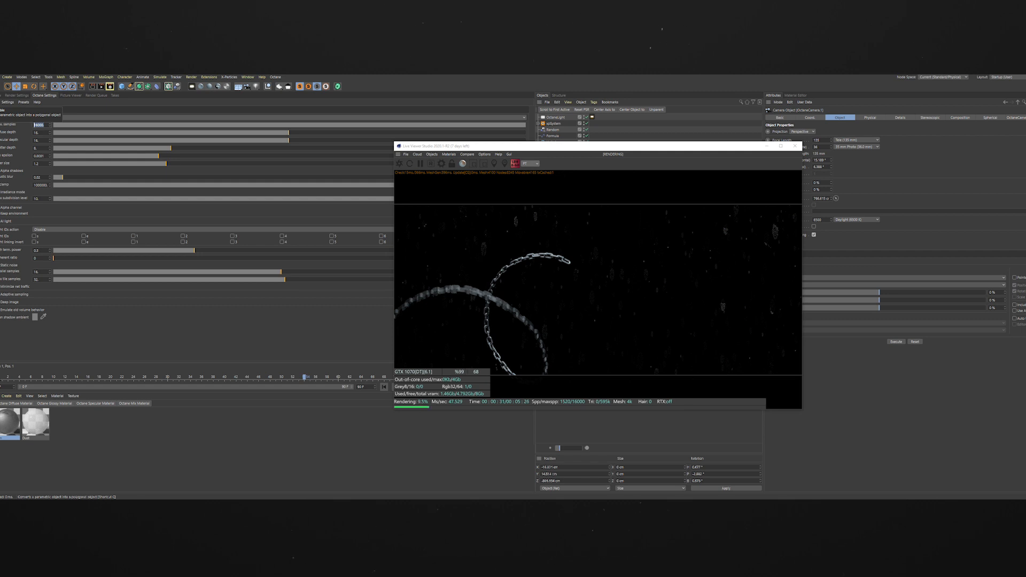
{"action": "type", "text": "2000"}
{"action": "key", "text": "Tab"}
{"action": "type", "text": "6"}
{"action": "key", "text": "Tab"}
{"action": "type", "text": "8"}
Step: Set the path tracing kernel's GI clamp to 5
{"action": "key", "text": "Tab"}
{"action": "double_click", "coordinate": [40, 185]}
{"action": "type", "text": "5"}
{"action": "key", "text": "Return"}
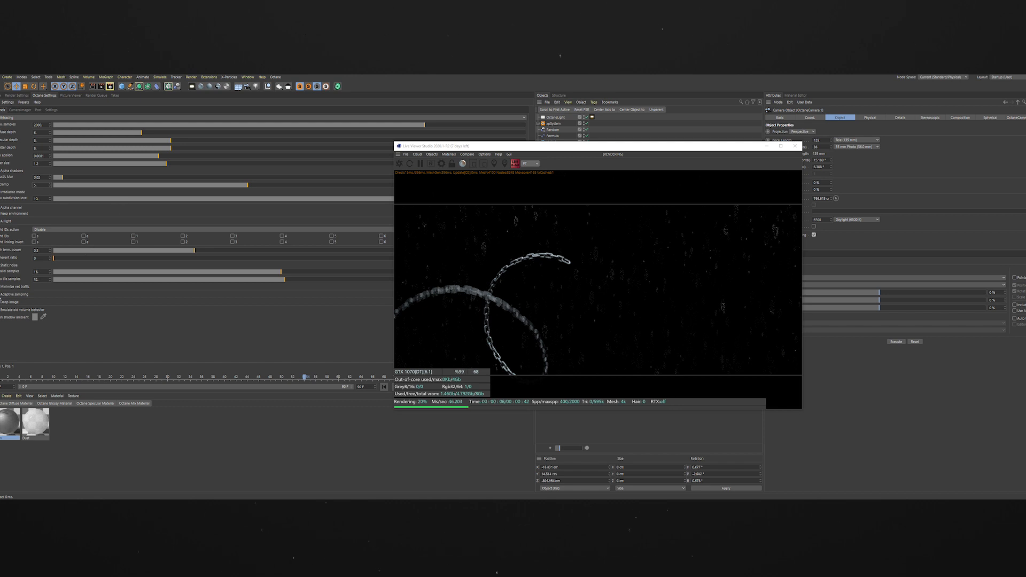
Step: Enable adaptive sampling and inspect its noise pass in the Live Viewer before returning to the main pass
{"action": "left_click", "coordinate": [1, 295]}
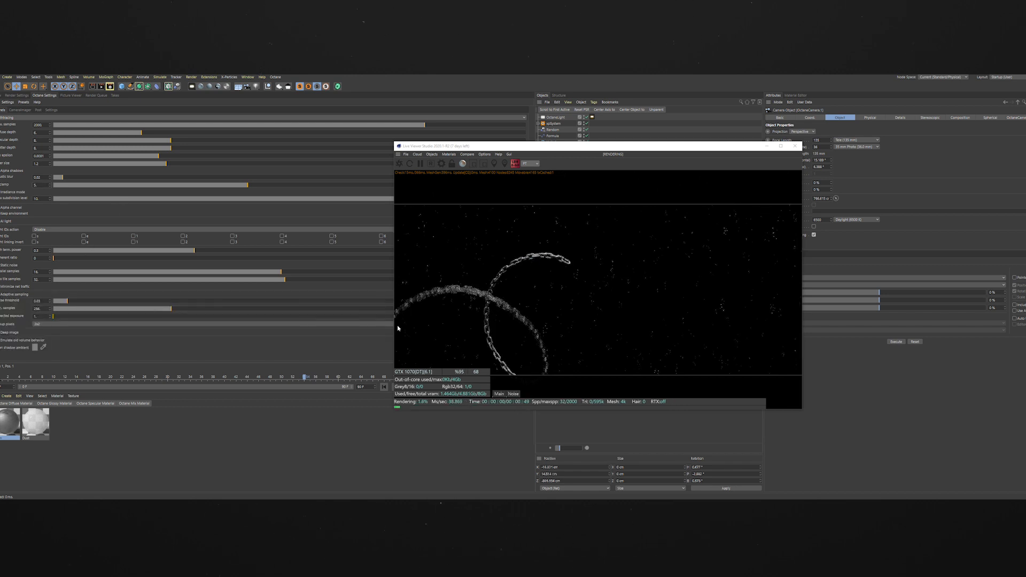
{"action": "left_click", "coordinate": [515, 395]}
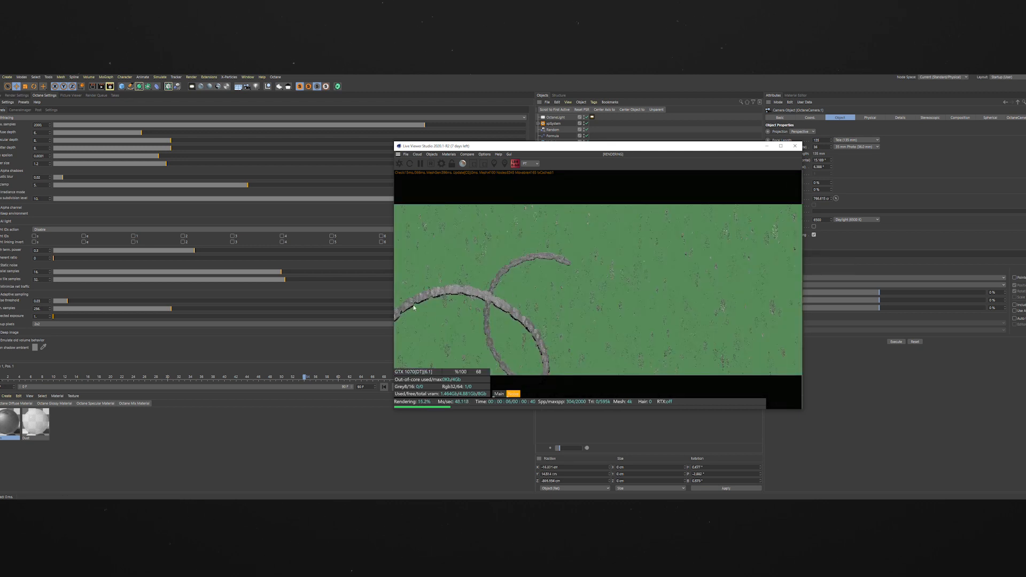
{"action": "left_click", "coordinate": [499, 394]}
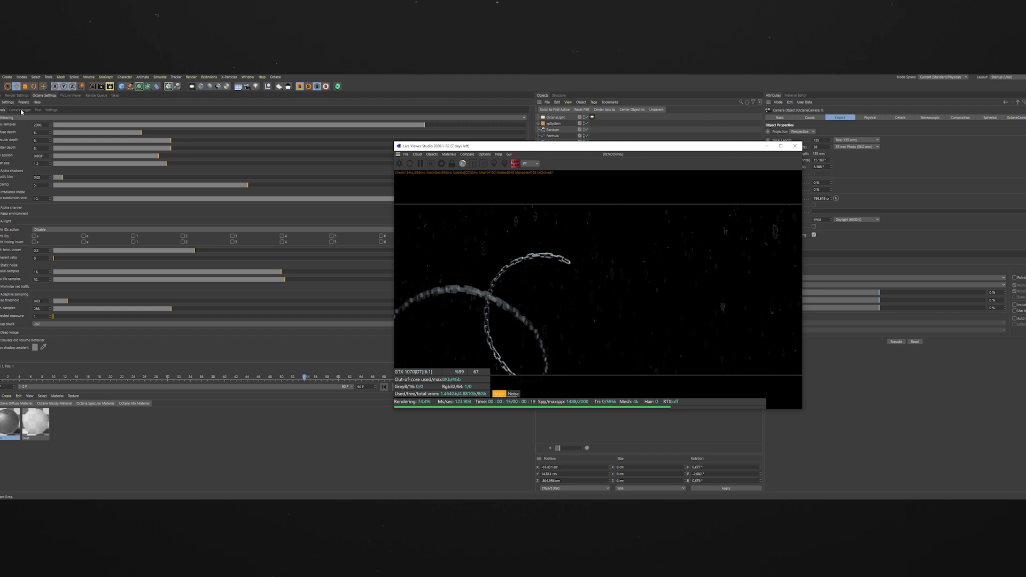
Step: Turn on Use denoised beauty pass and Use all GPUs in the main Octane Renderer render settings
{"action": "left_click", "coordinate": [16, 95]}
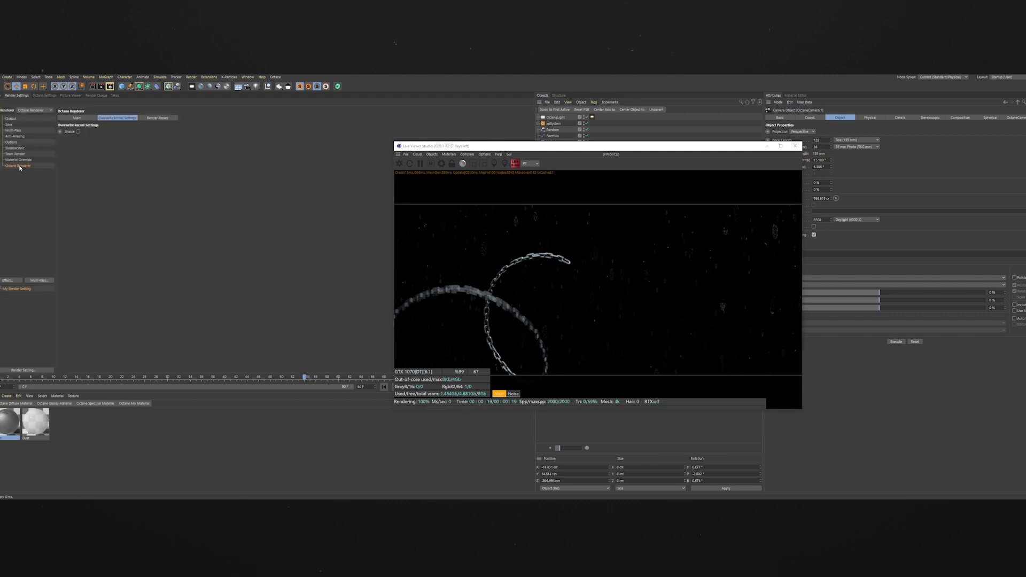
{"action": "left_click", "coordinate": [75, 119]}
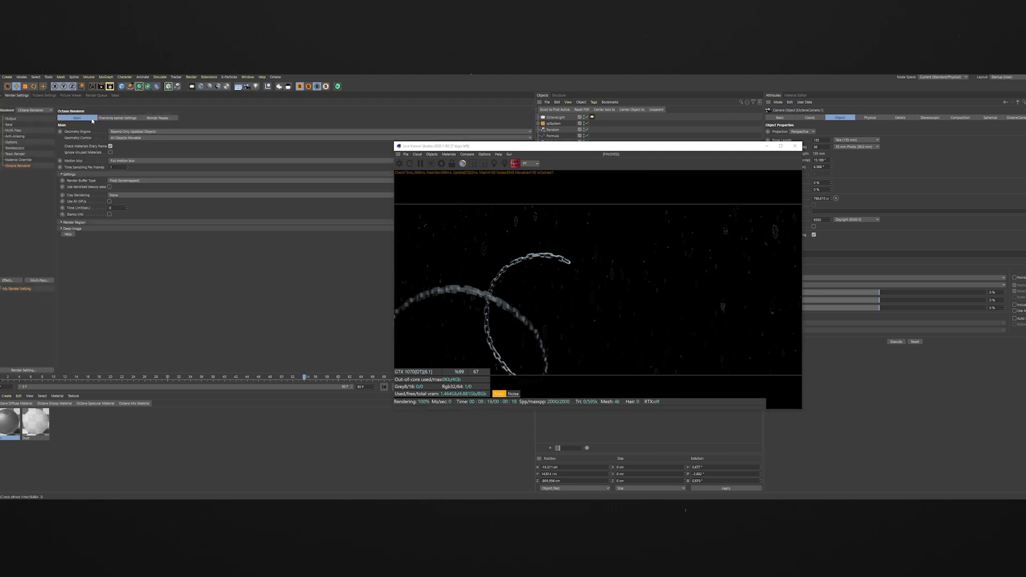
{"action": "left_click", "coordinate": [111, 187]}
{"action": "left_click", "coordinate": [111, 202]}
Step: Enable Octane render passes and move the Live Viewer off the render settings
{"action": "left_click", "coordinate": [155, 118]}
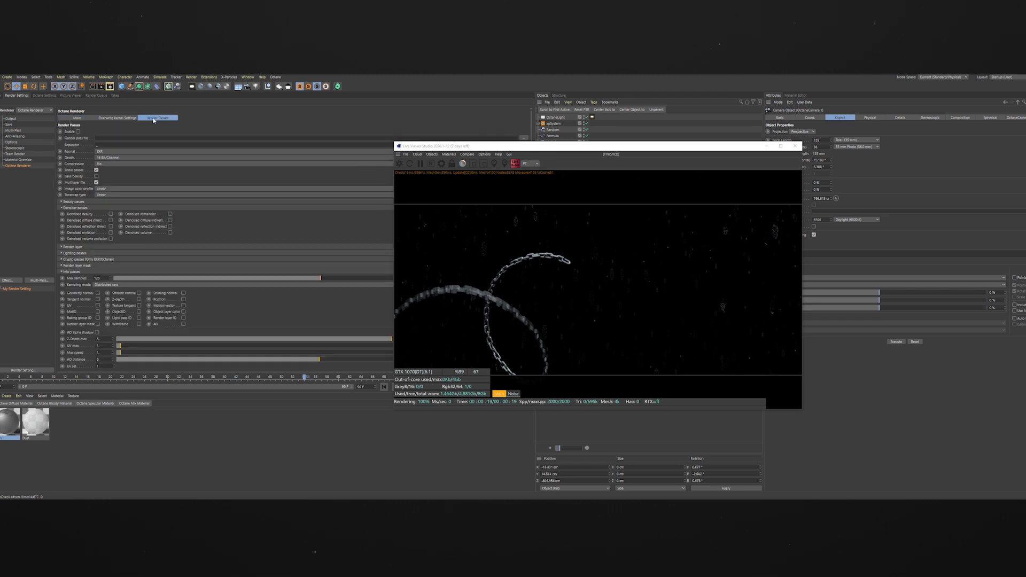
{"action": "left_click", "coordinate": [78, 131]}
{"action": "left_click_drag", "start_coordinate": [465, 147], "coordinate": [608, 137]}
Step: Set the regular image's save format to OpenEXR at 32 Bit/Channel
{"action": "left_click", "coordinate": [10, 124]}
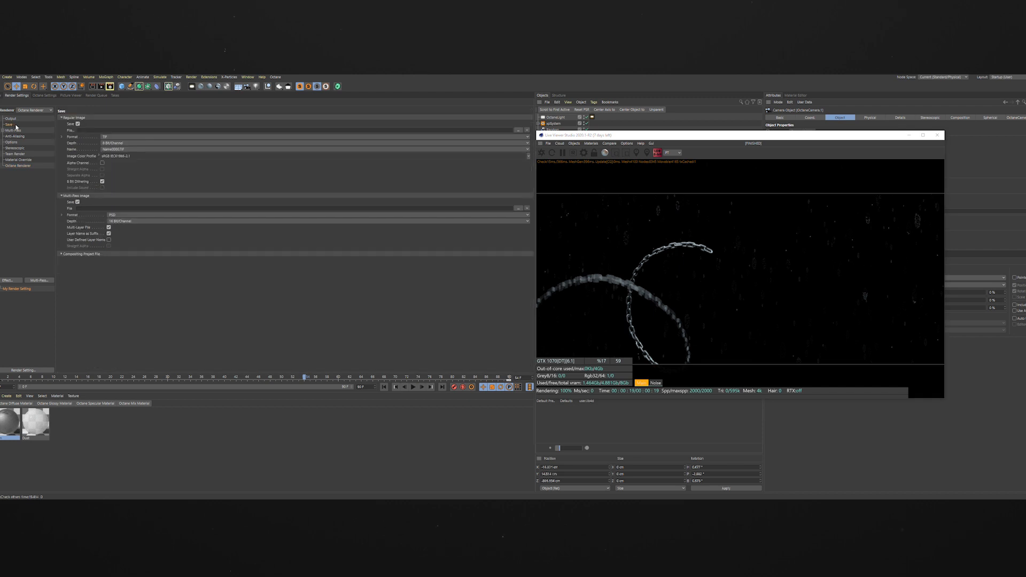
{"action": "left_click", "coordinate": [122, 138]}
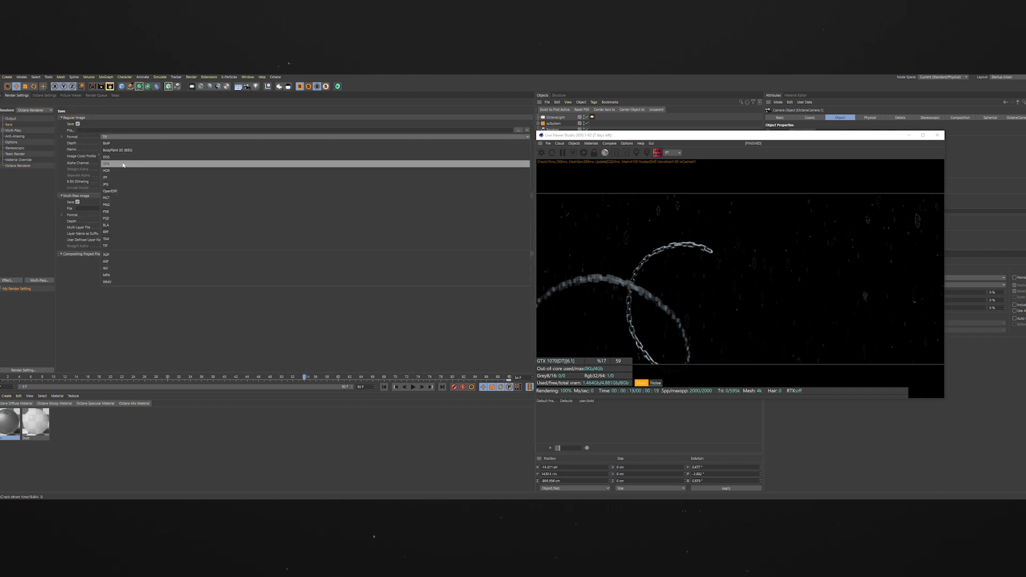
{"action": "left_click", "coordinate": [125, 192]}
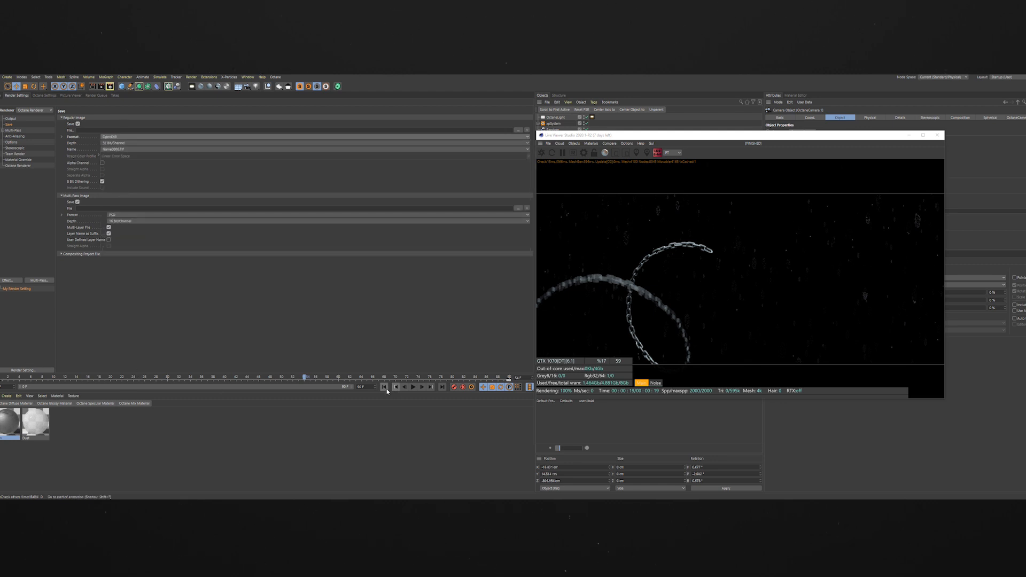
Step: Return the animation to its start and step one frame forward to preview it in the Live Viewer
{"action": "left_click", "coordinate": [1, 95]}
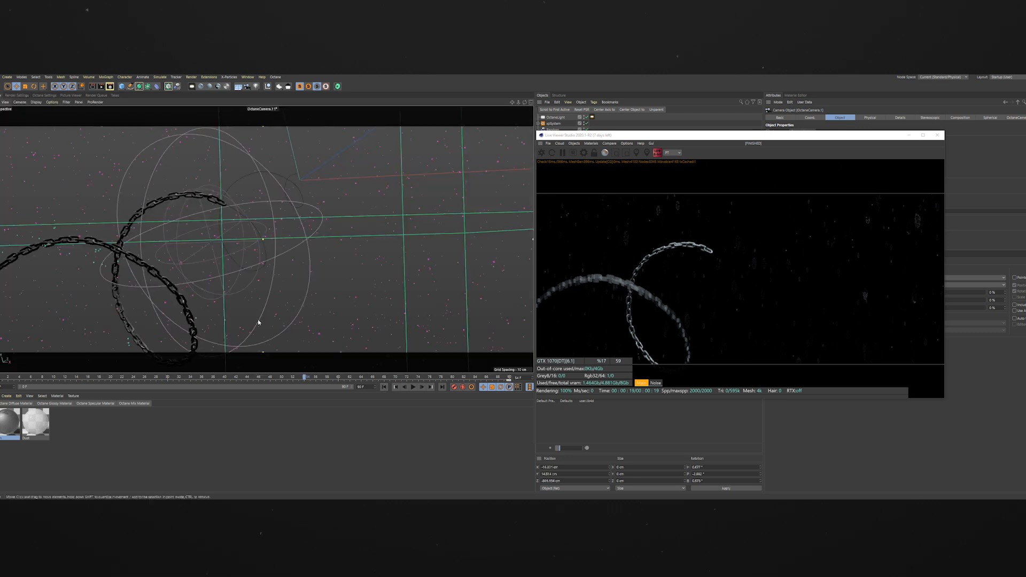
{"action": "left_click", "coordinate": [383, 387]}
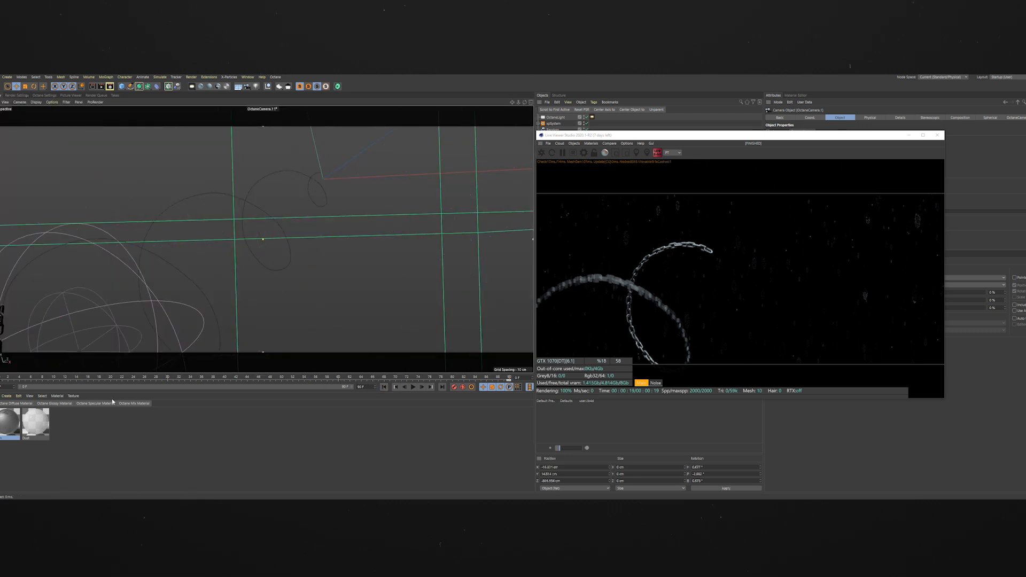
{"action": "left_click", "coordinate": [422, 387]}
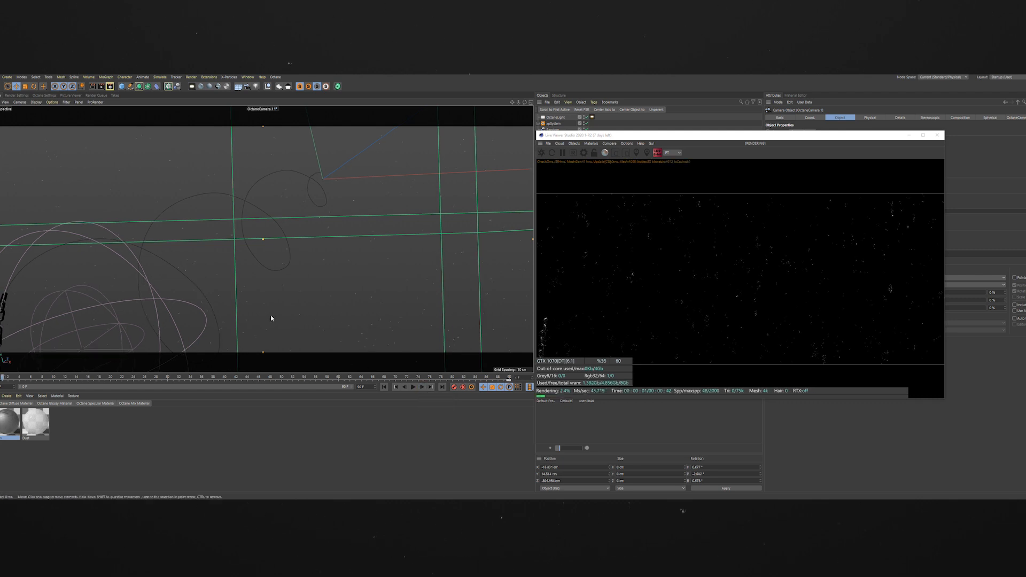
Step: Set the render output to a manual frame range from frame 1 to frame 90
{"action": "left_click", "coordinate": [21, 96]}
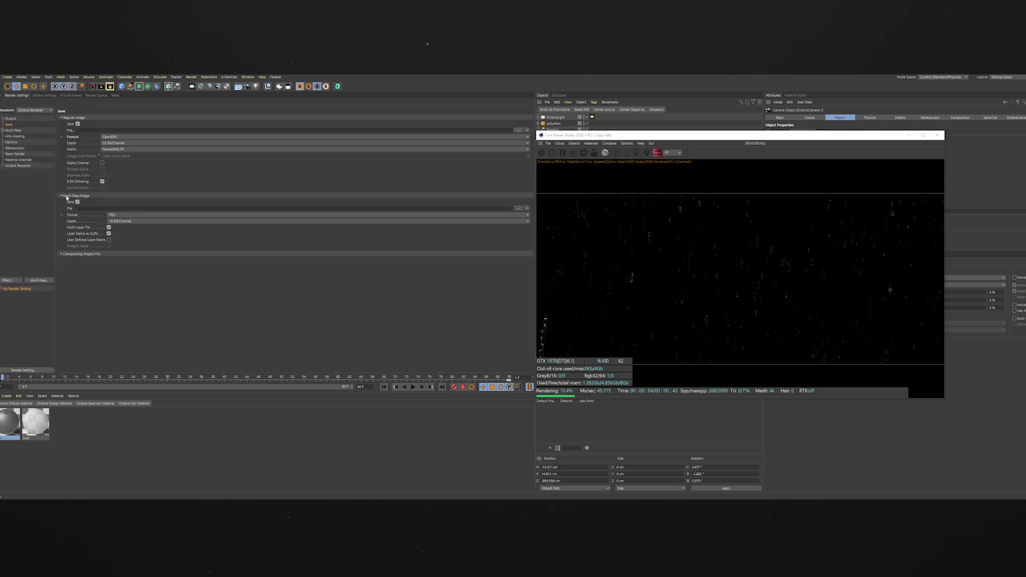
{"action": "left_click", "coordinate": [11, 119]}
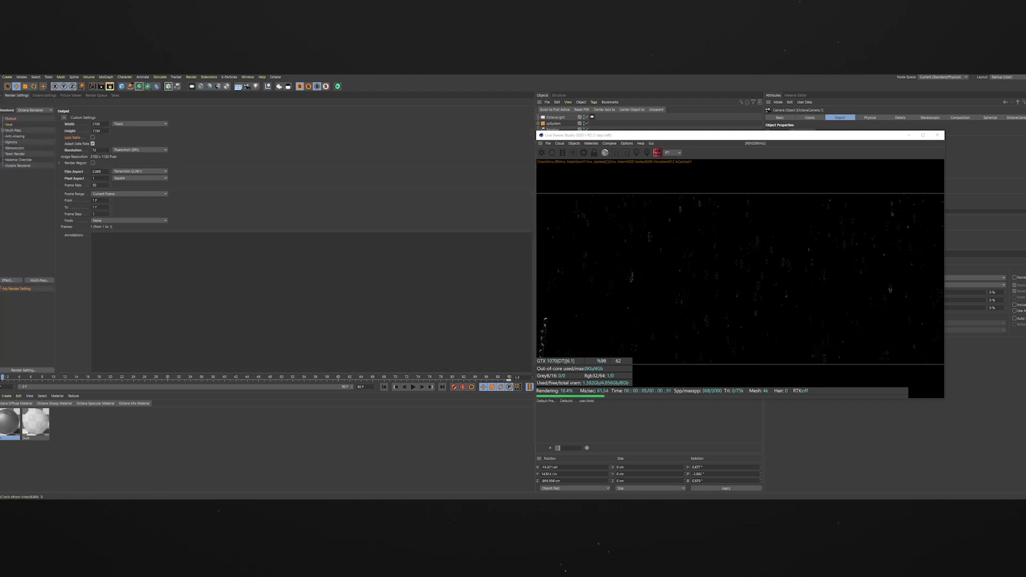
{"action": "left_click_drag", "start_coordinate": [100, 206], "coordinate": [63, 203]}
{"action": "type", "text": "90"}
{"action": "key", "text": "Return"}
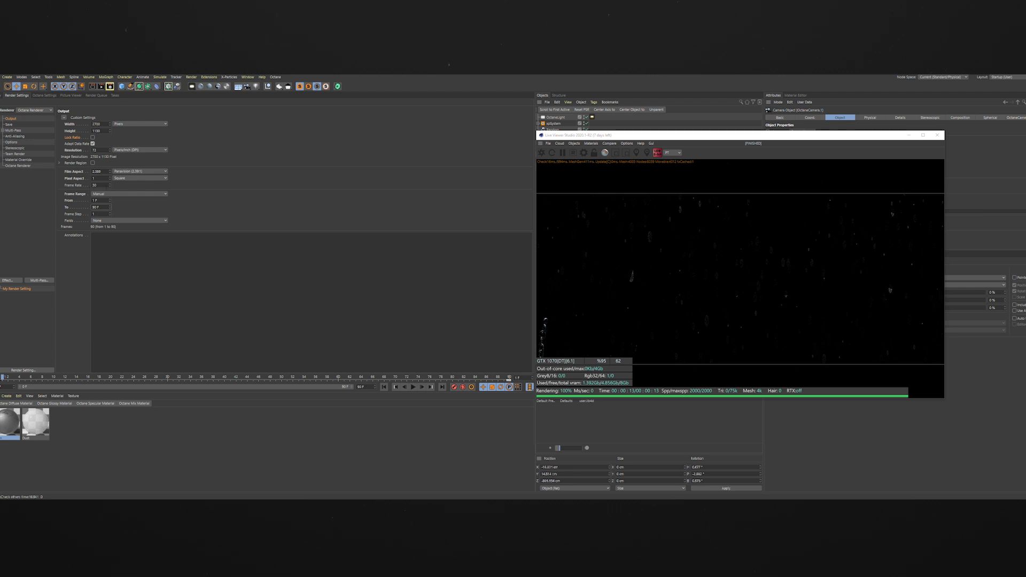
Step: Set the Octane render passes' depth to 32 Bit/Channel with EXR as the file format
{"action": "left_click", "coordinate": [10, 125]}
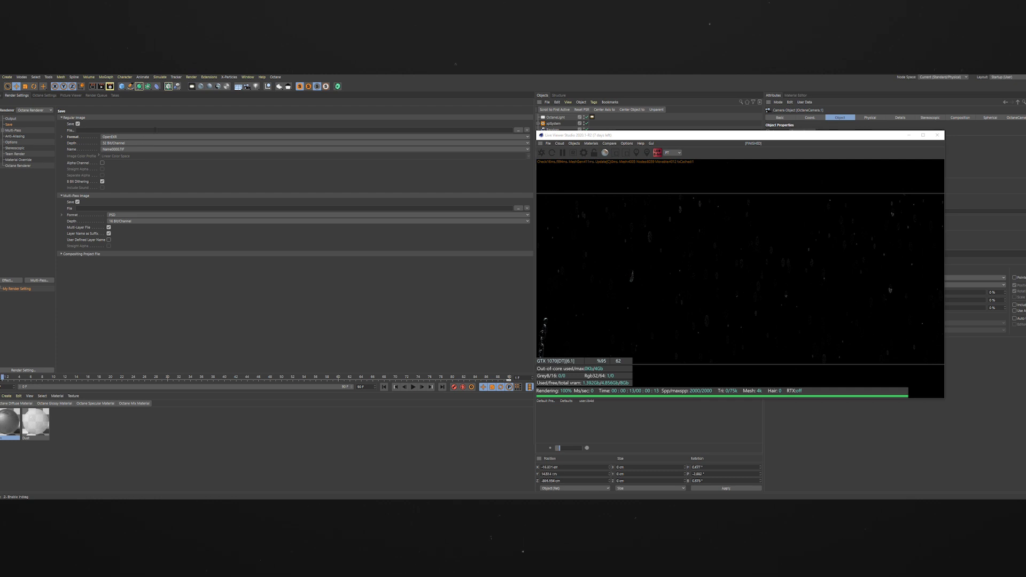
{"action": "left_click", "coordinate": [20, 166]}
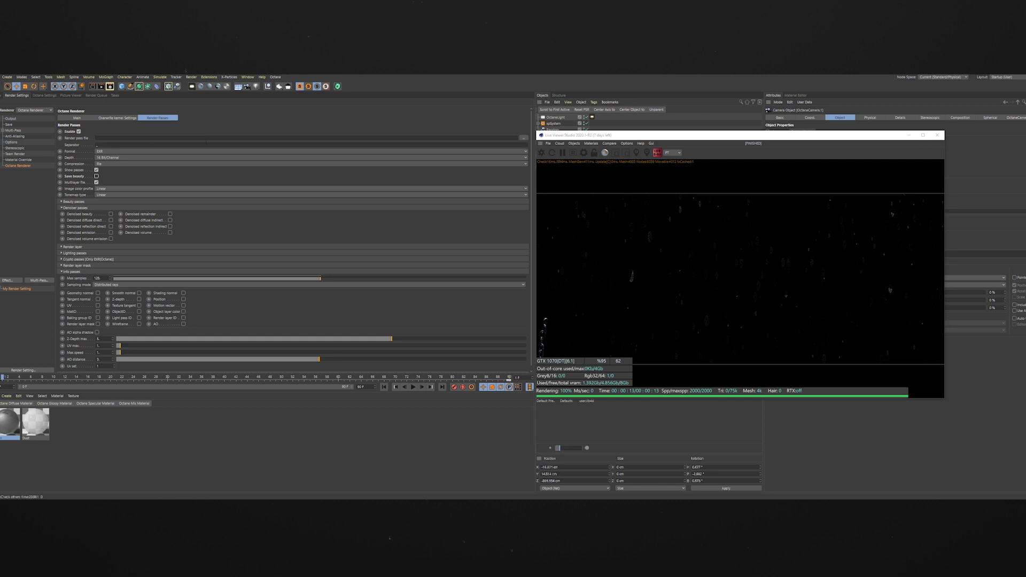
{"action": "left_click", "coordinate": [119, 159]}
{"action": "left_click", "coordinate": [122, 175]}
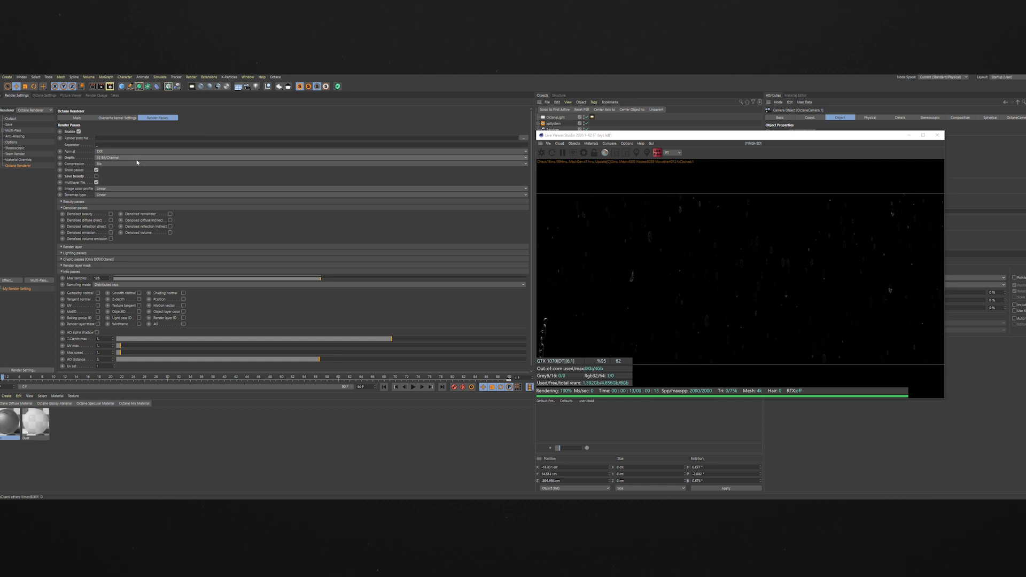
{"action": "left_click", "coordinate": [99, 152]}
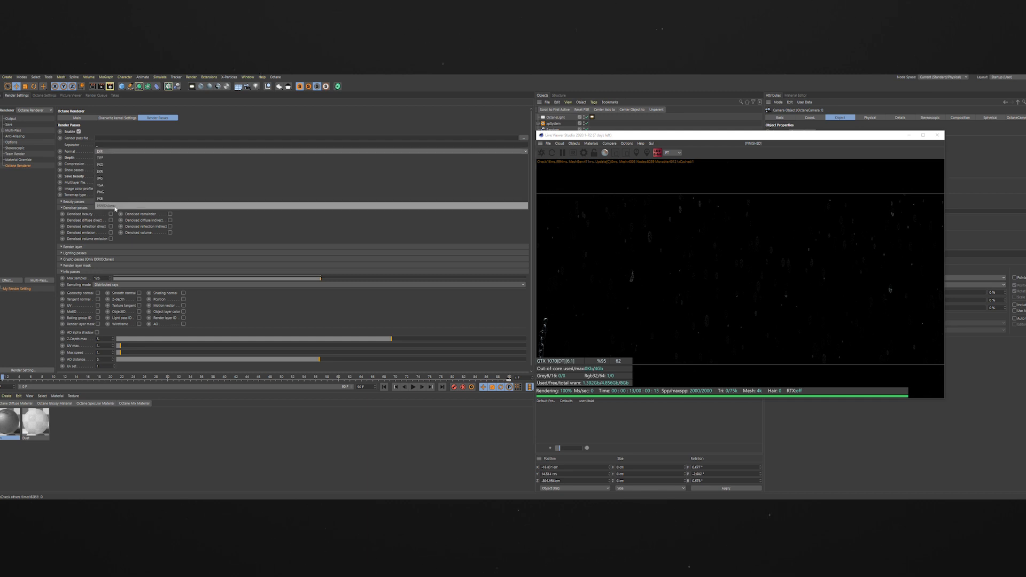
{"action": "left_click", "coordinate": [115, 173]}
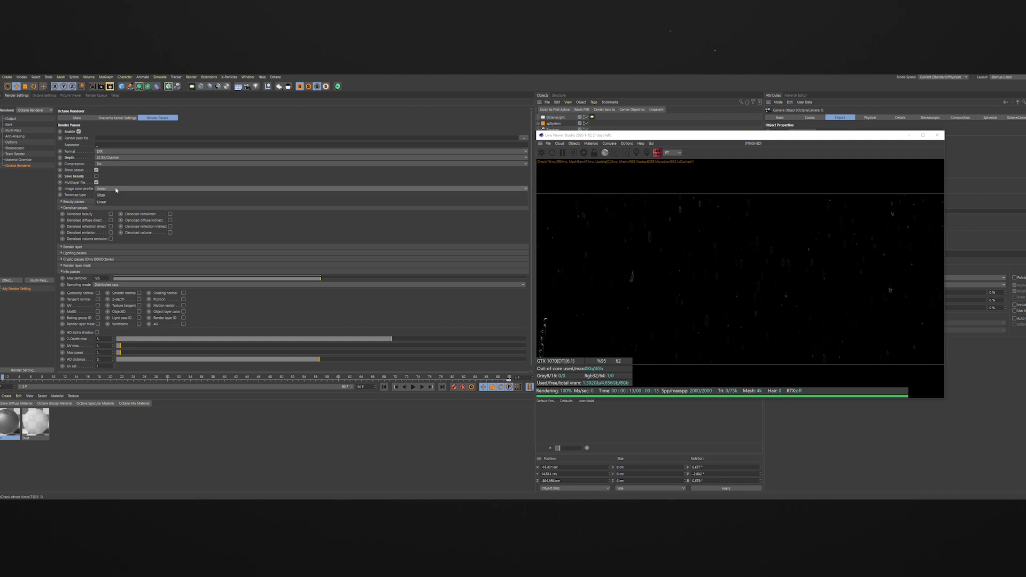
Step: Set the render passes' tonemap type to Tonemapped and enable the Denoised beauty pass
{"action": "left_click", "coordinate": [107, 195]}
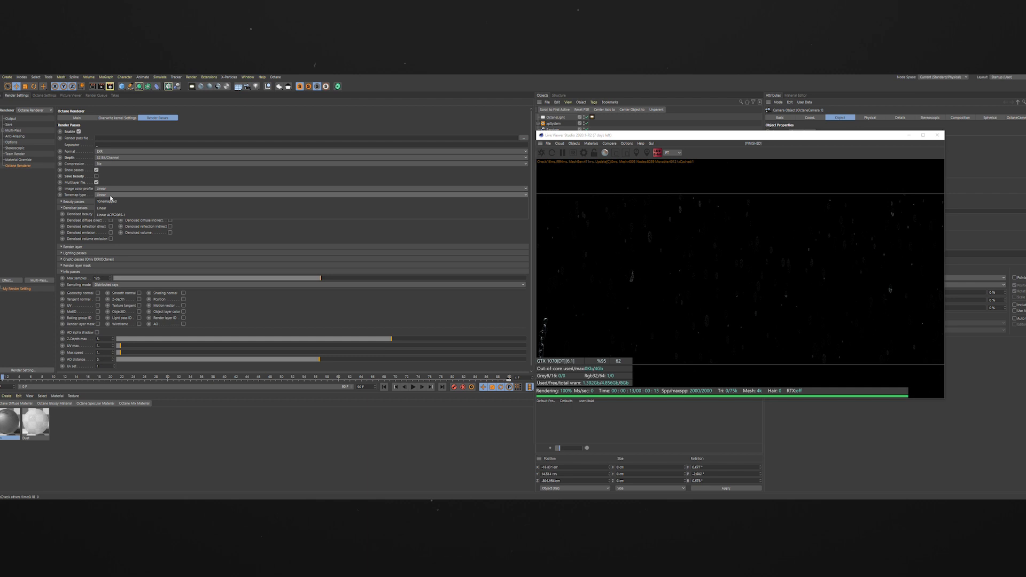
{"action": "left_click", "coordinate": [120, 206]}
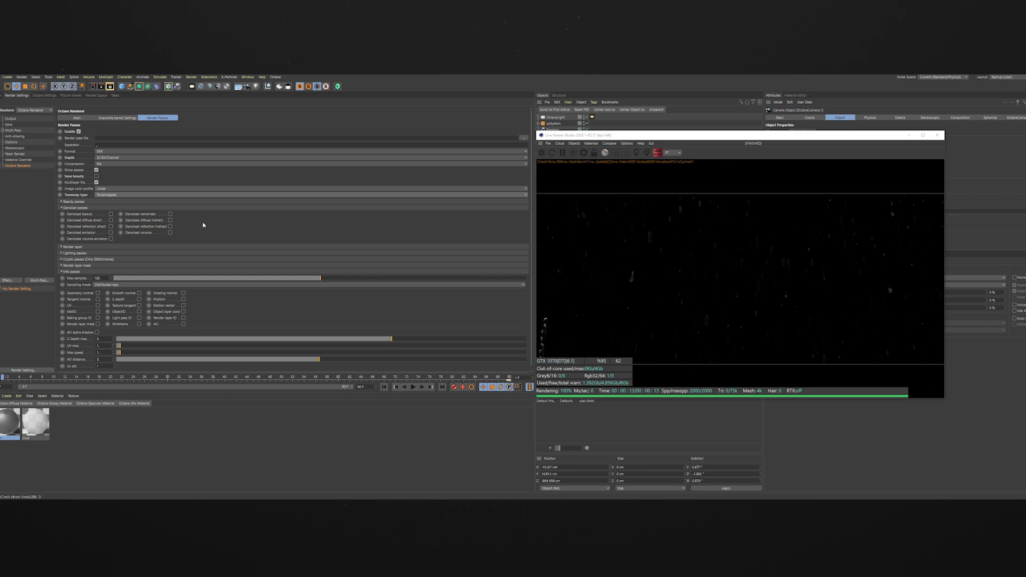
{"action": "left_click", "coordinate": [111, 214]}
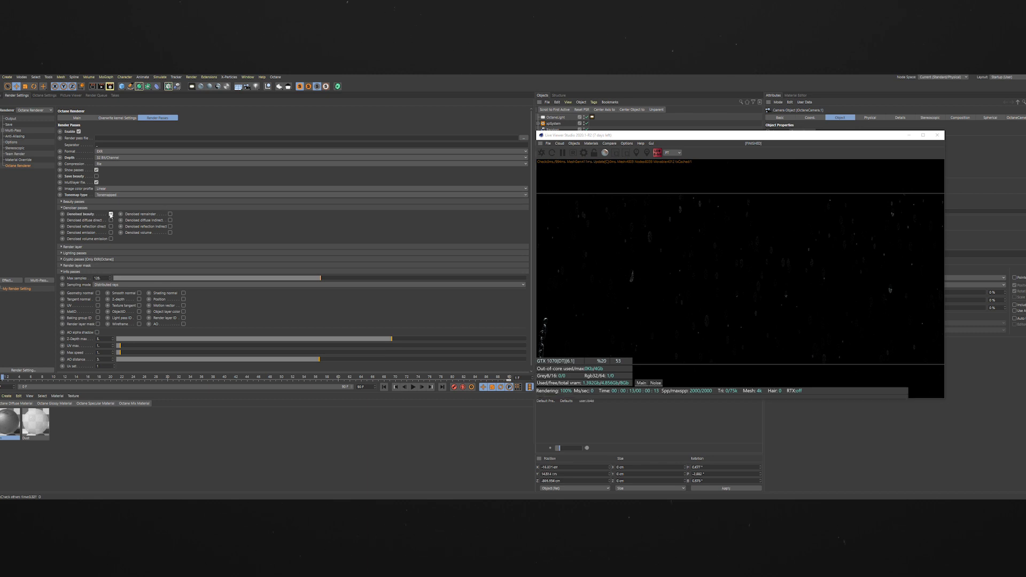
{"action": "left_click", "coordinate": [63, 208]}
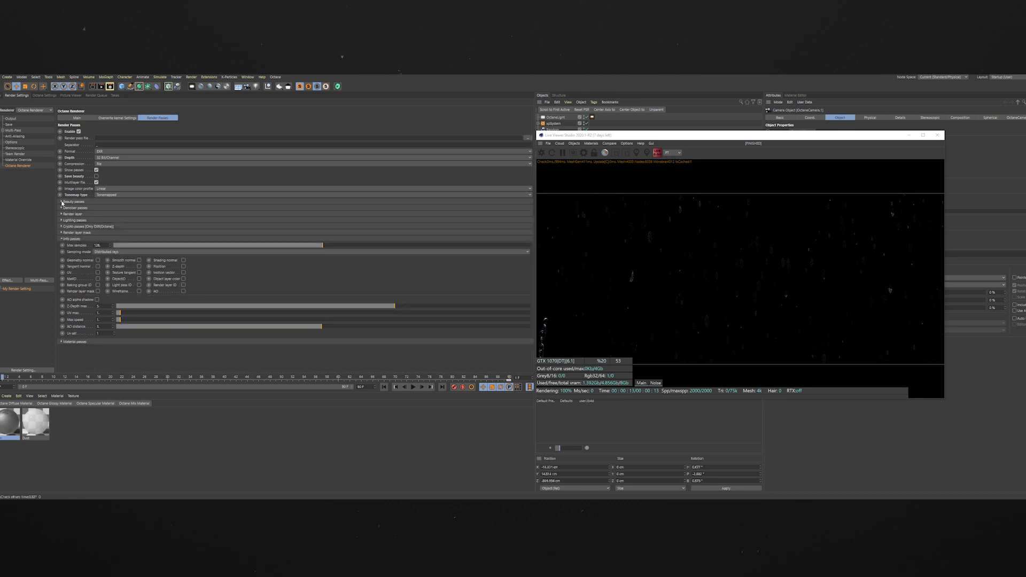
Step: Enable the Diffuse pass among the Octane beauty passes and collapse that group
{"action": "left_click", "coordinate": [61, 203]}
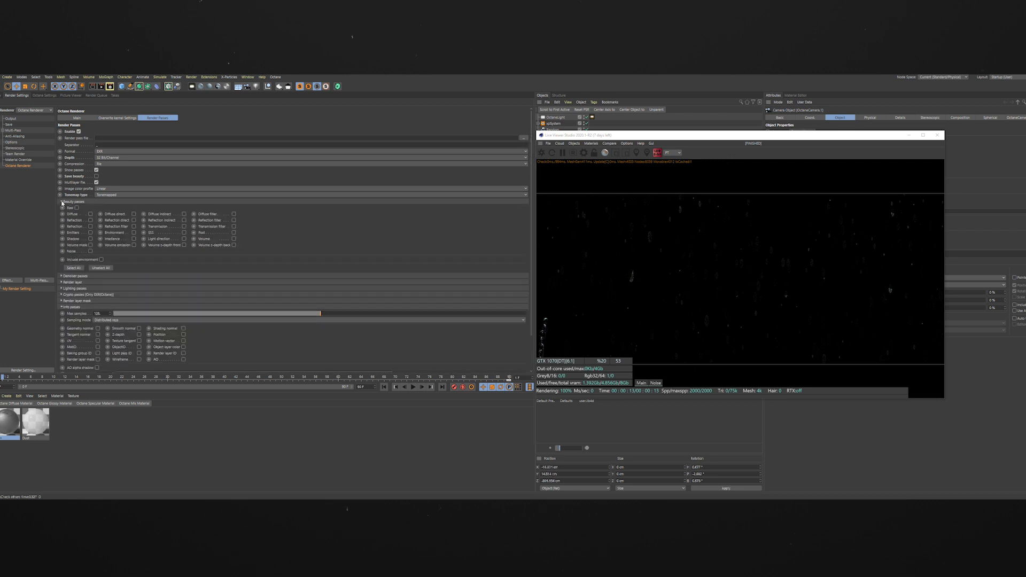
{"action": "left_click", "coordinate": [91, 214]}
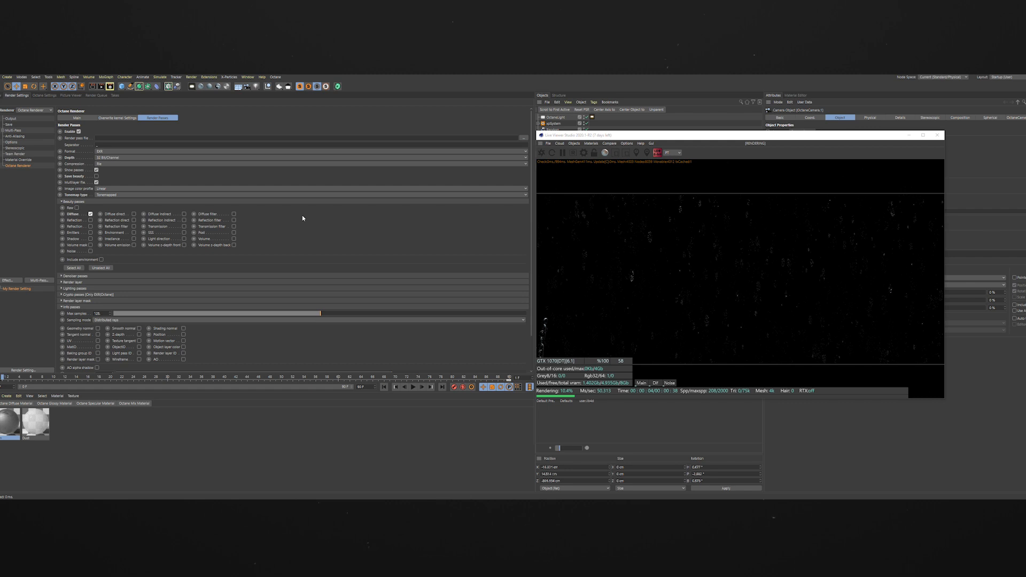
{"action": "left_click", "coordinate": [62, 202]}
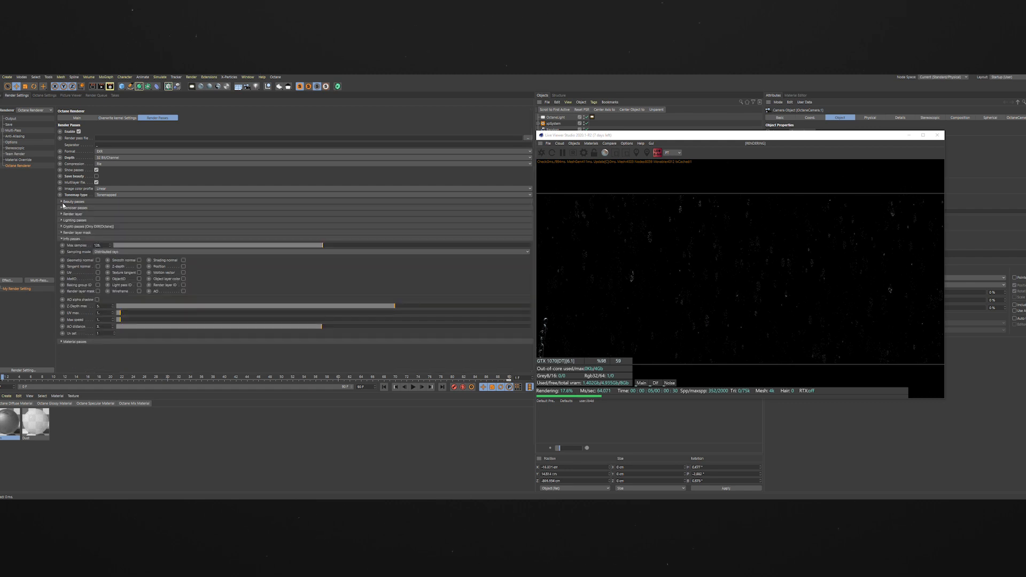
Step: Set the Light pass ID to 3 in the OctaneLight object's light tag
{"action": "left_click", "coordinate": [61, 221]}
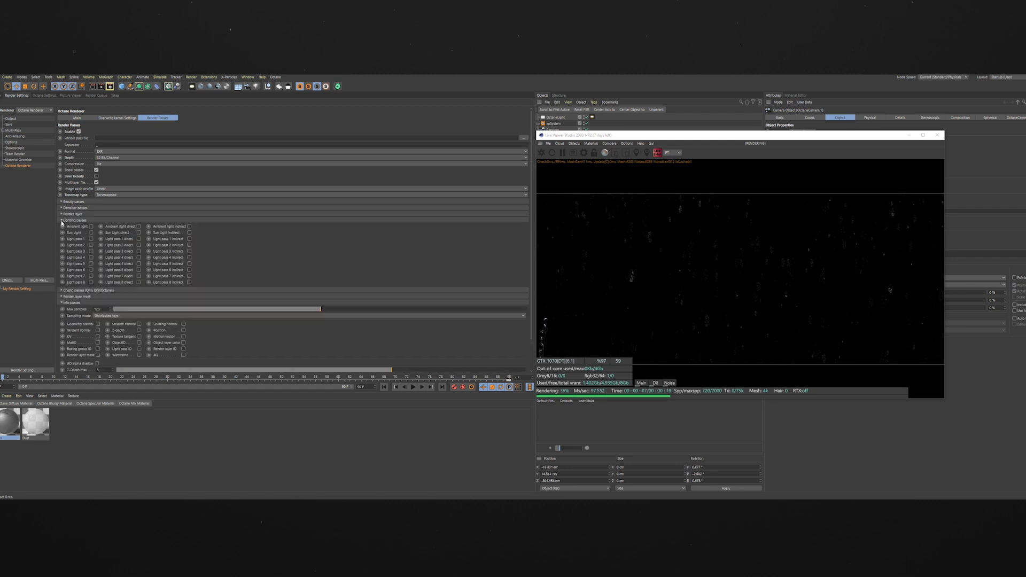
{"action": "left_click", "coordinate": [592, 117]}
{"action": "left_click_drag", "start_coordinate": [660, 134], "coordinate": [227, 130]}
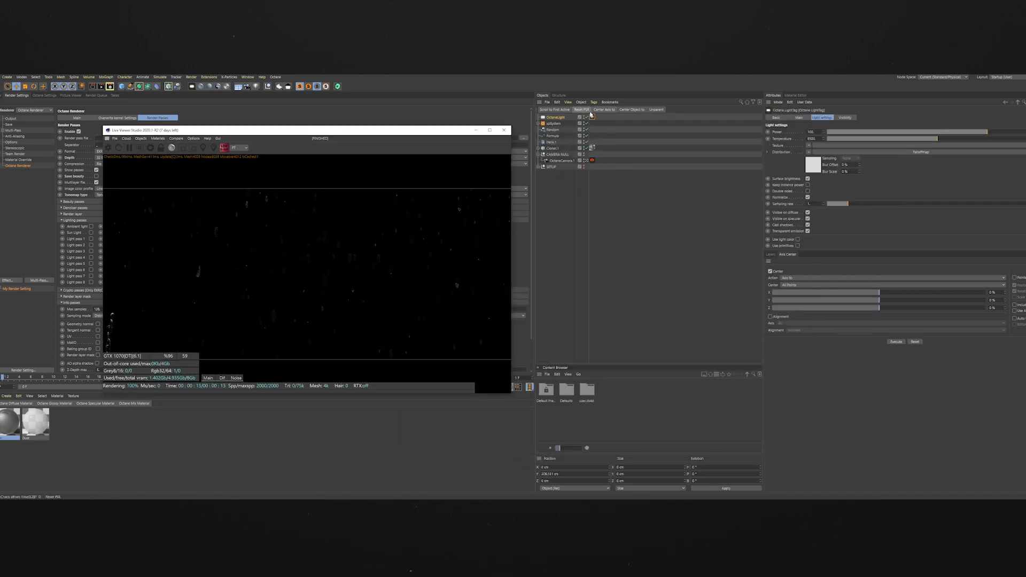
{"action": "scroll", "coordinate": [867, 234], "scroll_direction": "down", "scroll_amount": 2}
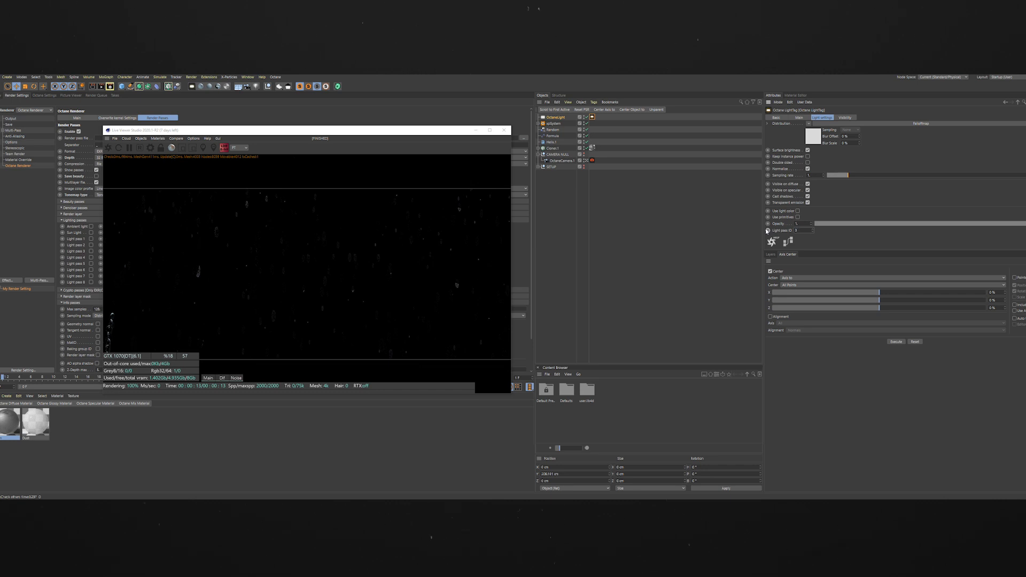
{"action": "type", "text": "3"}
{"action": "key", "text": "Return"}
{"action": "left_click_drag", "start_coordinate": [273, 132], "coordinate": [488, 113]}
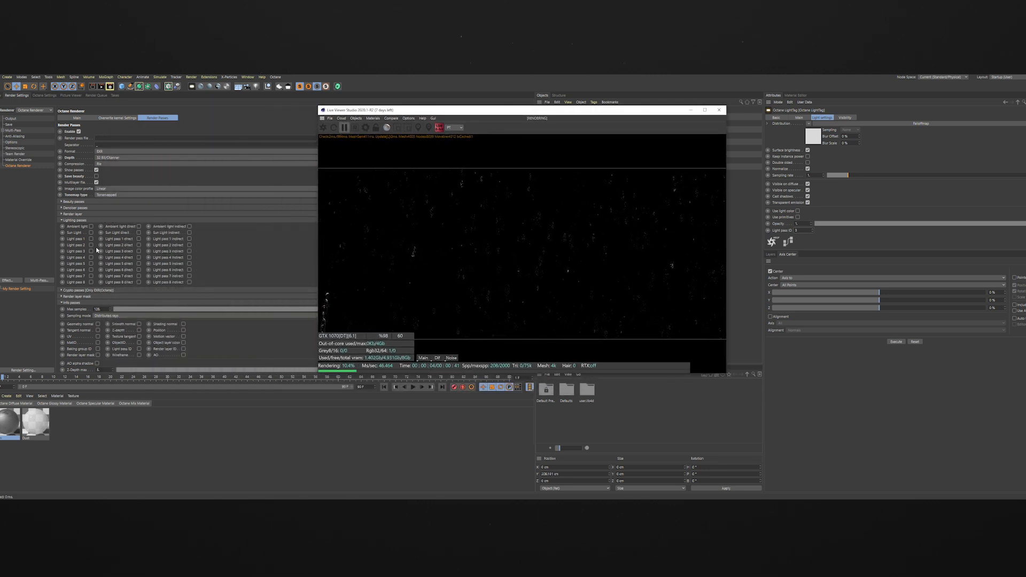
Step: Enable Light pass 3 among the lighting passes, preview it in the Live Viewer and collapse the group
{"action": "left_click", "coordinate": [79, 220]}
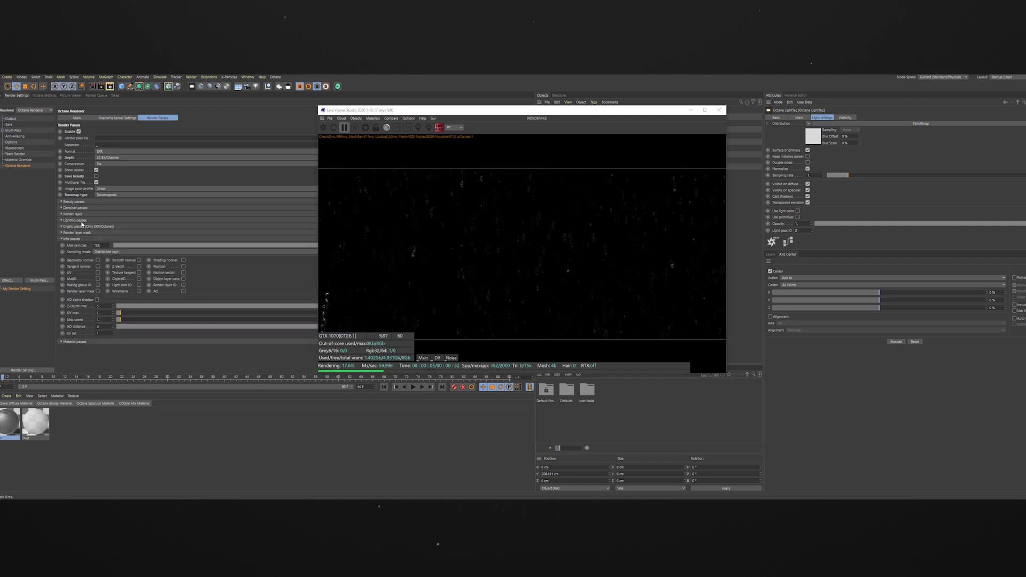
{"action": "left_click", "coordinate": [60, 220]}
{"action": "left_click", "coordinate": [91, 251]}
{"action": "left_click", "coordinate": [464, 358]}
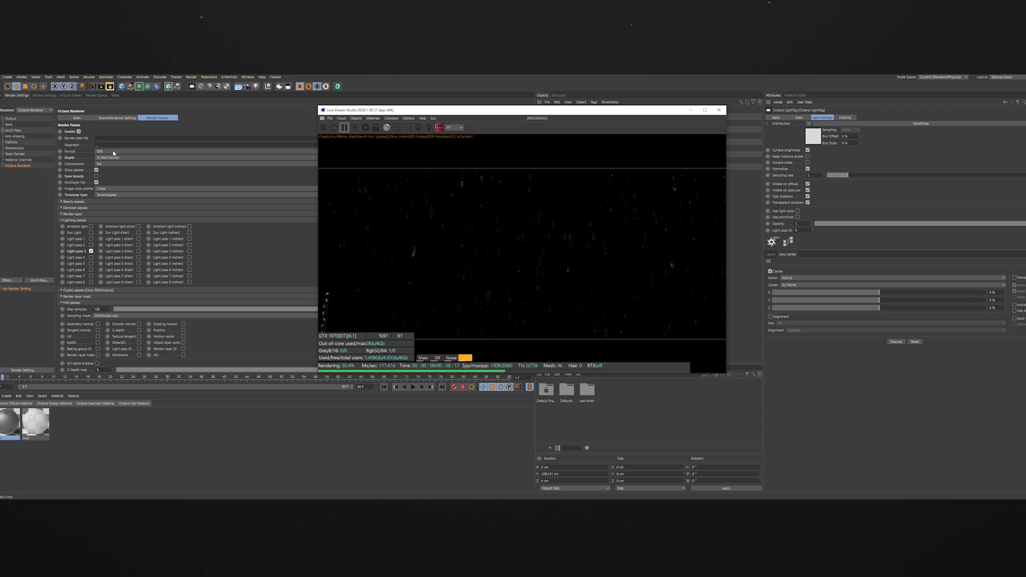
{"action": "left_click", "coordinate": [62, 221]}
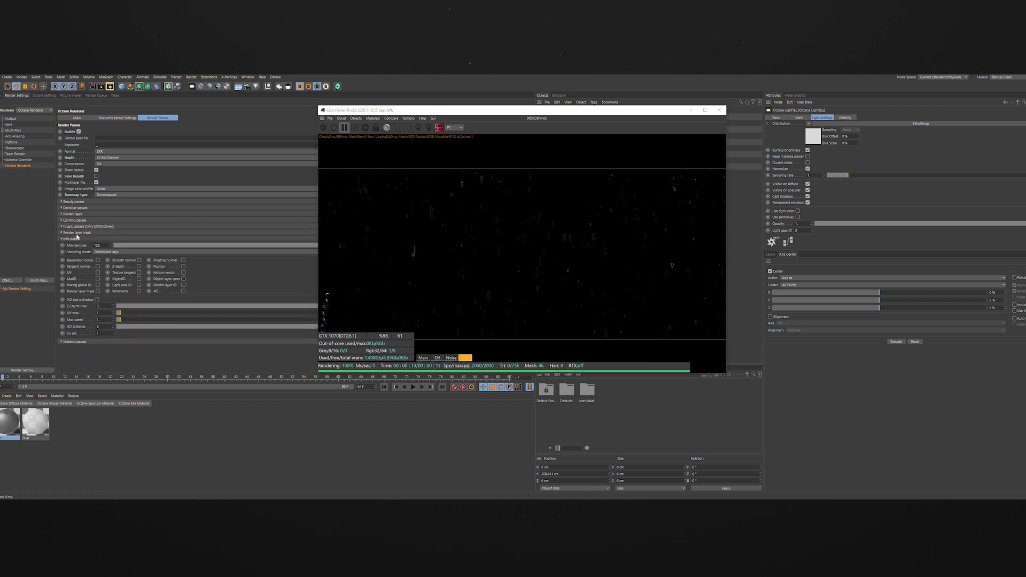
Step: Enable the Z-depth info pass and display it in the Live Viewer
{"action": "left_click", "coordinate": [139, 267]}
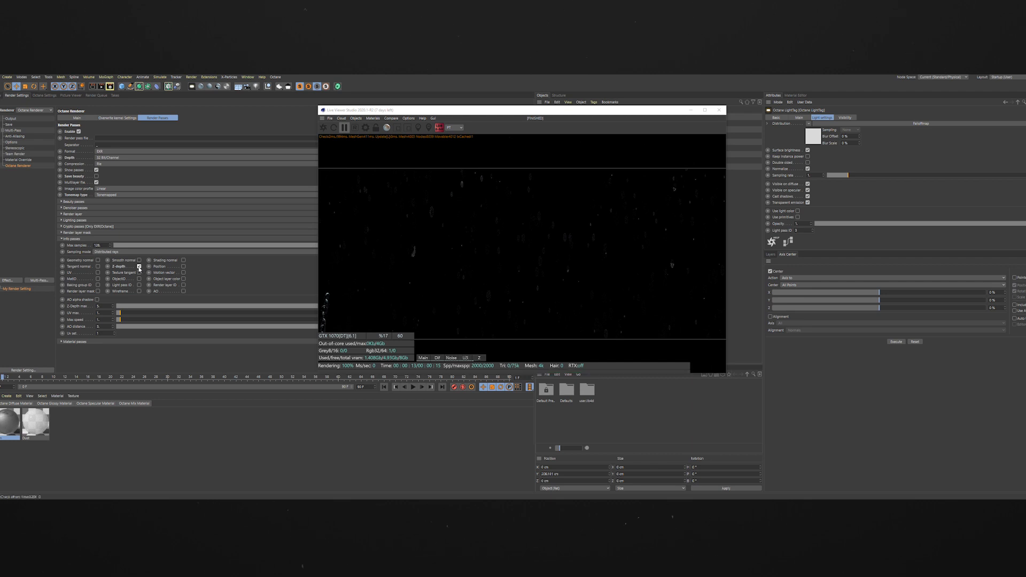
{"action": "left_click", "coordinate": [479, 357]}
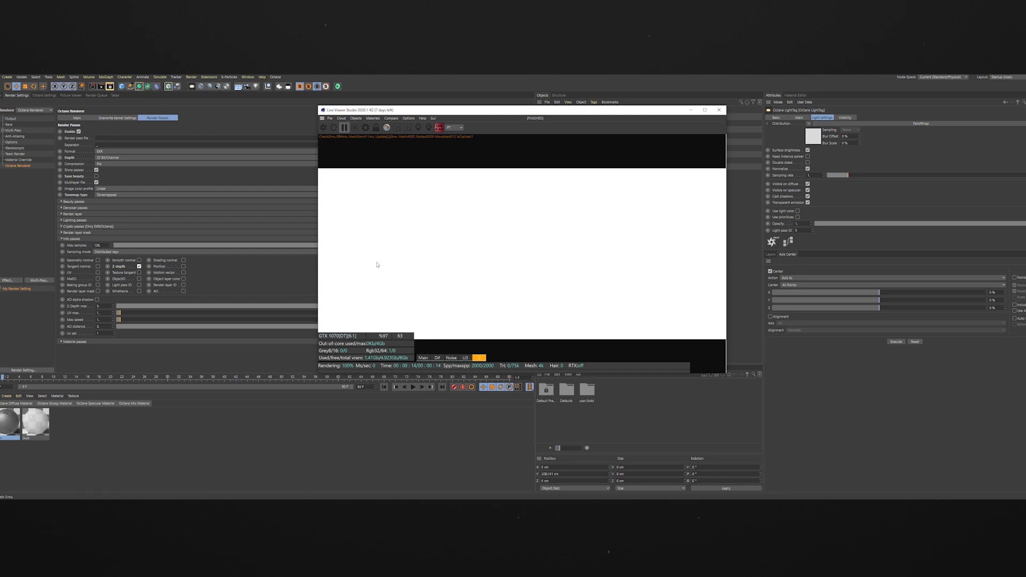
{"action": "left_click_drag", "start_coordinate": [448, 110], "coordinate": [578, 124]}
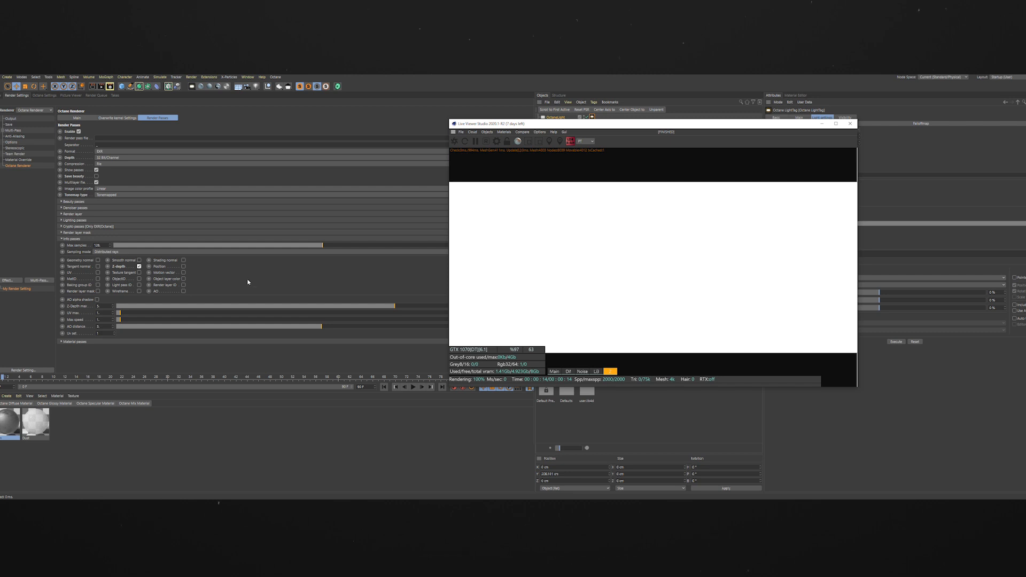
Step: Go to the last frame of the animation and raise the Z-Depth max to about 13
{"action": "mouse_move", "coordinate": [398, 309]}
{"action": "left_mouse_down"}
{"action": "mouse_move", "coordinate": [458, 305]}
{"action": "mouse_move", "coordinate": [320, 306]}
{"action": "mouse_move", "coordinate": [400, 305]}
{"action": "left_mouse_up"}
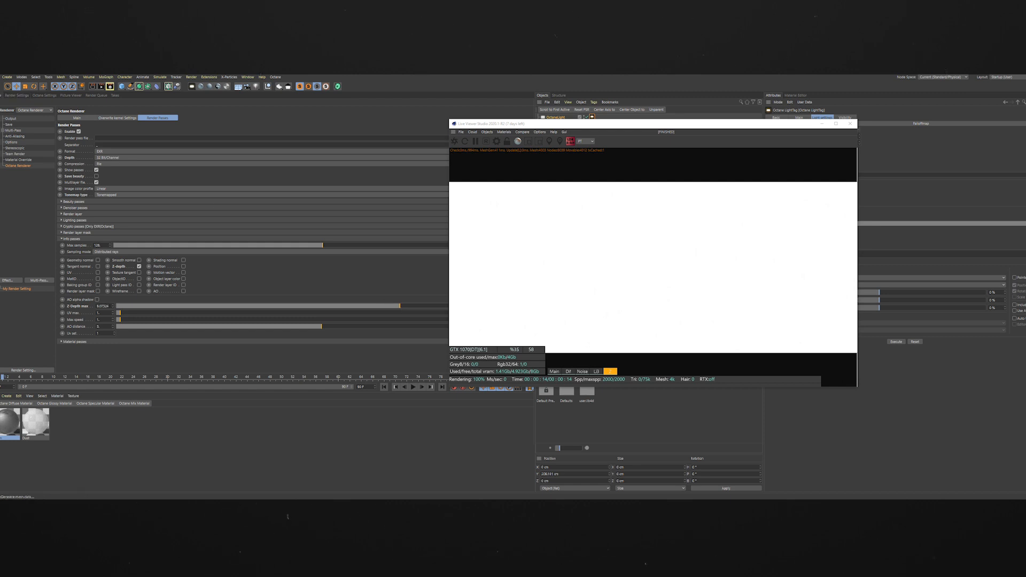
{"action": "left_click", "coordinate": [1, 95]}
{"action": "left_click", "coordinate": [442, 388]}
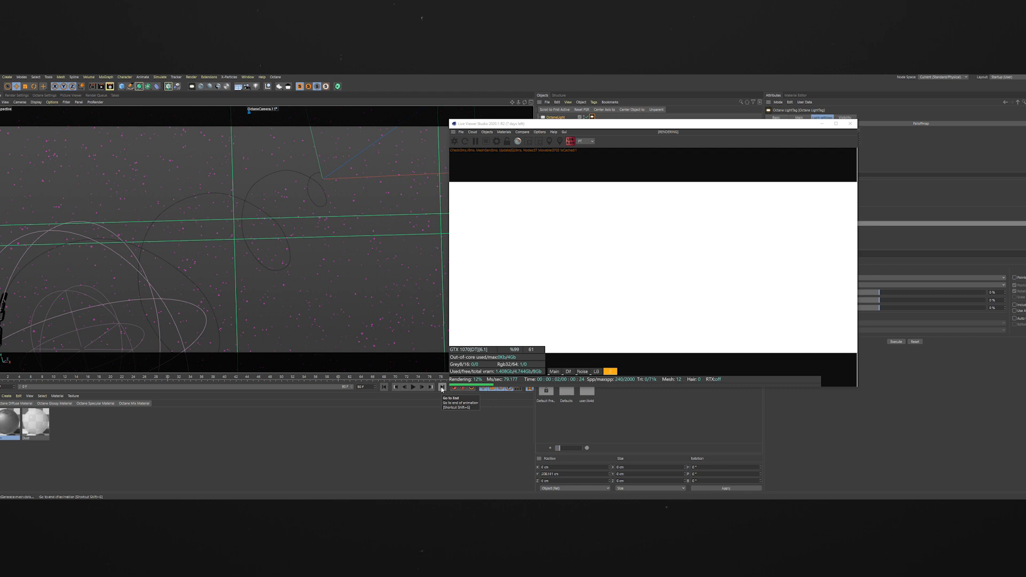
{"action": "left_click", "coordinate": [17, 95]}
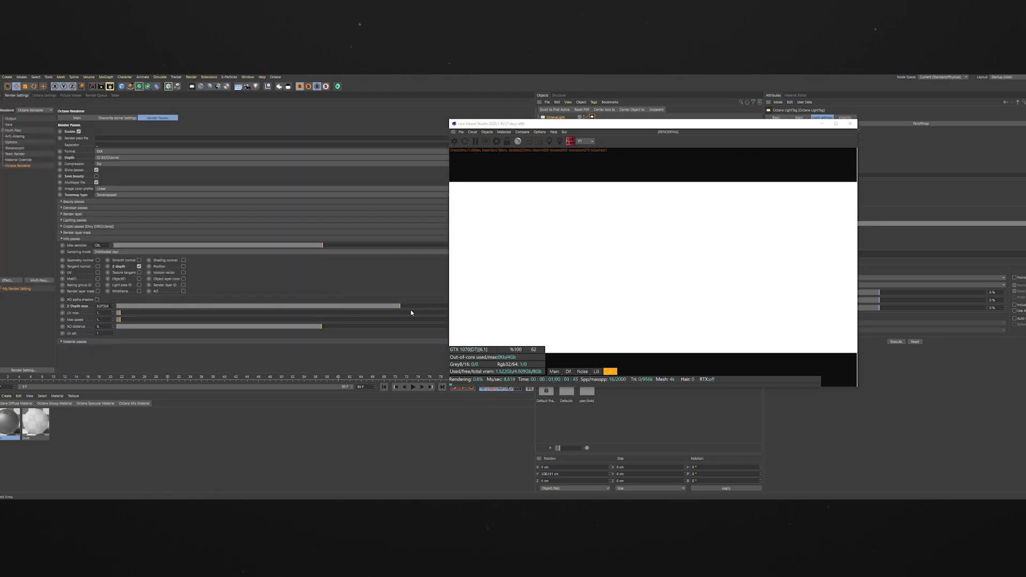
{"action": "left_click_drag", "start_coordinate": [402, 309], "coordinate": [425, 308]}
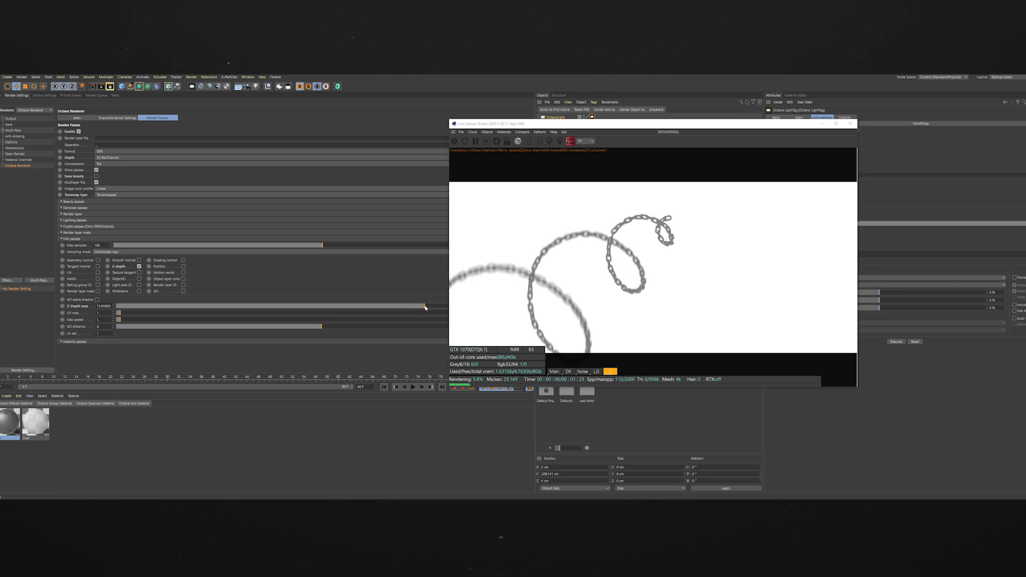
{"action": "left_click_drag", "start_coordinate": [637, 128], "coordinate": [734, 120]}
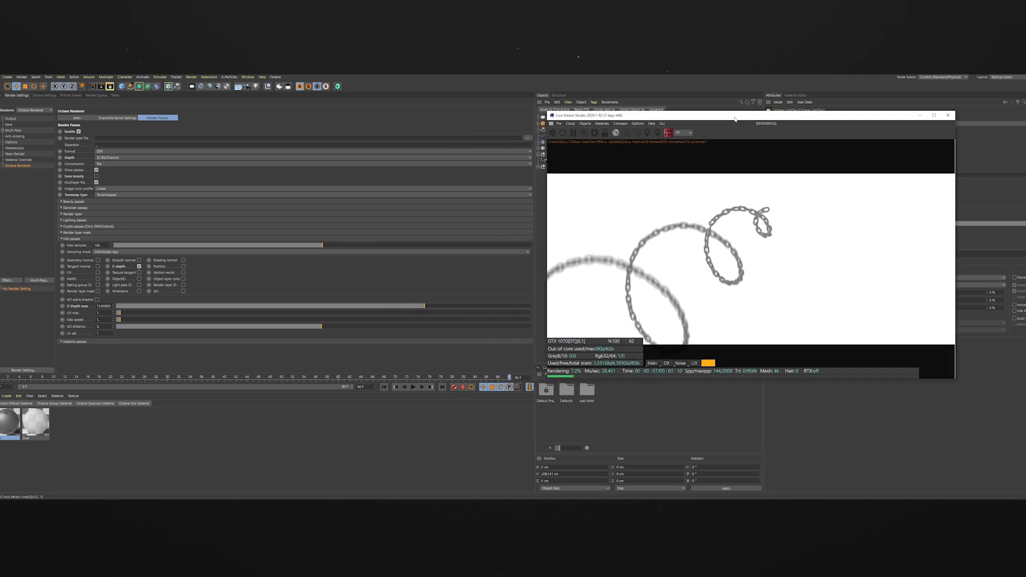
Step: Lower the Z-Depth max to 8
{"action": "mouse_move", "coordinate": [425, 306]}
{"action": "left_mouse_down"}
{"action": "mouse_move", "coordinate": [475, 306]}
{"action": "mouse_move", "coordinate": [408, 309]}
{"action": "left_mouse_up"}
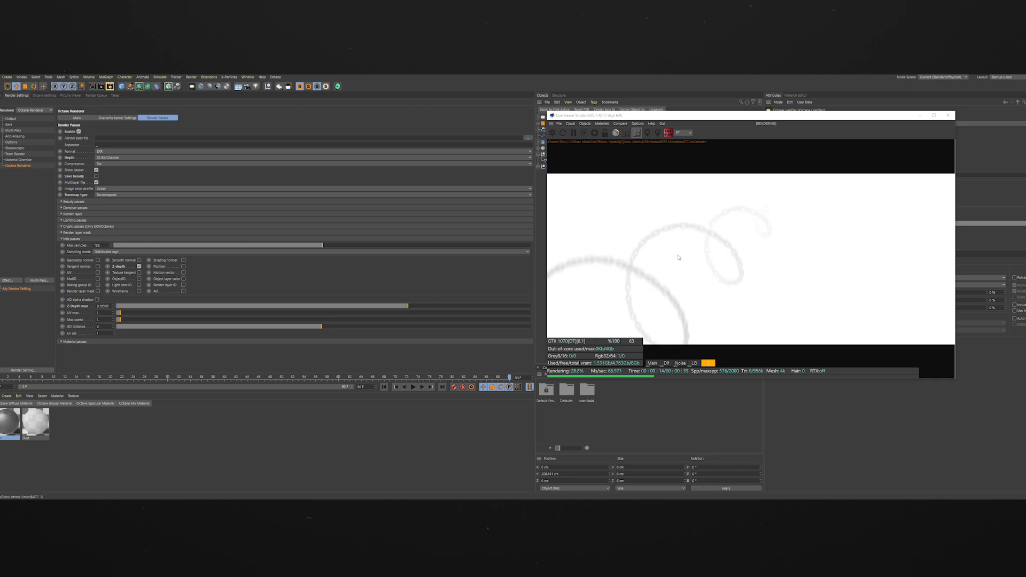
{"action": "double_click", "coordinate": [103, 306]}
{"action": "type", "text": "8"}
{"action": "key", "text": "Return"}
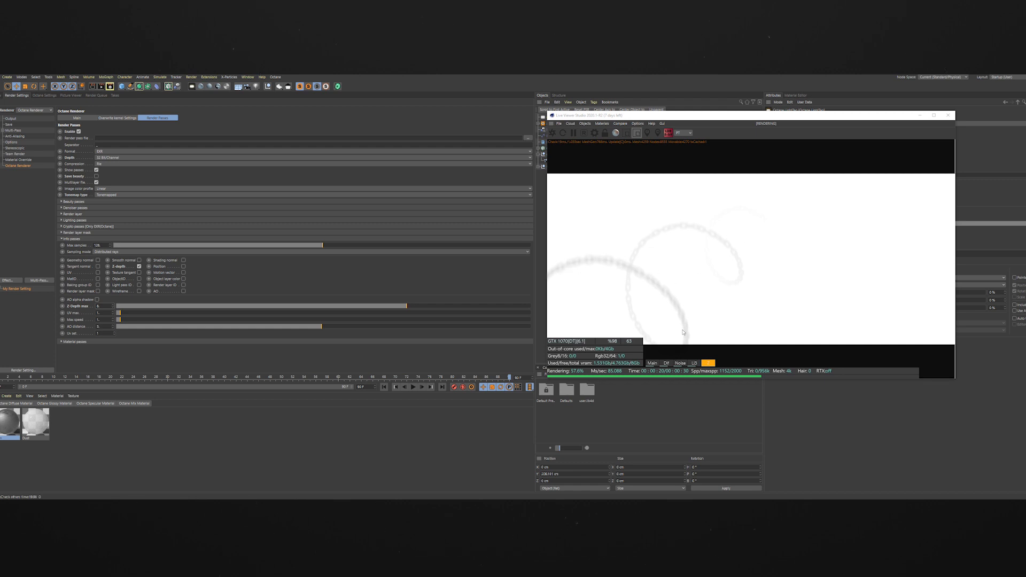
Step: Fine-tune the depth contrast on the chain and set the Z-Depth max to 8.5
{"action": "mouse_move", "coordinate": [410, 307]}
{"action": "left_mouse_down"}
{"action": "mouse_move", "coordinate": [401, 308]}
{"action": "mouse_move", "coordinate": [417, 307]}
{"action": "left_mouse_up"}
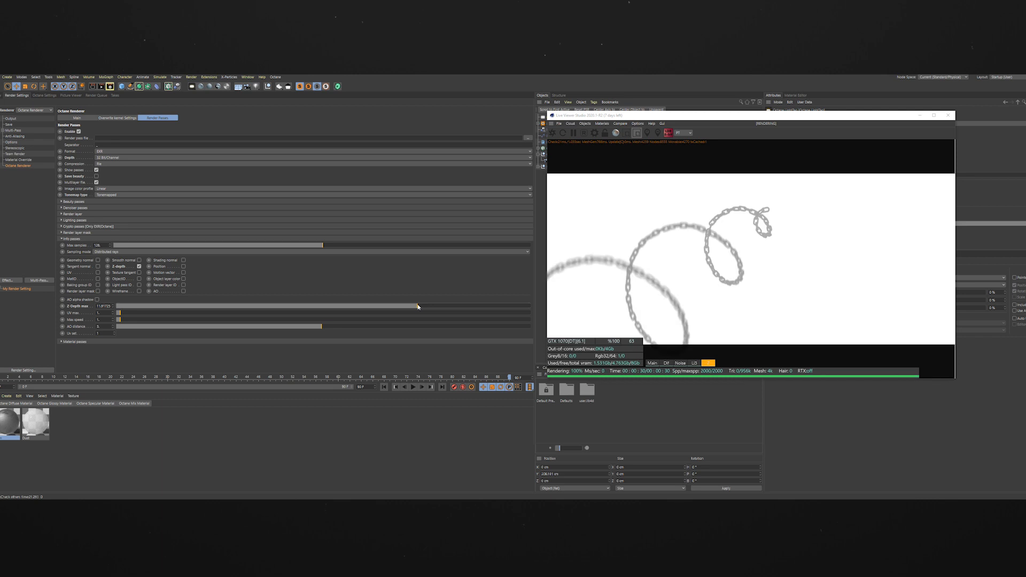
{"action": "left_click_drag", "start_coordinate": [416, 307], "coordinate": [411, 308]}
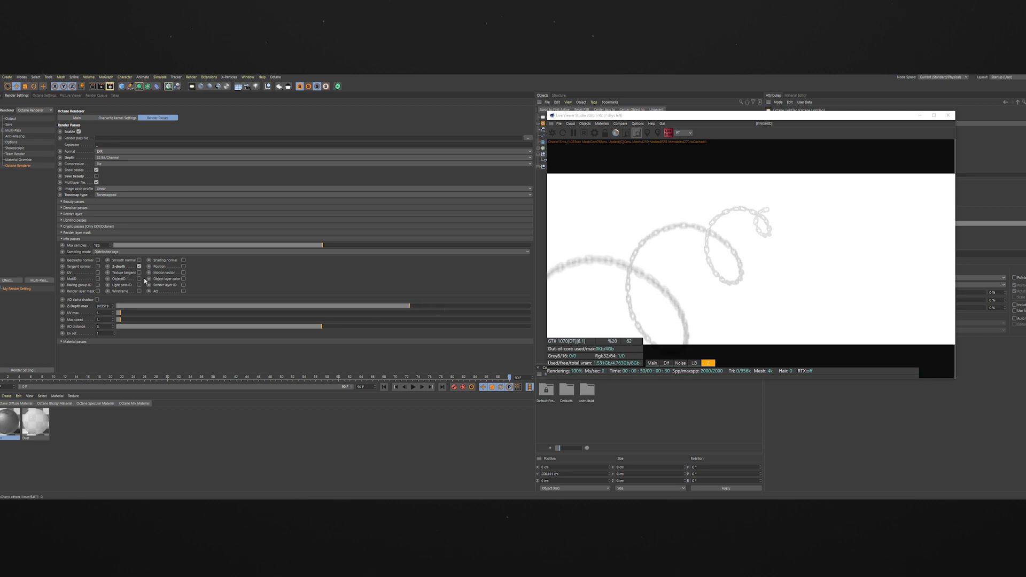
{"action": "double_click", "coordinate": [103, 306]}
{"action": "type", "text": "8.5"}
{"action": "key", "text": "Return"}
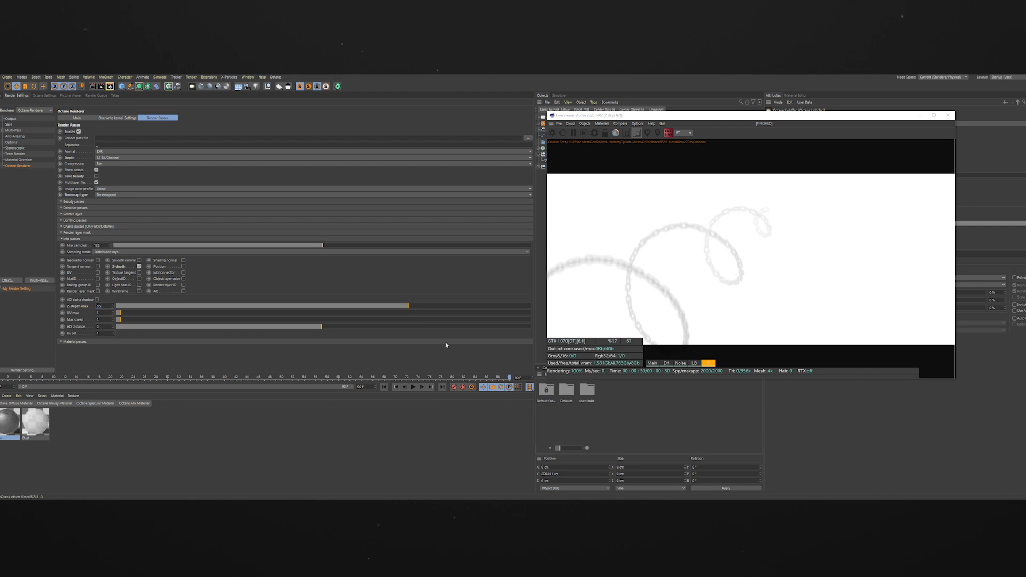
Step: Enable Save beauty for the render passes and review the light, noise, depth and main passes in the Live Viewer
{"action": "left_click", "coordinate": [695, 363]}
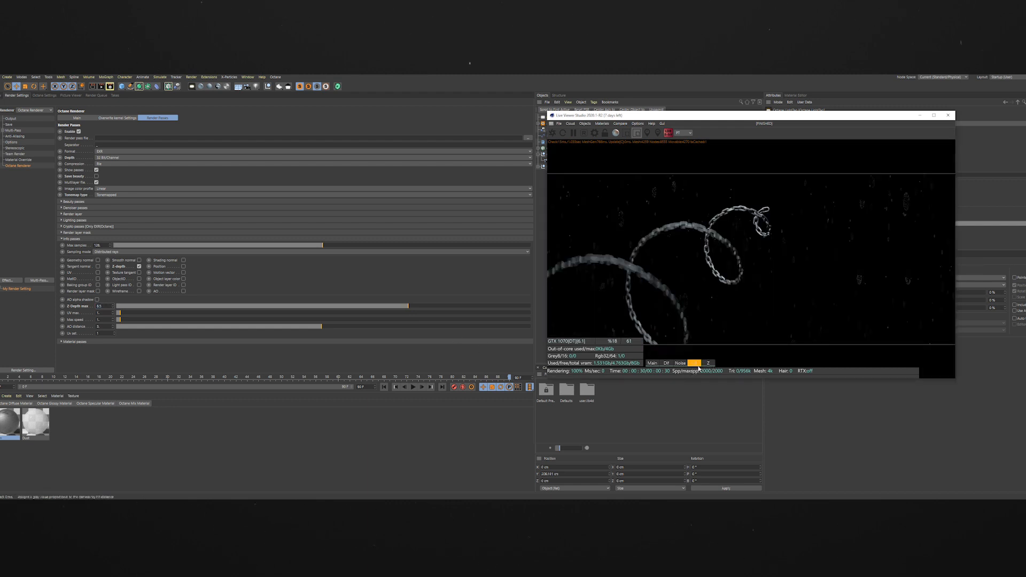
{"action": "left_click", "coordinate": [652, 363]}
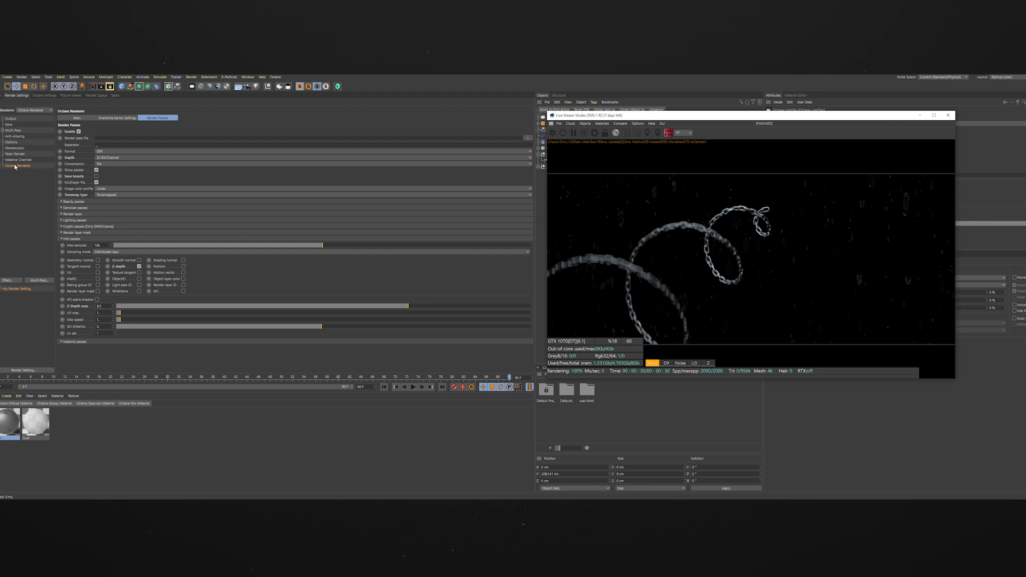
{"action": "left_click", "coordinate": [96, 177]}
{"action": "left_click", "coordinate": [680, 364]}
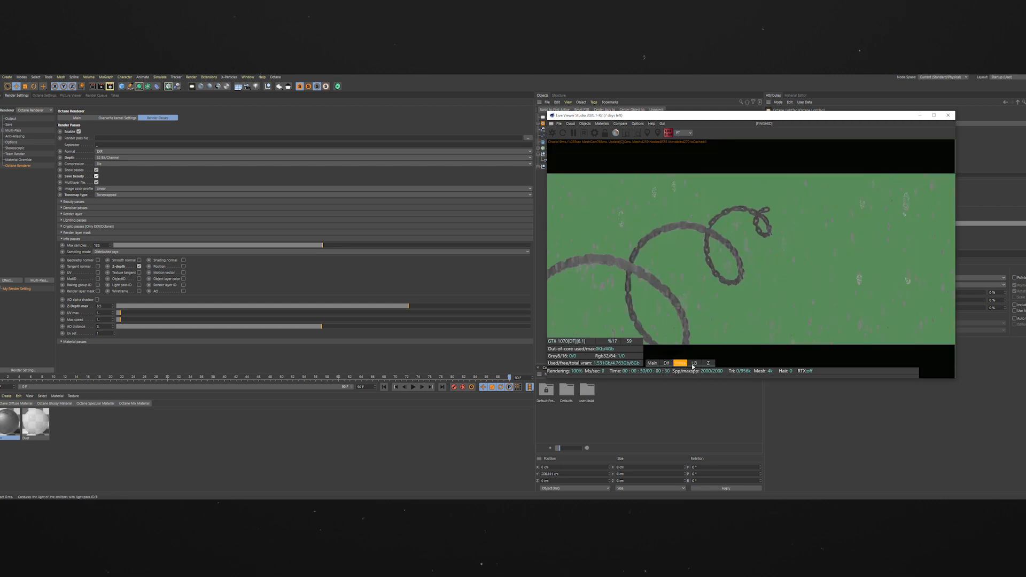
{"action": "left_click", "coordinate": [695, 364]}
{"action": "left_click", "coordinate": [709, 364]}
{"action": "left_click", "coordinate": [655, 364]}
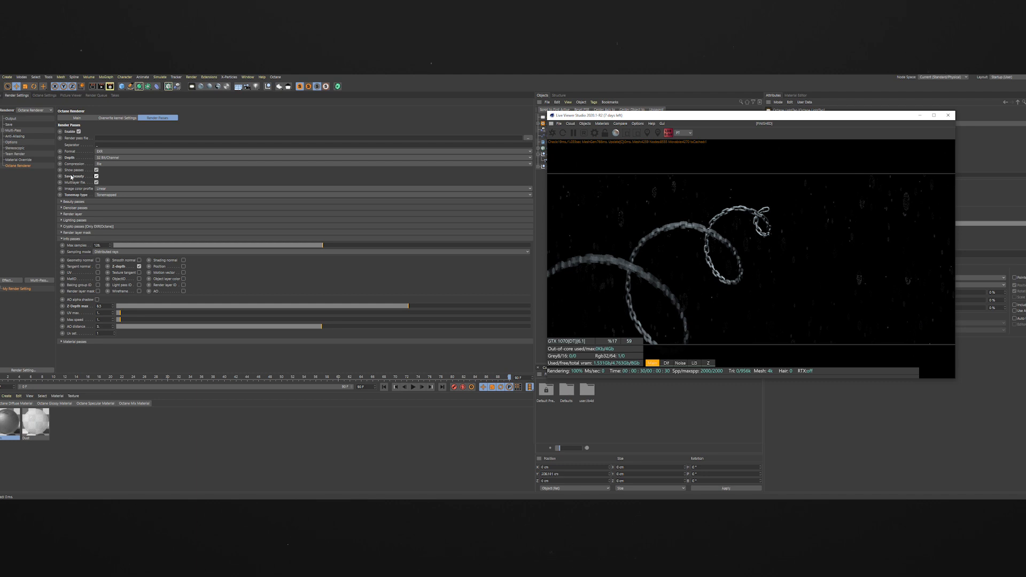
Step: Enable denoising in the Denoiser section of Octane's camera imager settings
{"action": "left_click", "coordinate": [43, 95]}
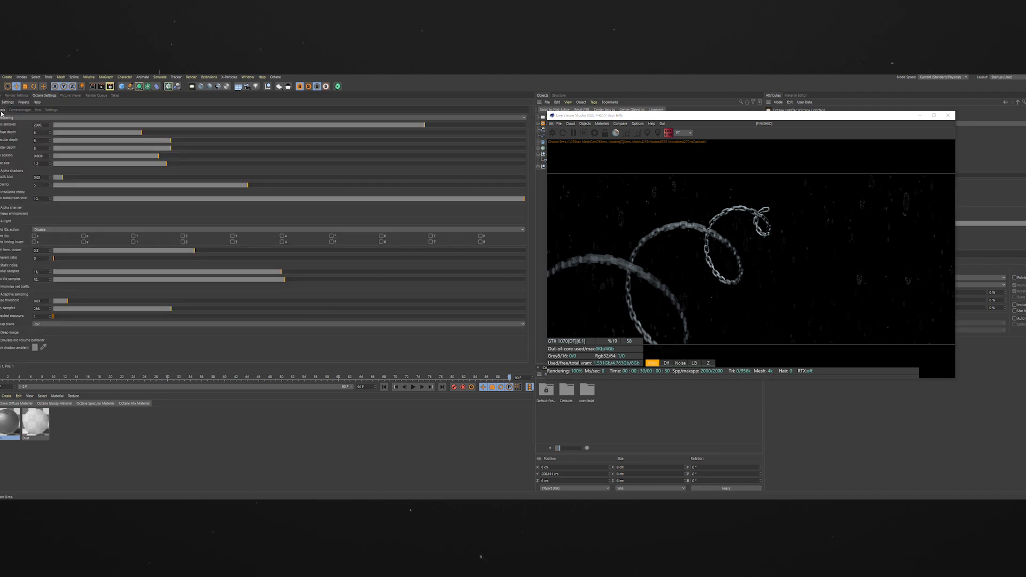
{"action": "left_click", "coordinate": [20, 110]}
{"action": "left_click", "coordinate": [17, 119]}
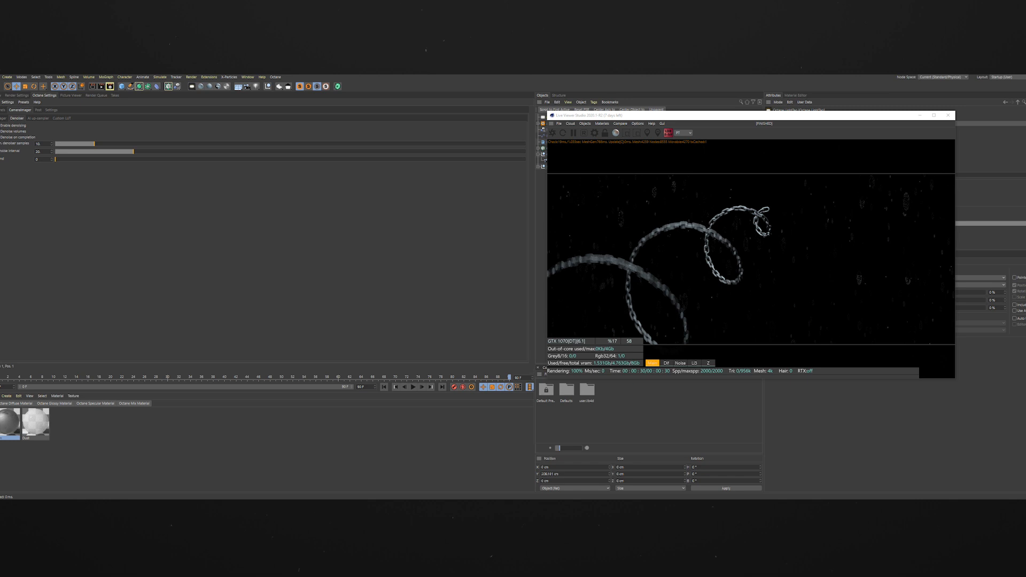
{"action": "left_click", "coordinate": [27, 126]}
Step: Compare the denoised beauty pass with the main pass in the Live Viewer and save the project
{"action": "left_click", "coordinate": [655, 363]}
{"action": "left_click", "coordinate": [666, 363]}
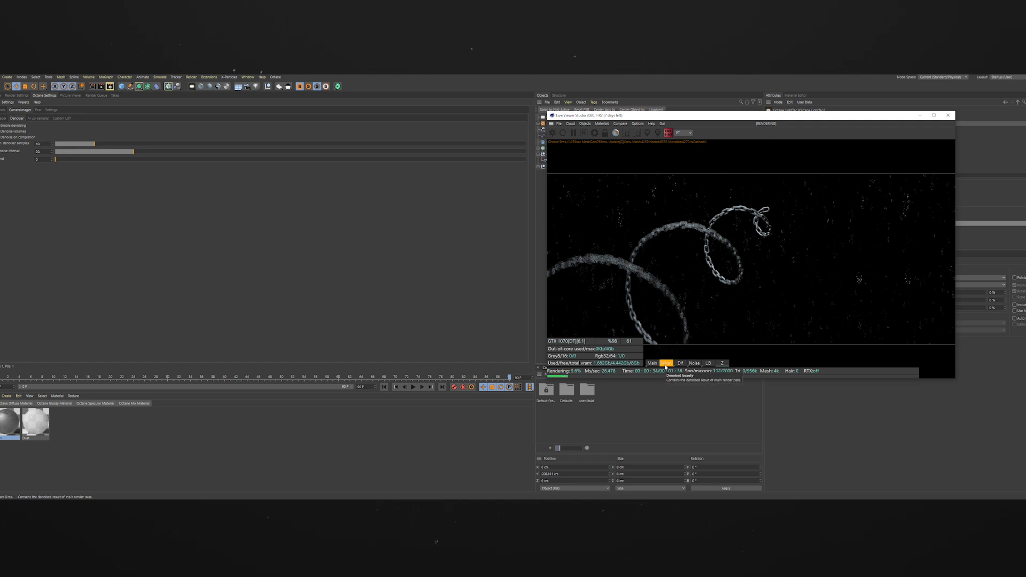
{"action": "left_click", "coordinate": [653, 364]}
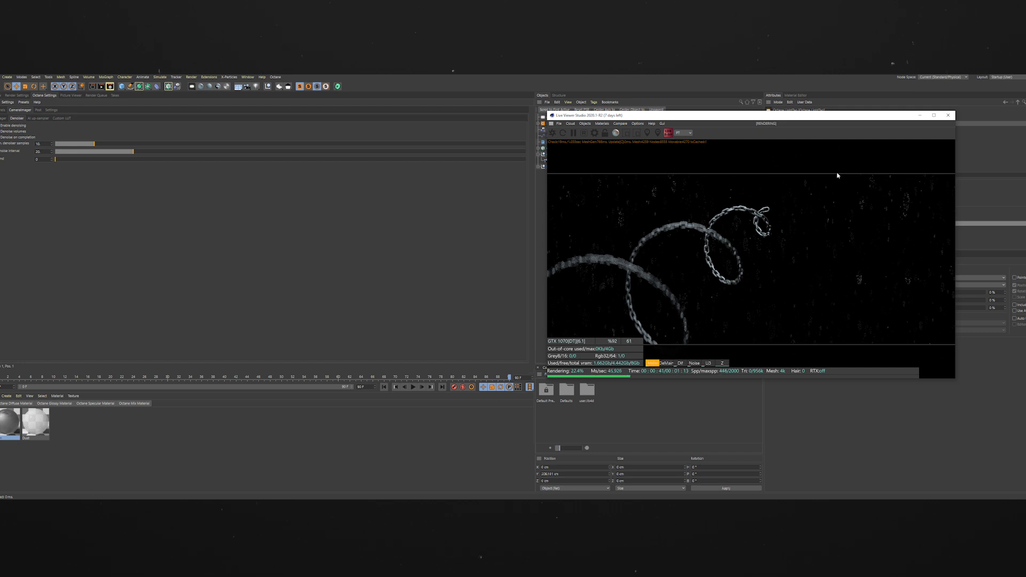
{"action": "key", "text": "ctrl+s"}
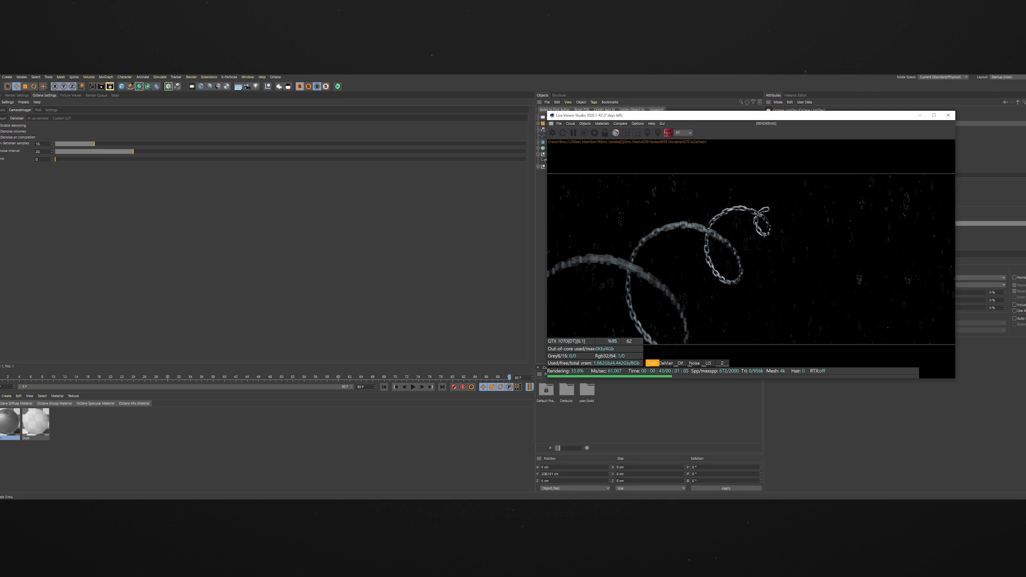